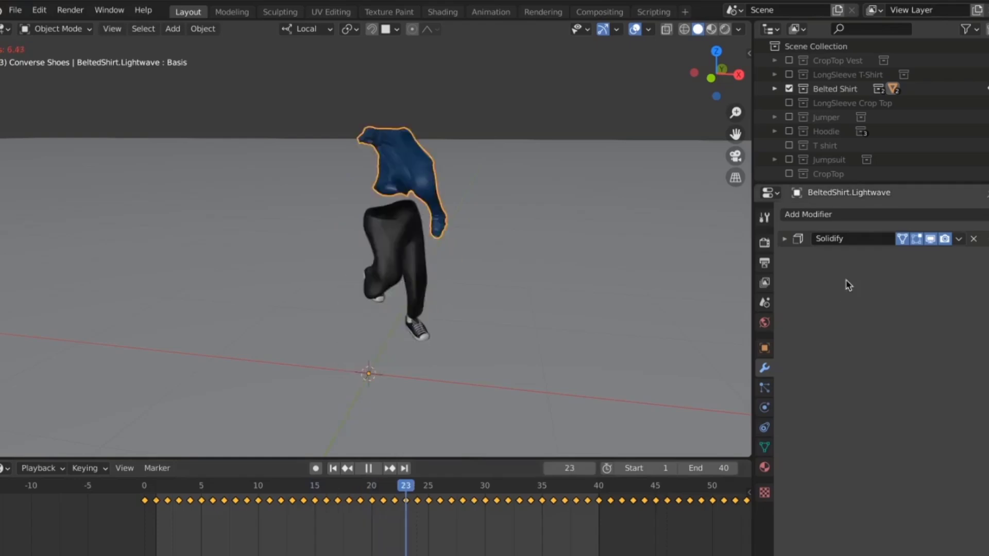
middle_click_drag(471, 209, 469, 256, "shift")
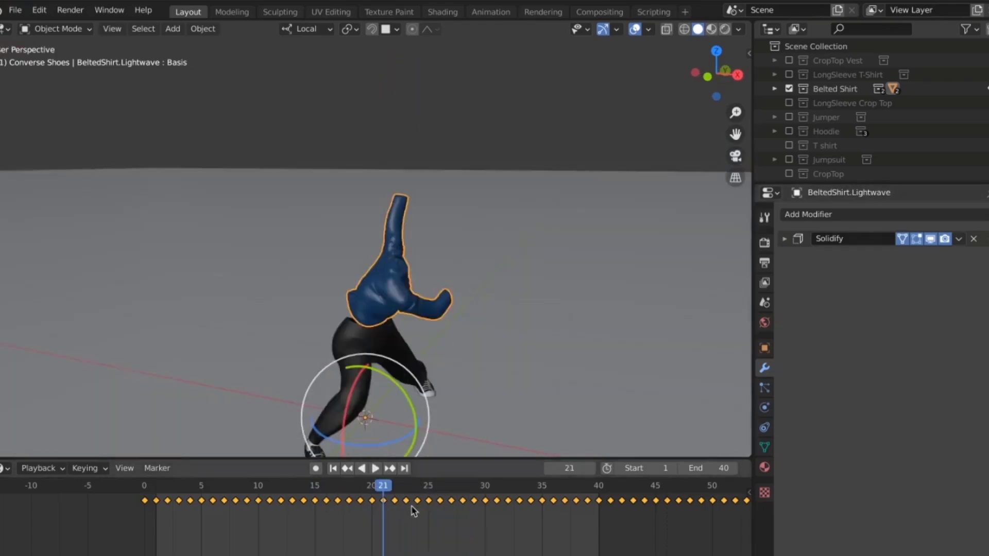
key("g")
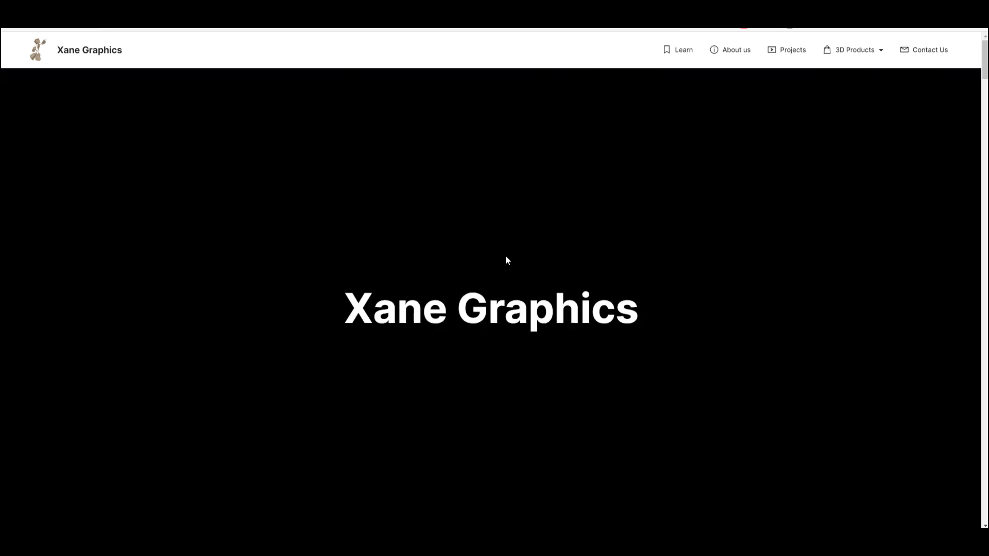
- Look through the project showcases on the Xane Graphics home page
scroll(505, 256, "down", 5)
scroll(506, 260, "down", 10)
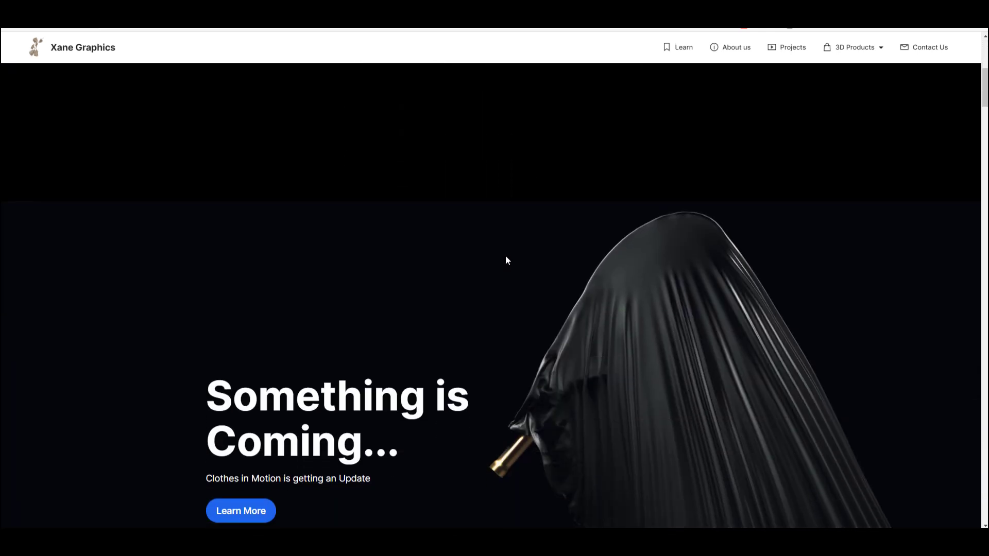
scroll(505, 256, "down", 15)
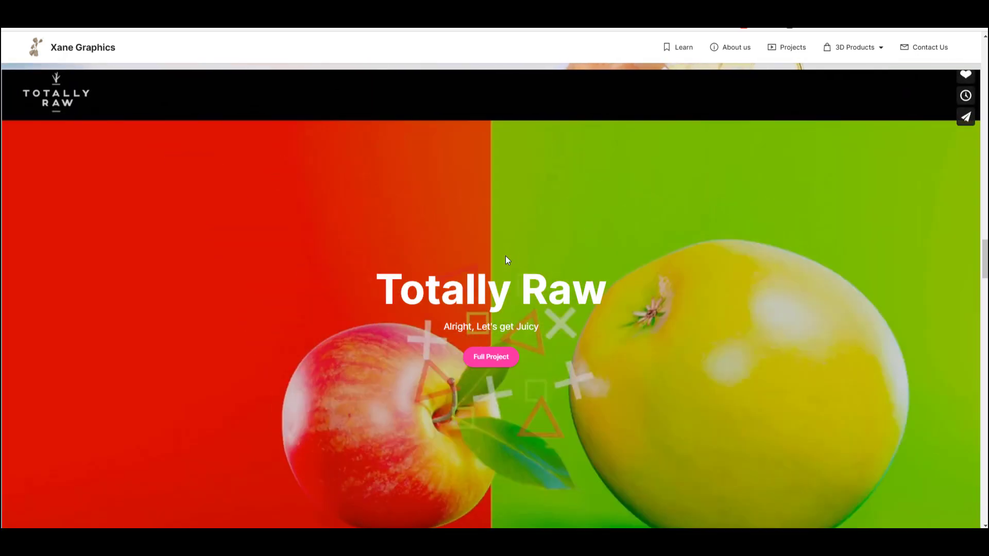
scroll(505, 257, "down", 10)
scroll(360, 273, "down", 10)
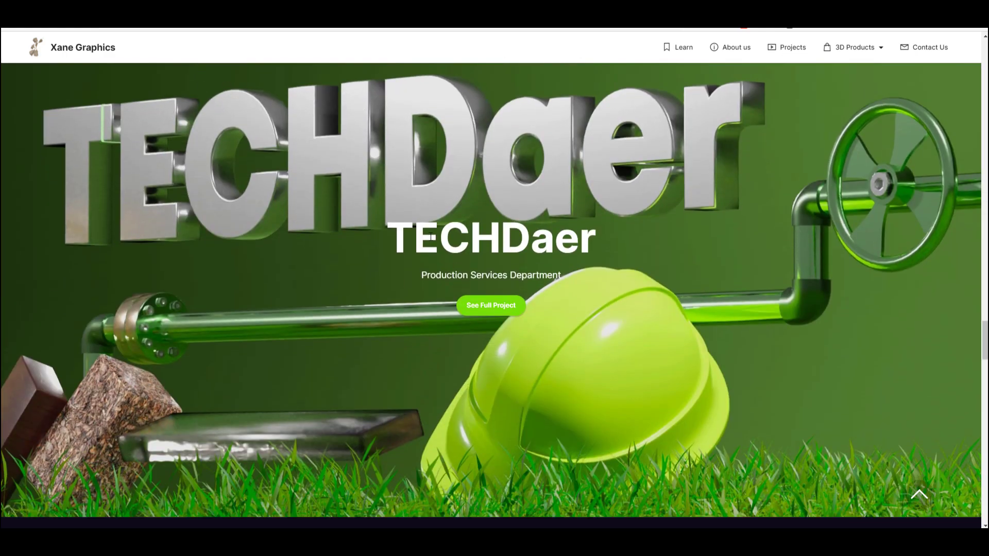
scroll(487, 302, "up", 20)
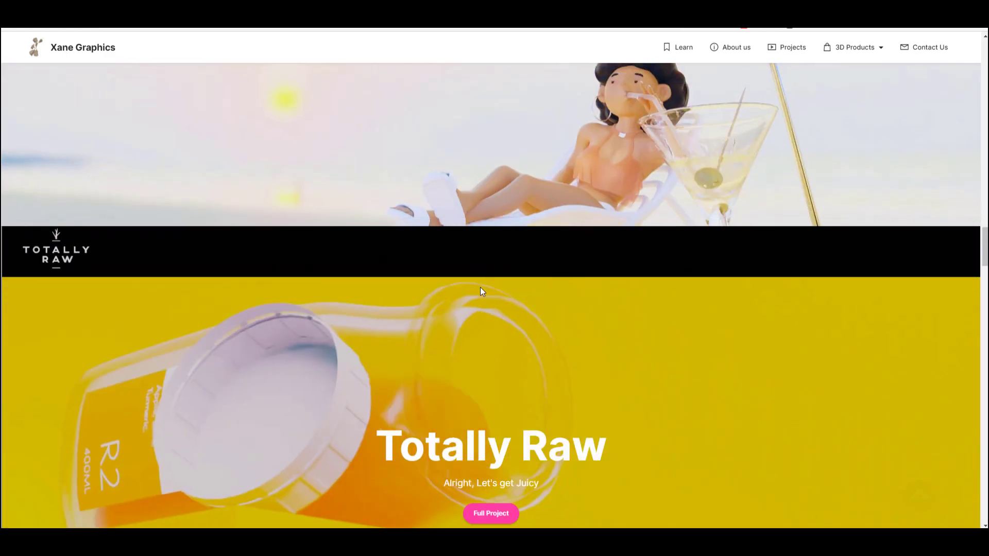
scroll(484, 279, "up", 8)
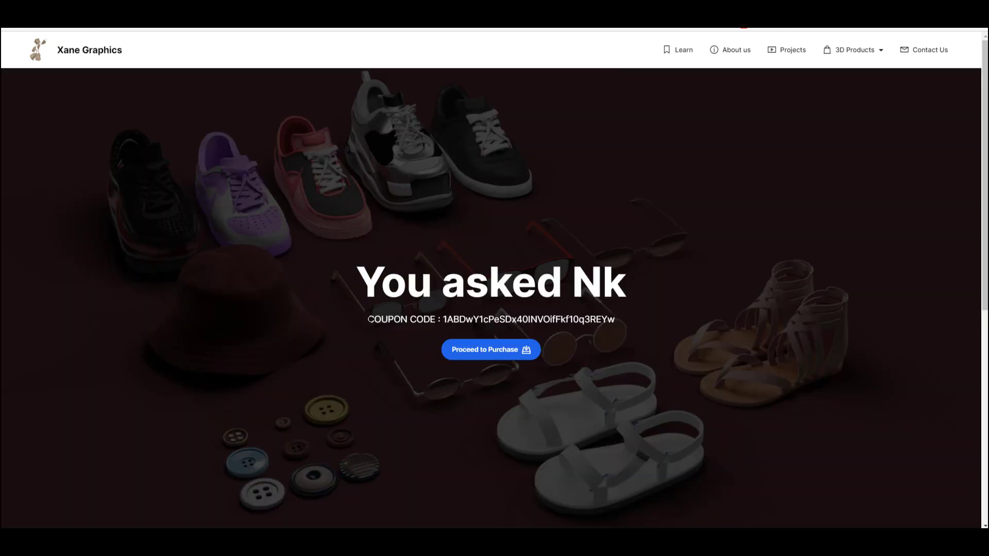
- Check the coupon code on the Xane Graphics page and look through the Clothes In Motion product page on BlenderMarket
left_click_drag(368, 319, 642, 312)
left_click(658, 381)
key("ctrl+Tab")
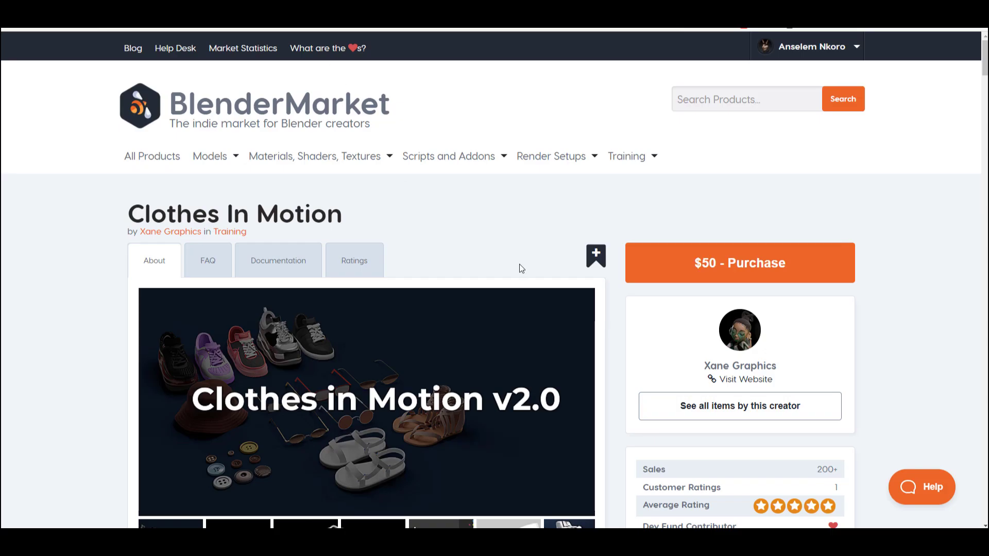
scroll(519, 268, "down", 4)
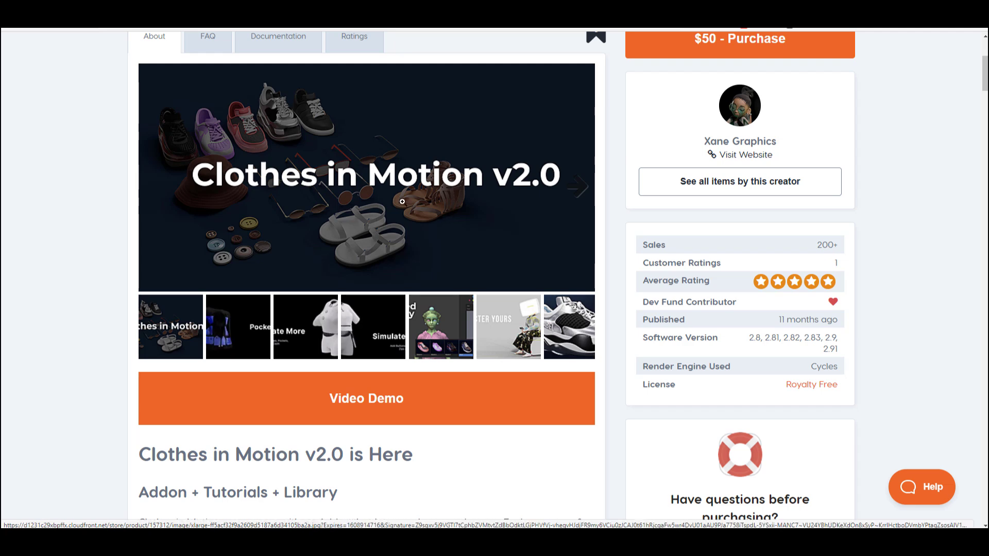
scroll(403, 199, "down", 8)
scroll(404, 203, "down", 8)
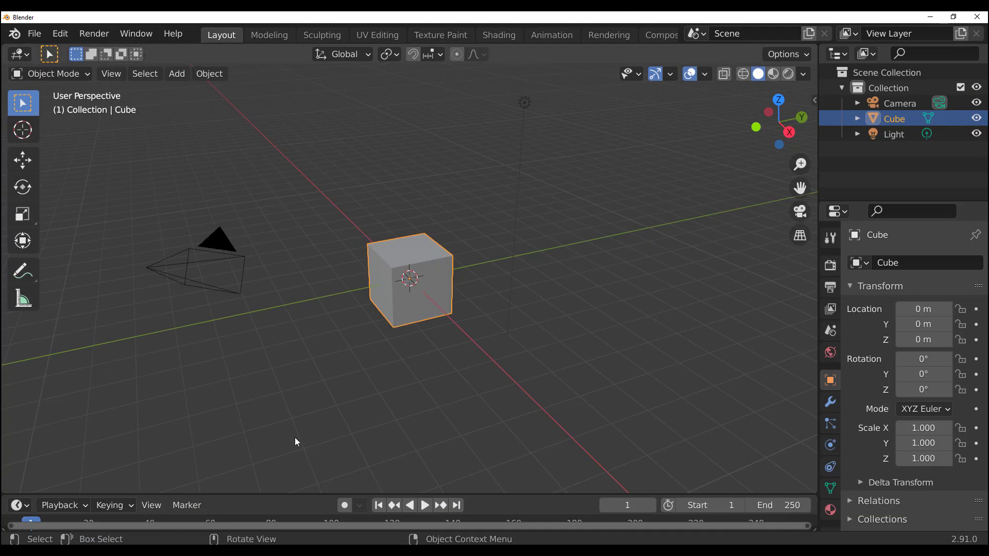
middle_click_drag(295, 442, 100, 119)
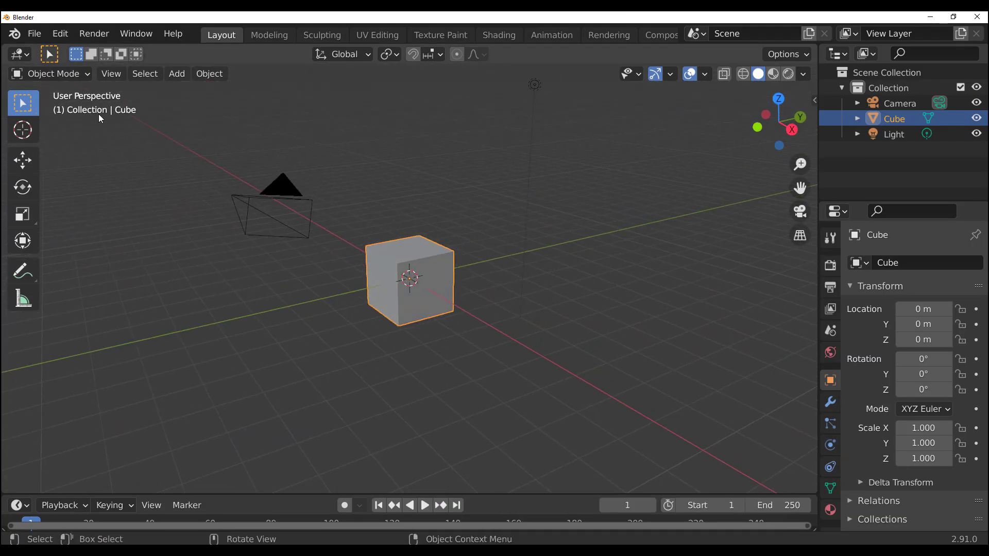
left_click(60, 34)
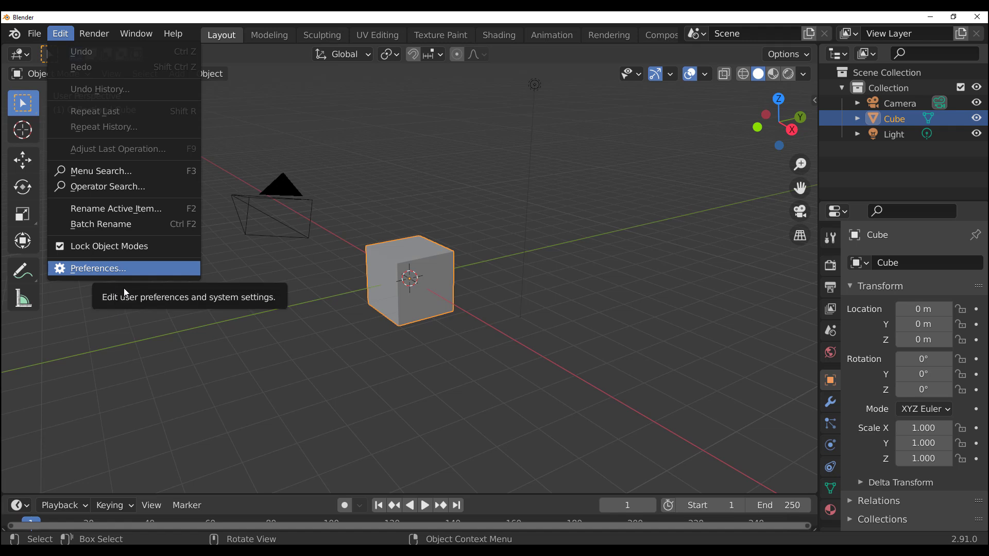
left_click(124, 269)
left_click(514, 284)
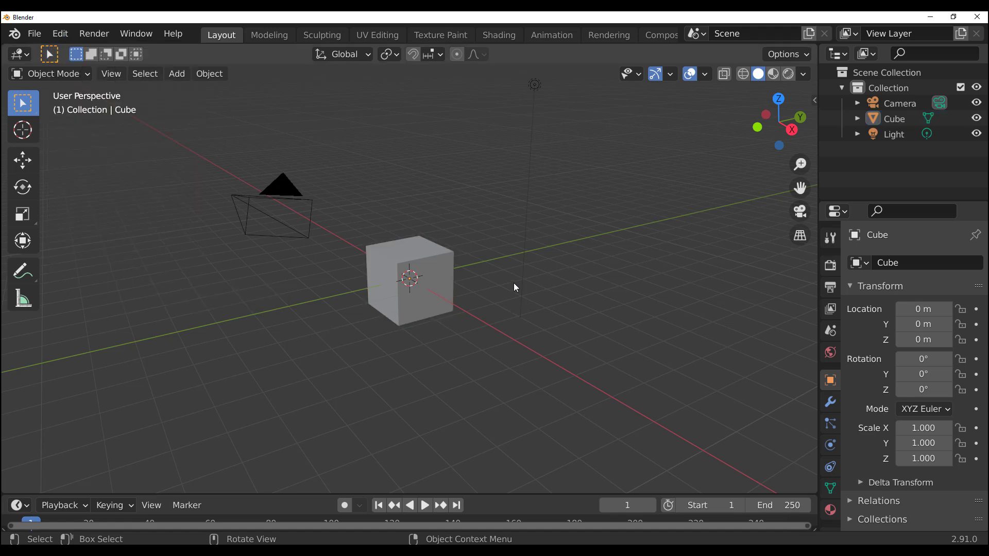
- Show the Clothes in Motion add-on tools in the 3D viewport's sidebar
key("n")
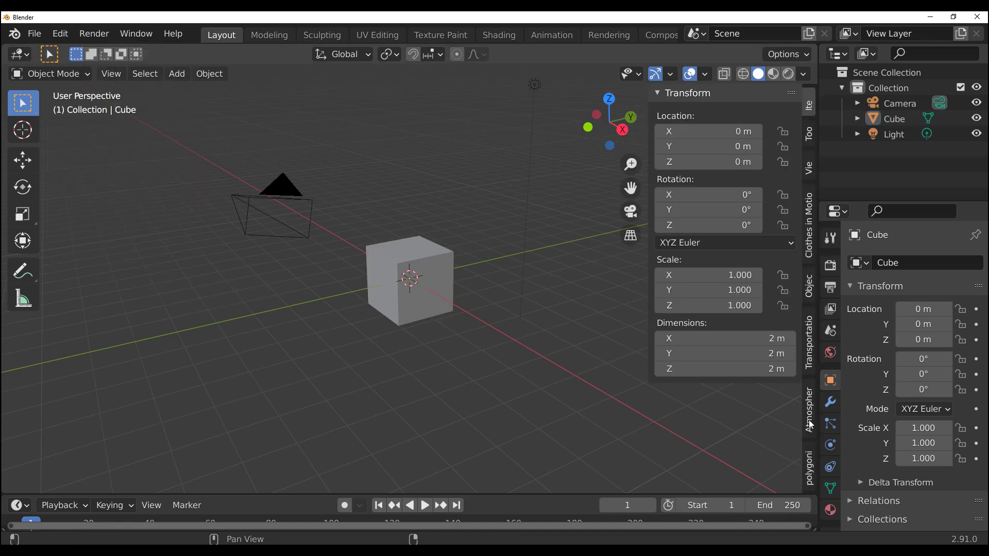
left_click(809, 241)
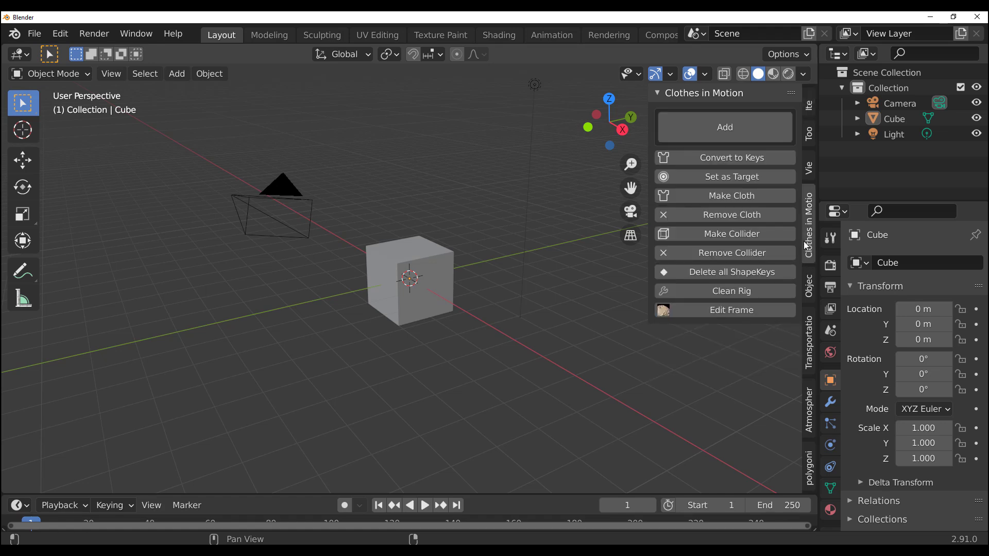
- Add a grid mesh at the scene origin, at the centre of the cube
left_click(445, 316)
middle_click_drag(445, 316, 281, 346)
scroll(345, 364, "up", 3)
middle_click_drag(346, 363, 369, 391)
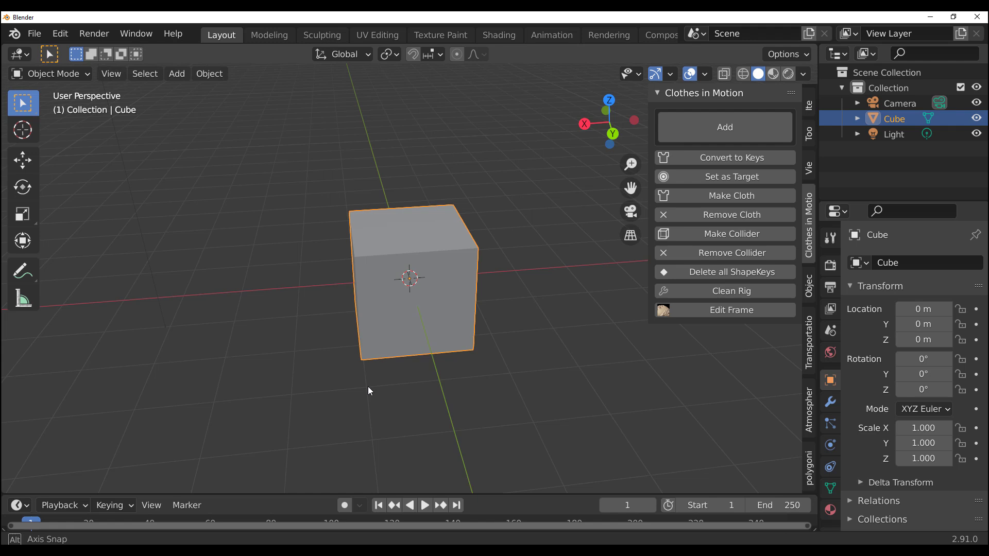
left_click(483, 371)
key("shift+a")
mouse_move(458, 236)
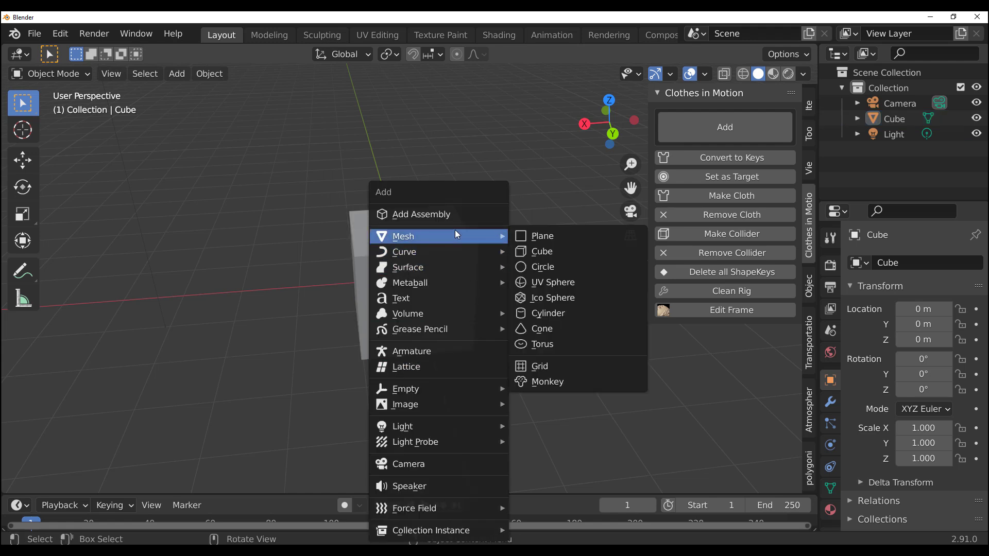
left_click(565, 372)
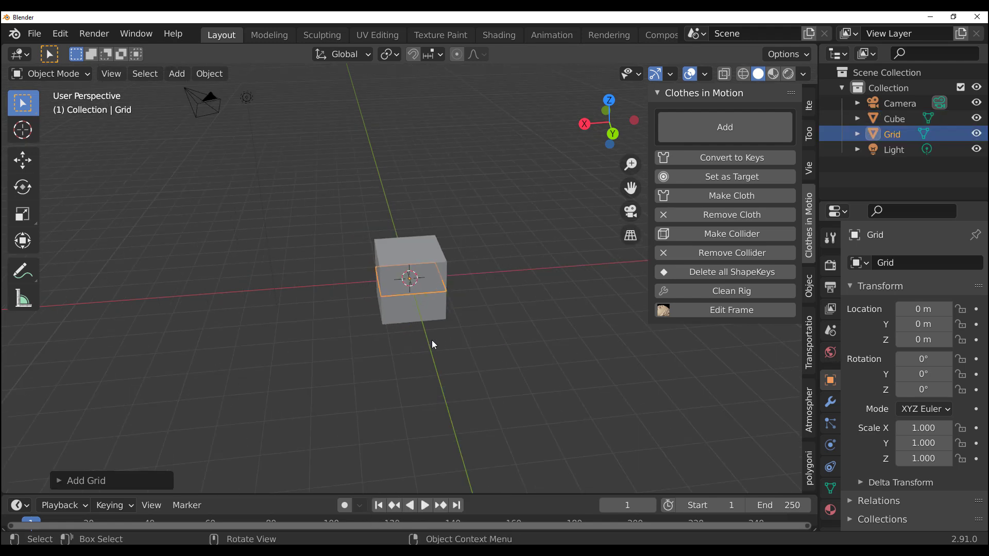
- Scale the grid to about 2.36 and raise it above the cube to about 1.76 m on the Z axis
key("s")
left_click(530, 386)
middle_click_drag(427, 336, 413, 358)
scroll(457, 347, "up", 3)
left_click(23, 160)
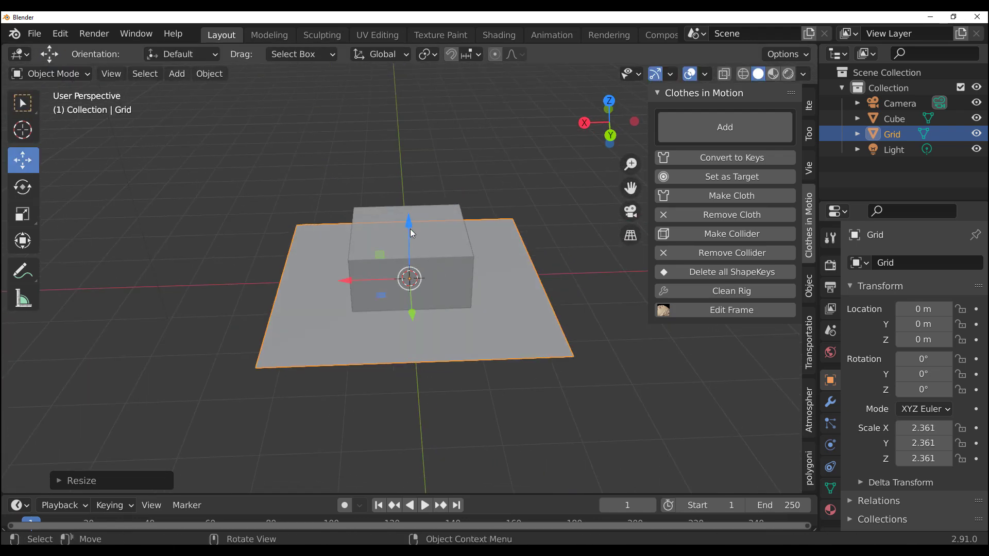
left_click_drag(412, 233, 412, 145)
- Subdivide the grid's whole mesh once in Edit Mode and return to Object Mode
key("Tab")
right_click(476, 97)
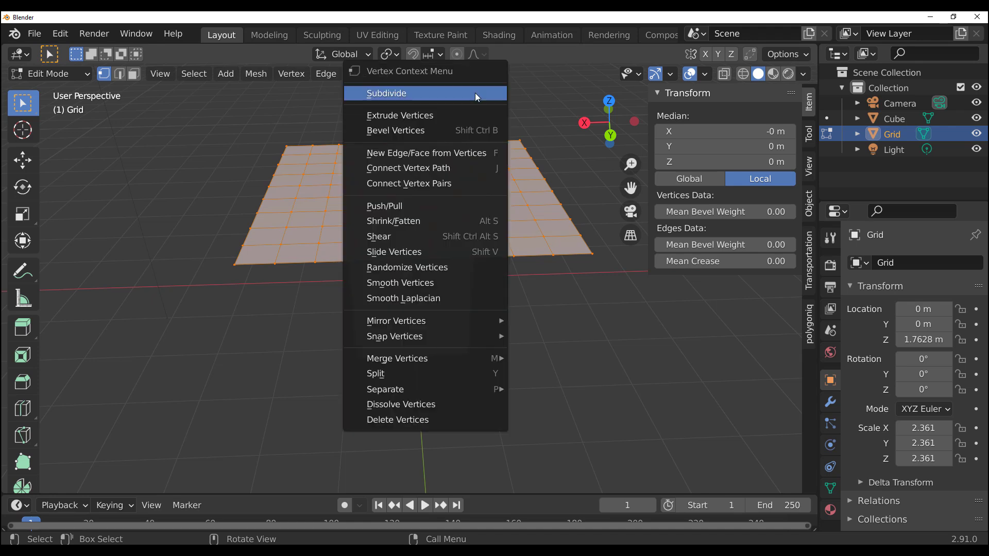
left_click(477, 94)
key("Tab")
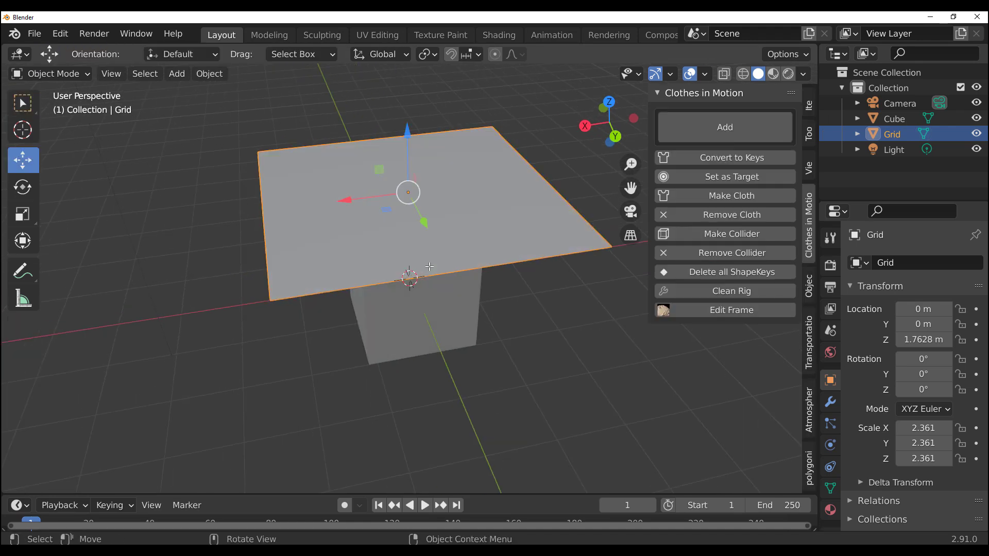
- Make the cube a collider and the grid above it a cloth with the Clothes in Motion tools
middle_click_drag(507, 333, 435, 296)
left_click(434, 255)
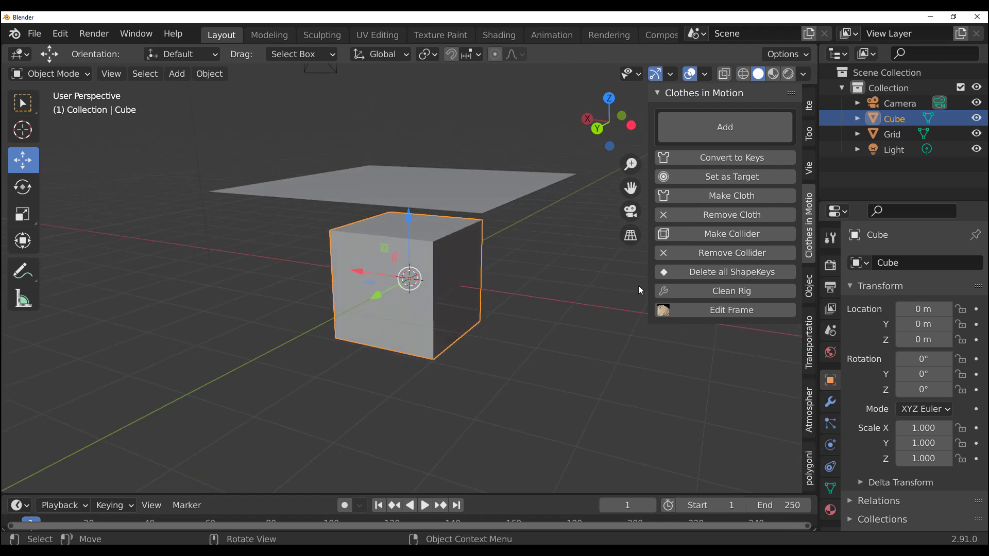
left_click(688, 234)
left_click(514, 189)
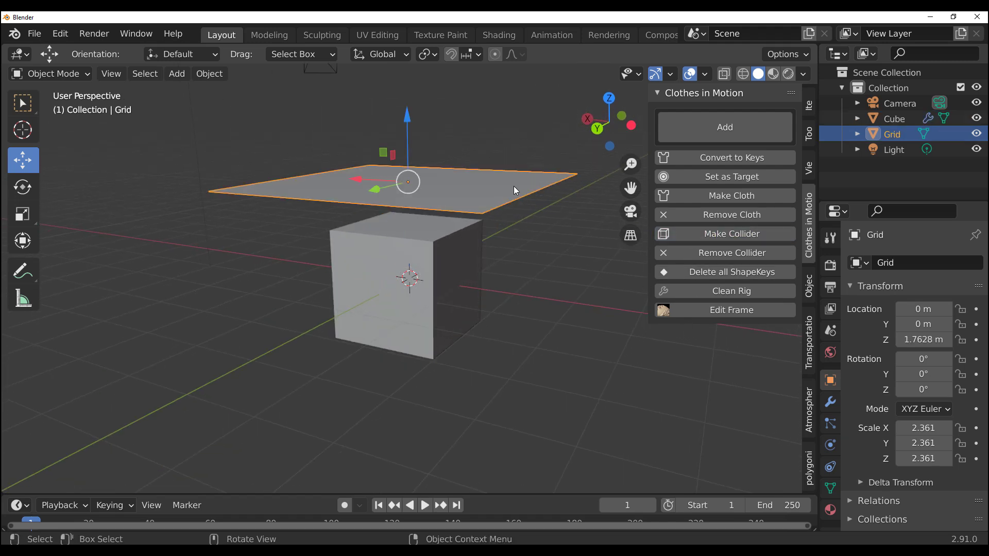
left_click(731, 196)
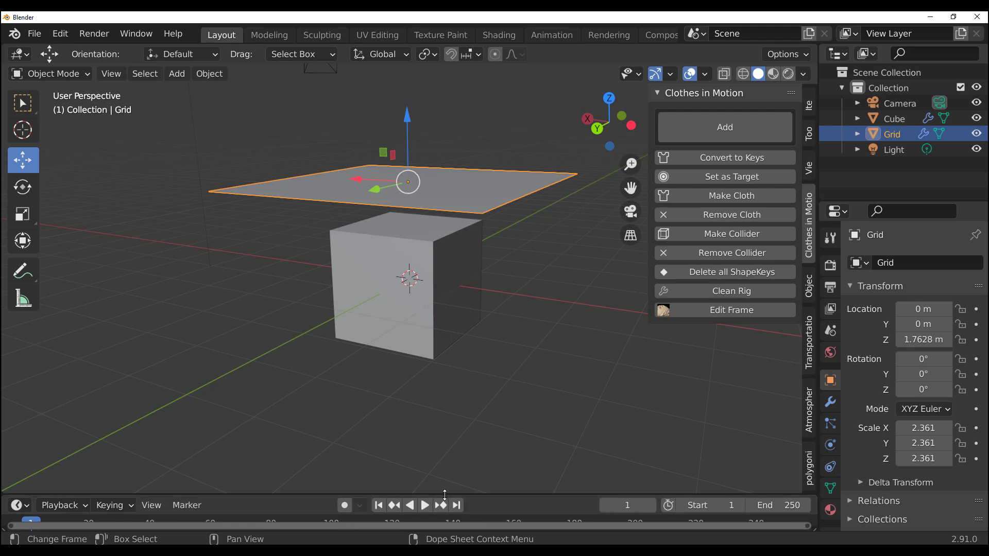
- Play back the grid's cloth simulation over the cube and return to frame 1
left_click_drag(445, 494, 433, 457)
left_click(425, 467)
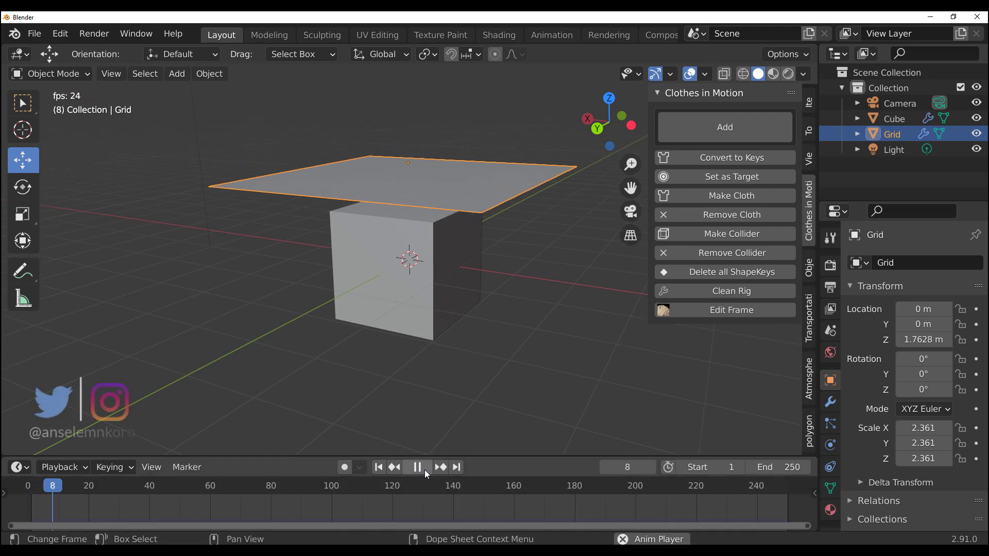
left_click(425, 467)
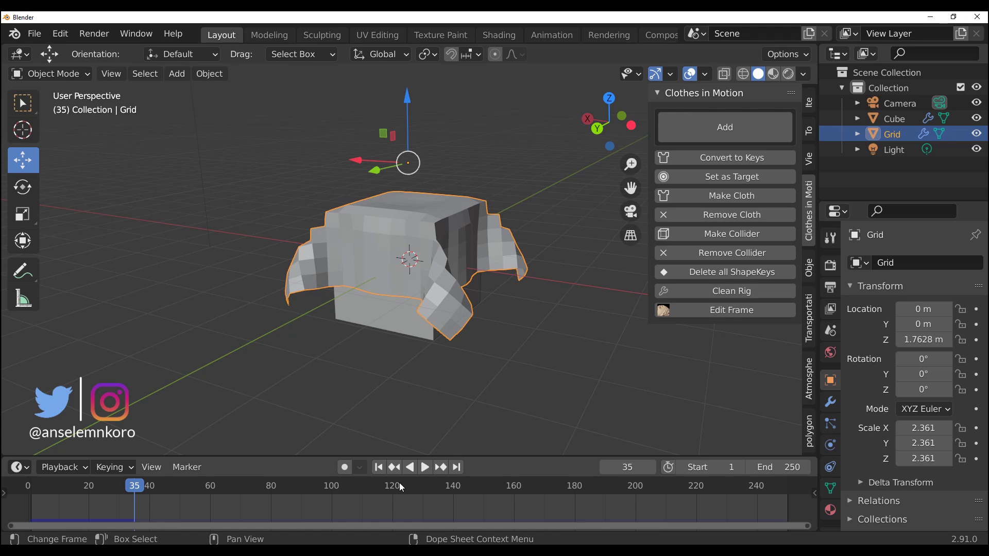
left_click(378, 468)
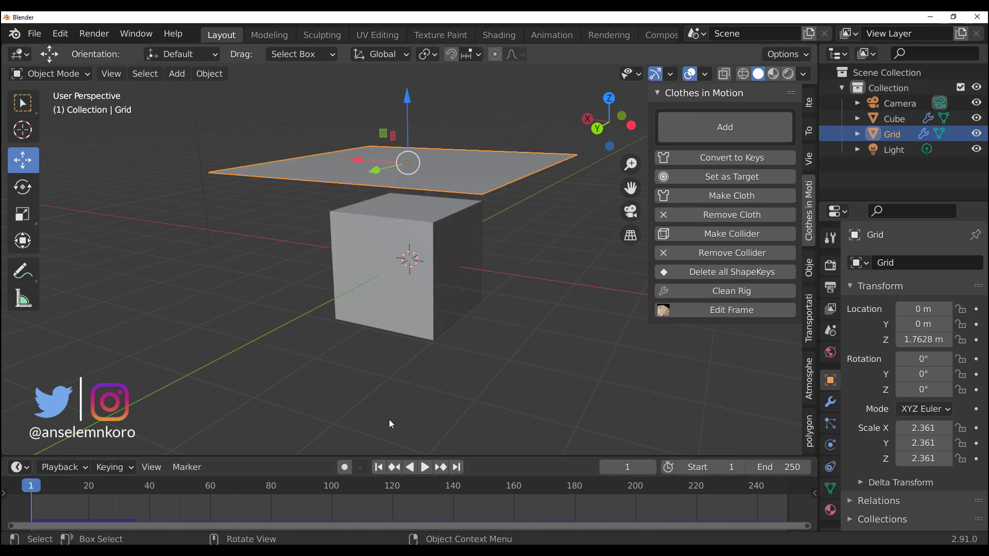
- Set the scene's end frame to 50
middle_click_drag(388, 419, 382, 304)
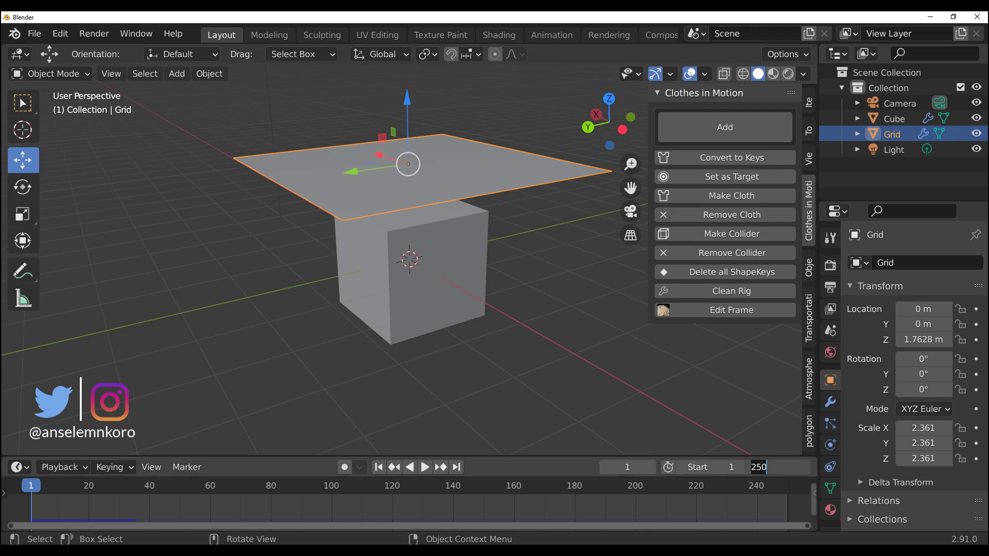
key("BackSpace")
key("BackSpace")
key("BackSpace")
type("50")
key("Return")
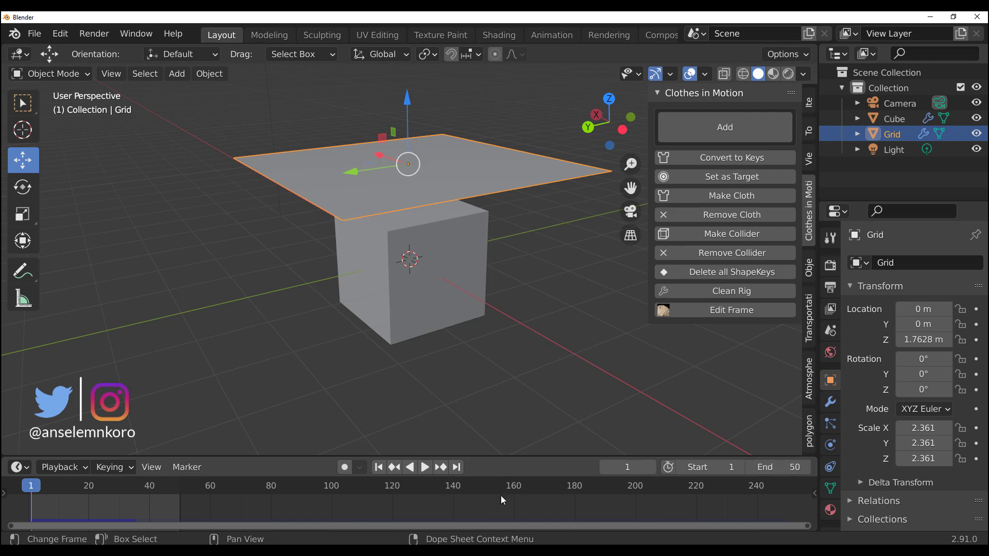
- Run the cloth simulation through the 50-frame range and return to the first frame
left_click(425, 468)
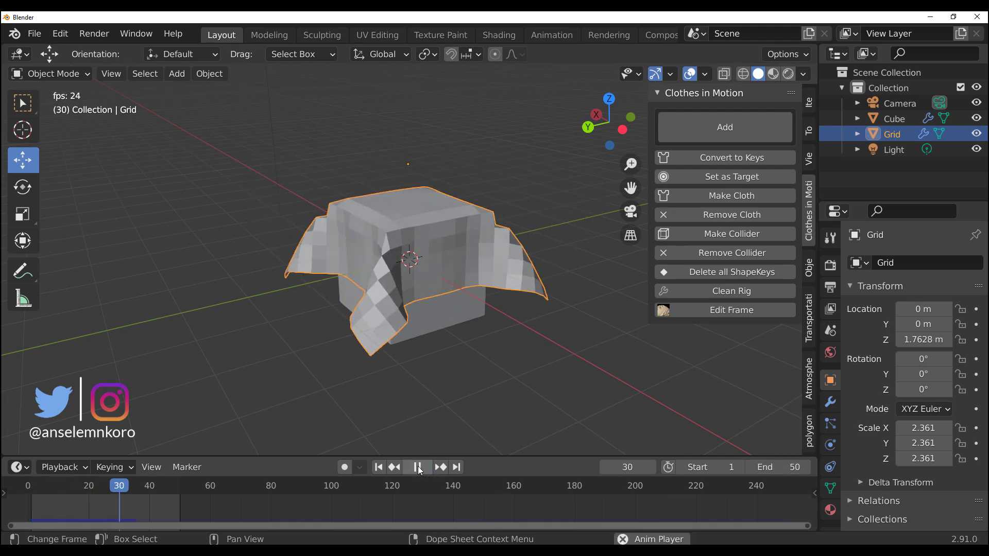
left_click(417, 467)
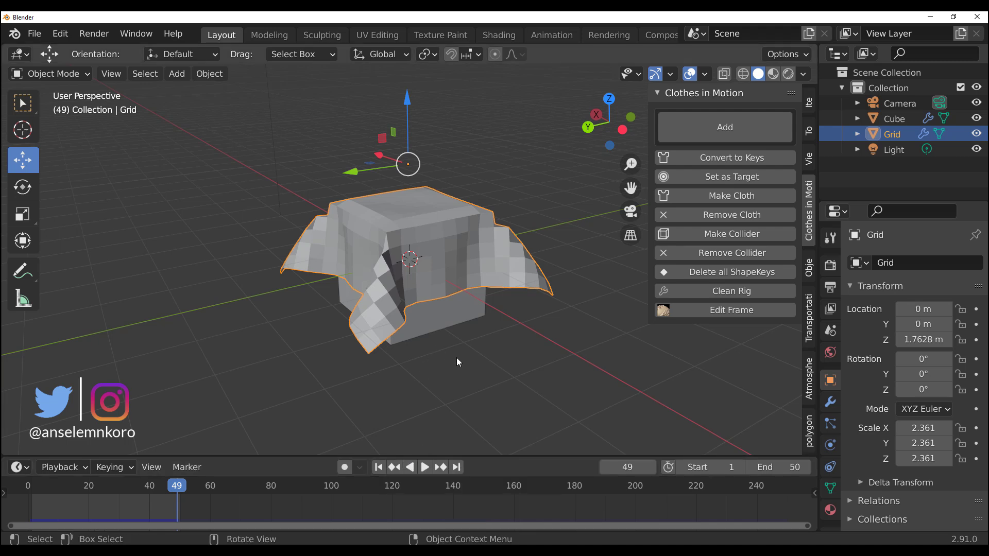
left_click(379, 467)
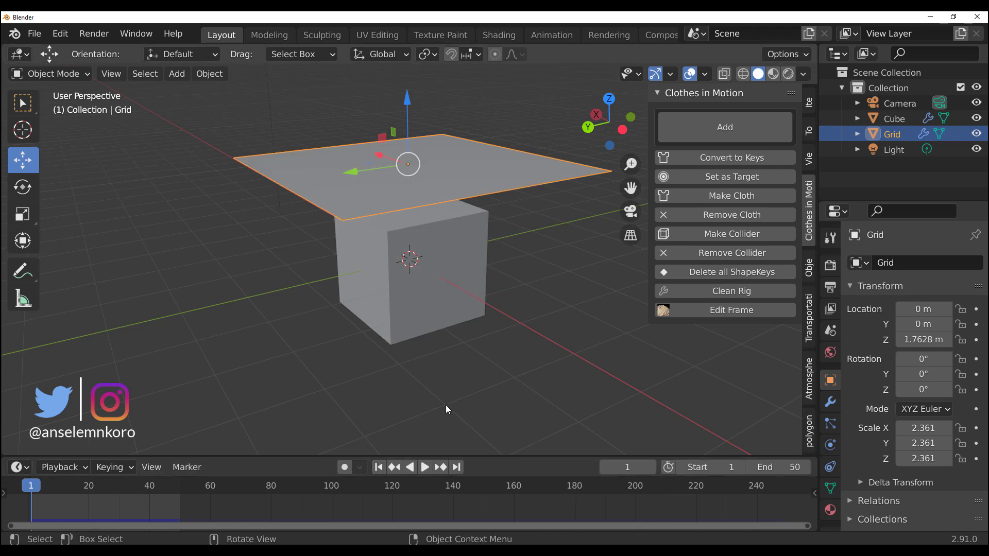
- Move the playhead to frame 0 and stop playback there
middle_click_drag(360, 370, 343, 383)
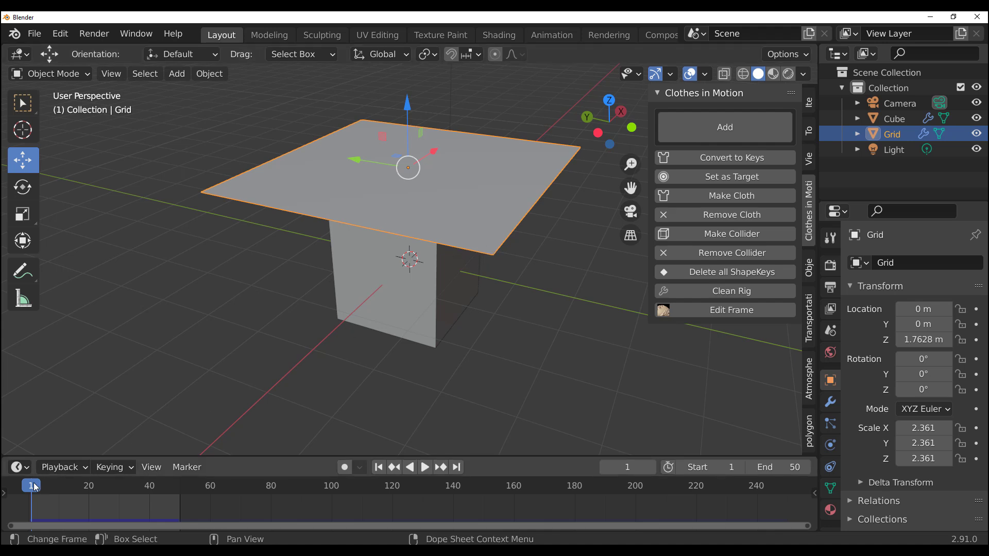
key("space")
left_click_drag(31, 491, 5, 492)
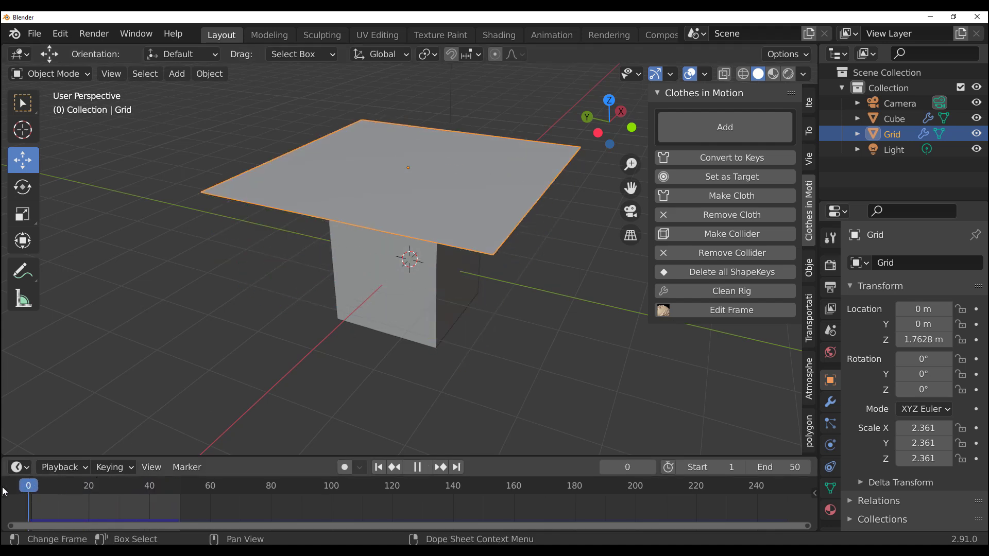
key("space")
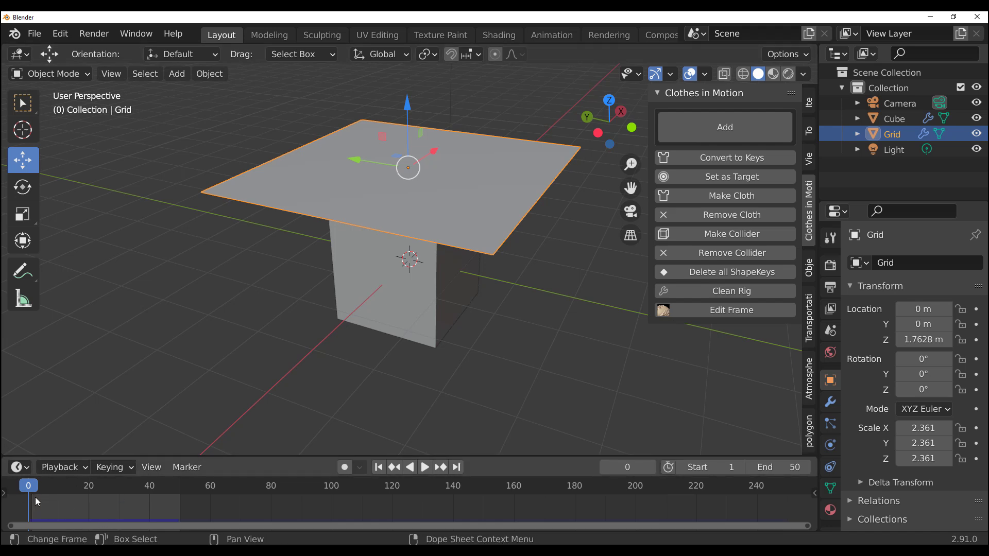
- Convert the grid's cloth simulation to shape keys with the Convert to Keys operator and inspect the draped result
left_click(696, 157)
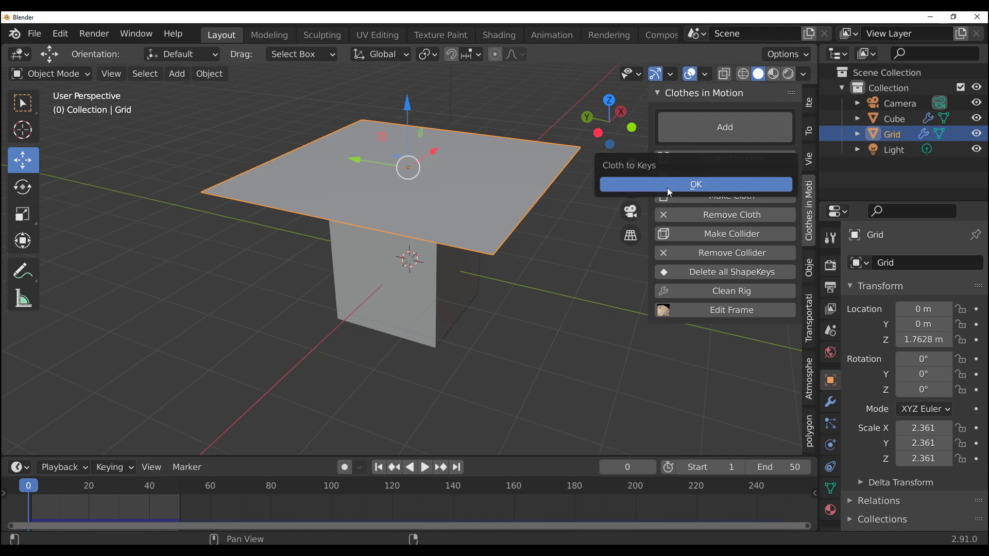
key("Return")
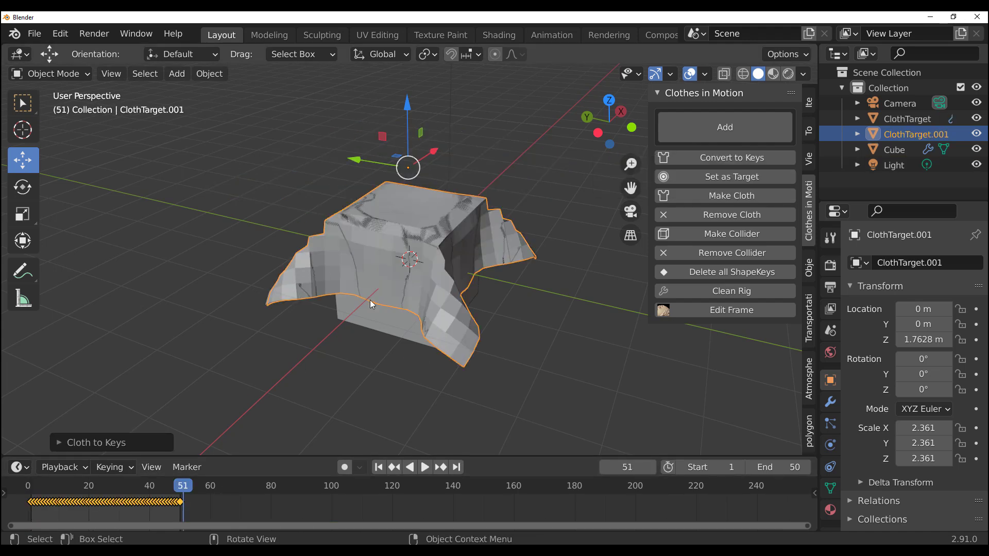
middle_click_drag(371, 304, 391, 256)
scroll(391, 256, "up", 3)
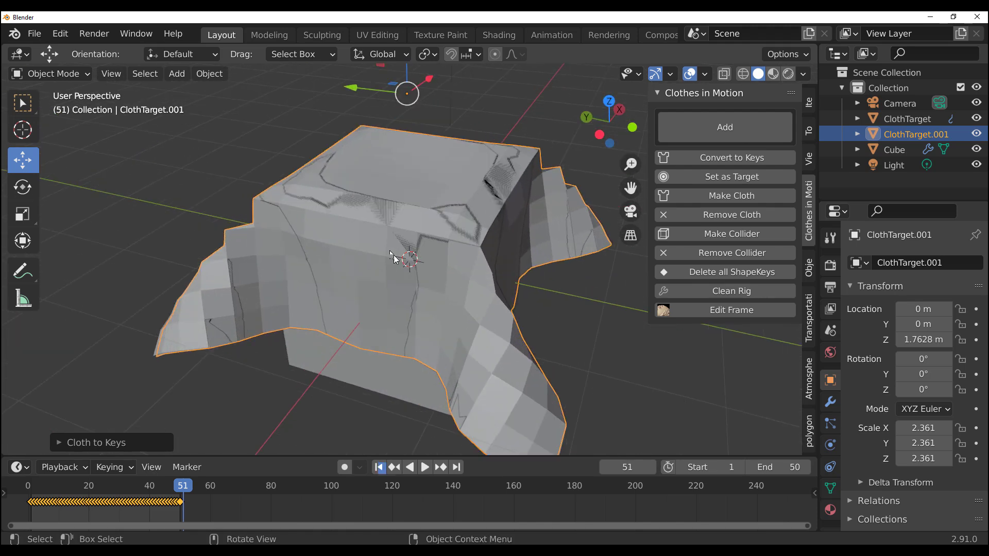
- Return to frame 1 and hide the ClothTarget object in the viewport
left_click(379, 467)
left_click(907, 119)
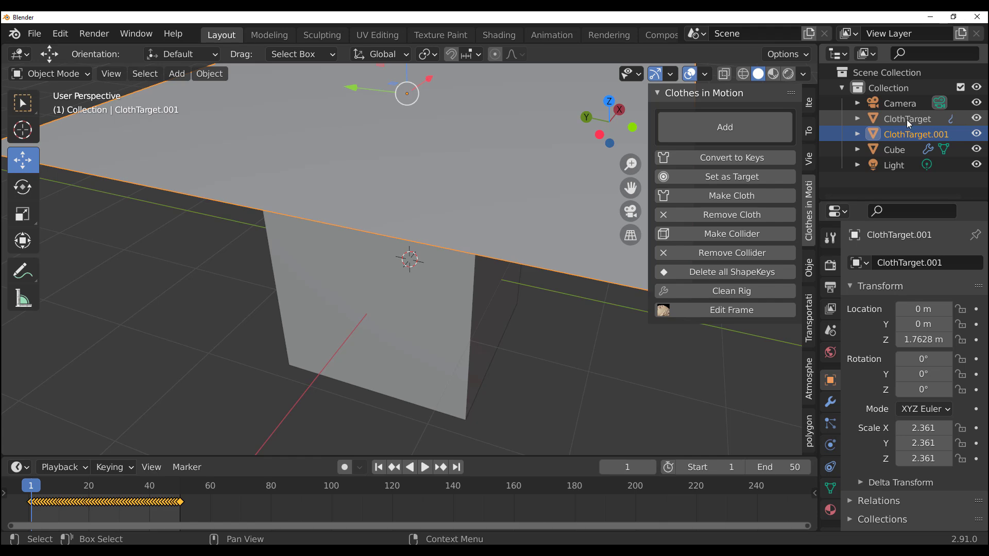
left_click(977, 120)
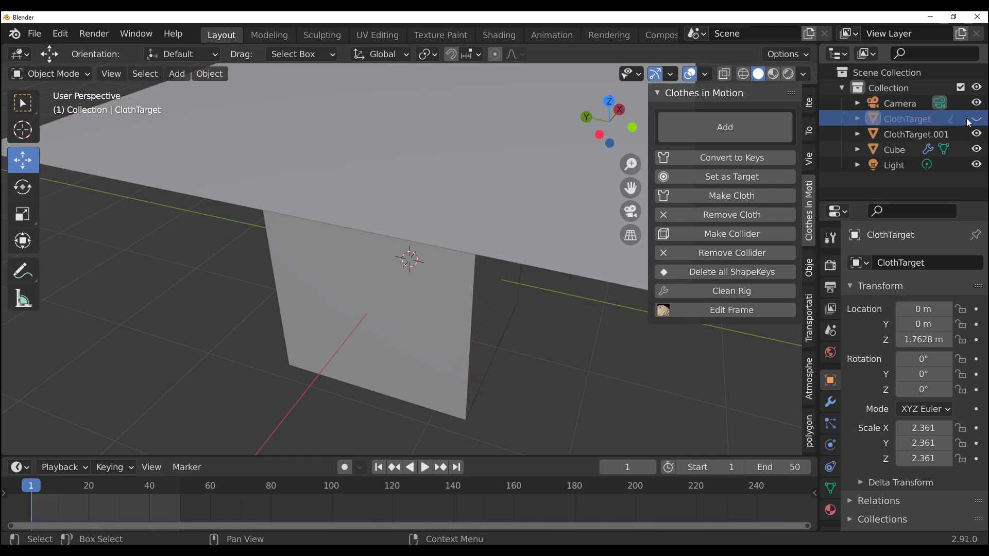
- Select the ClothTarget.001 mesh over the cube and look through its list of shape keys
scroll(493, 239, "down", 4)
middle_click_drag(485, 246, 415, 279)
left_click(434, 235)
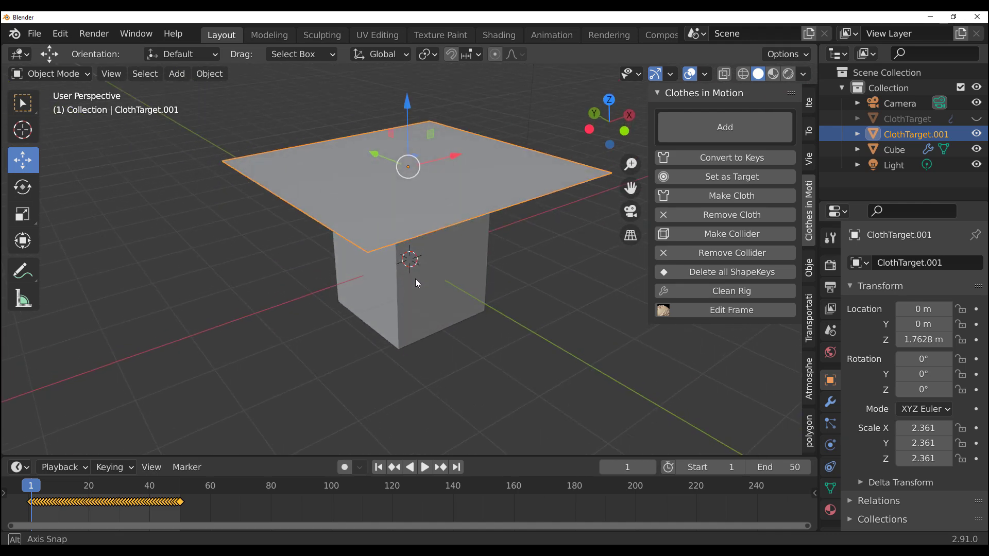
left_click(830, 488)
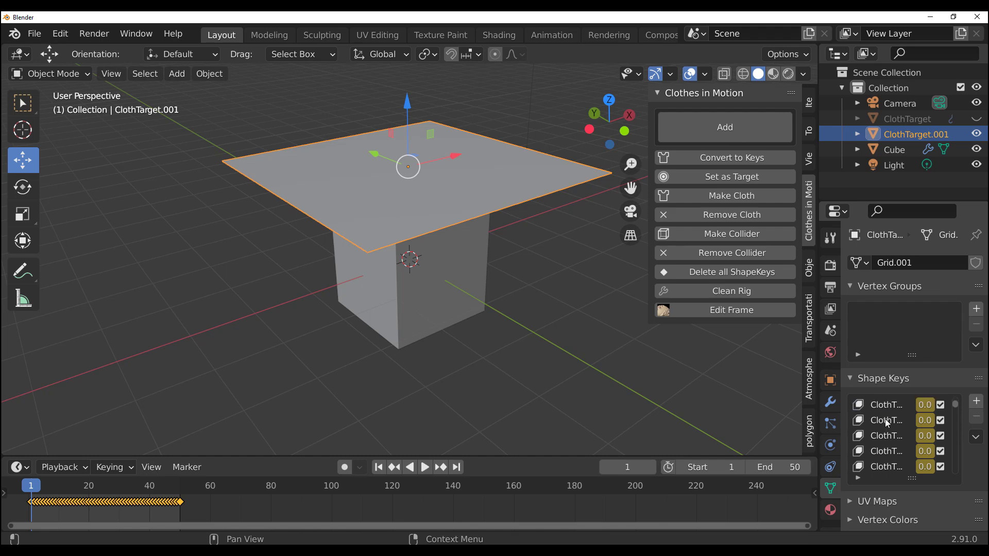
scroll(885, 419, "down", 5)
scroll(884, 418, "up", 5)
- Scrub and play back the shape-key animation of ClothTarget.001 falling onto the cube
left_click_drag(35, 487, 66, 490)
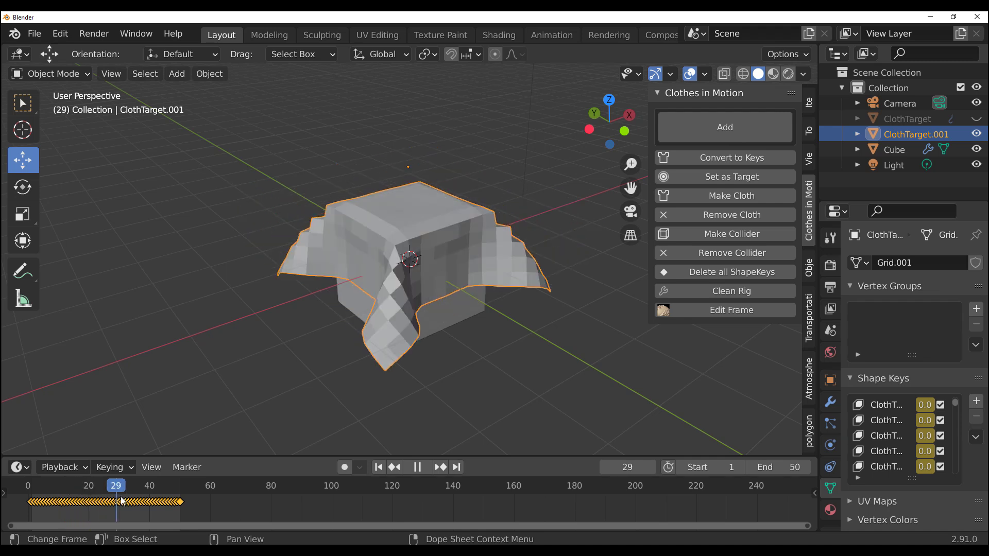
key("Escape")
left_click(426, 468)
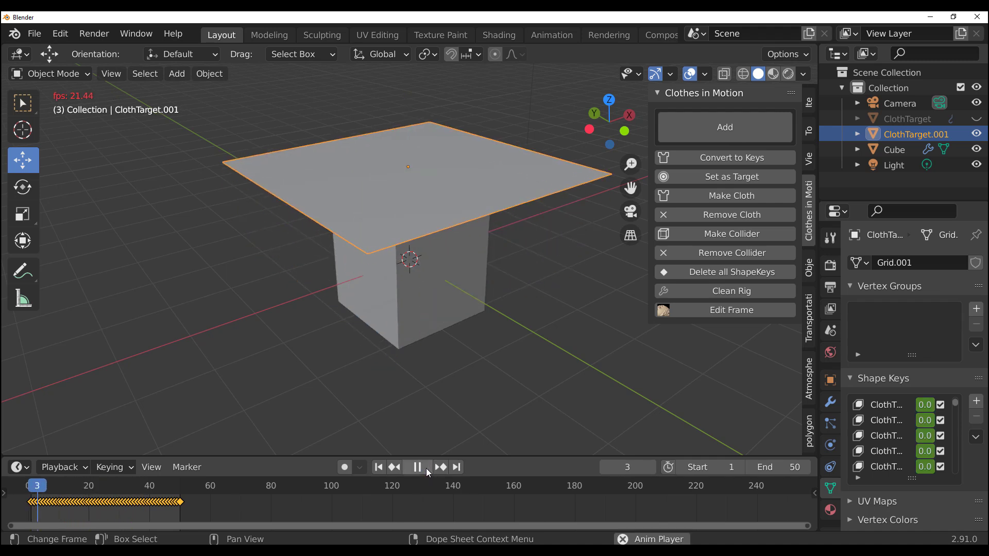
left_click(426, 468)
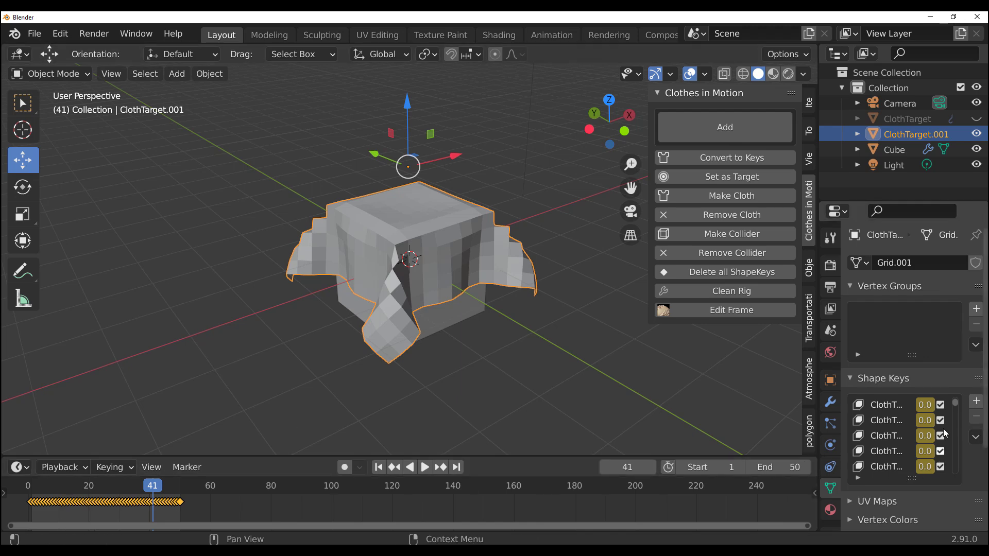
- Examine the shape key list and the draped cloth from several angles while scrubbing through its keyed frames
scroll(898, 431, "down", 6)
scroll(898, 432, "up", 6)
scroll(323, 190, "up", 5)
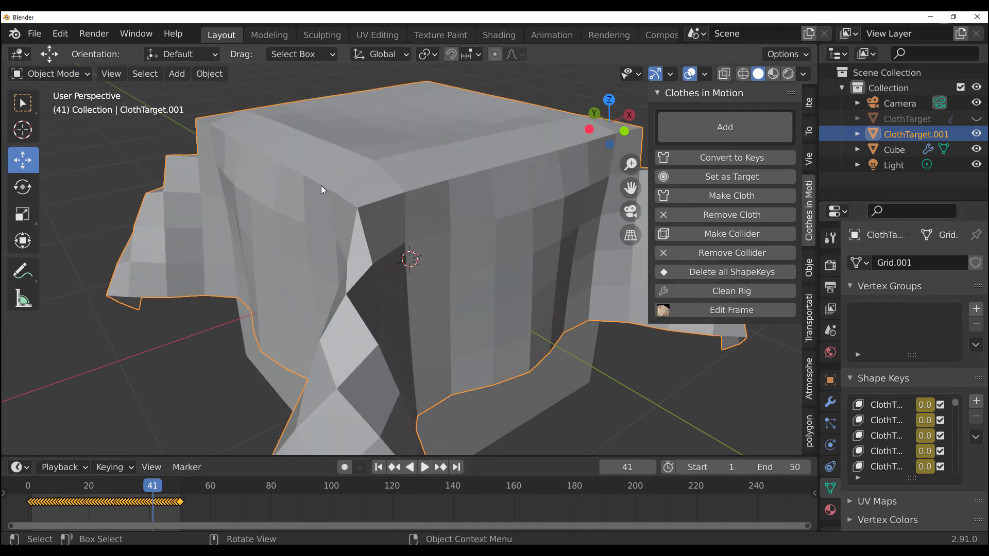
middle_click_drag(412, 235, 309, 368)
scroll(330, 236, "down", 6)
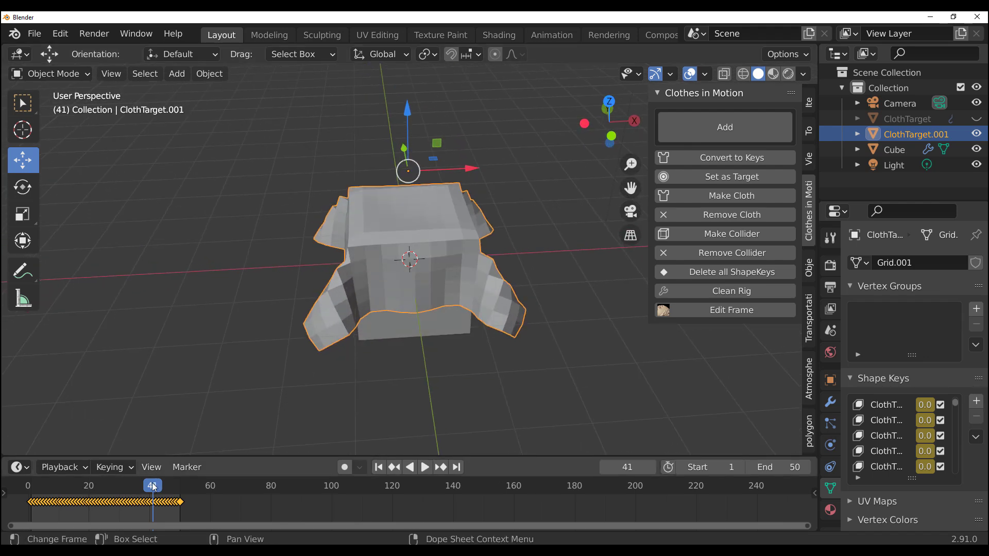
key("space")
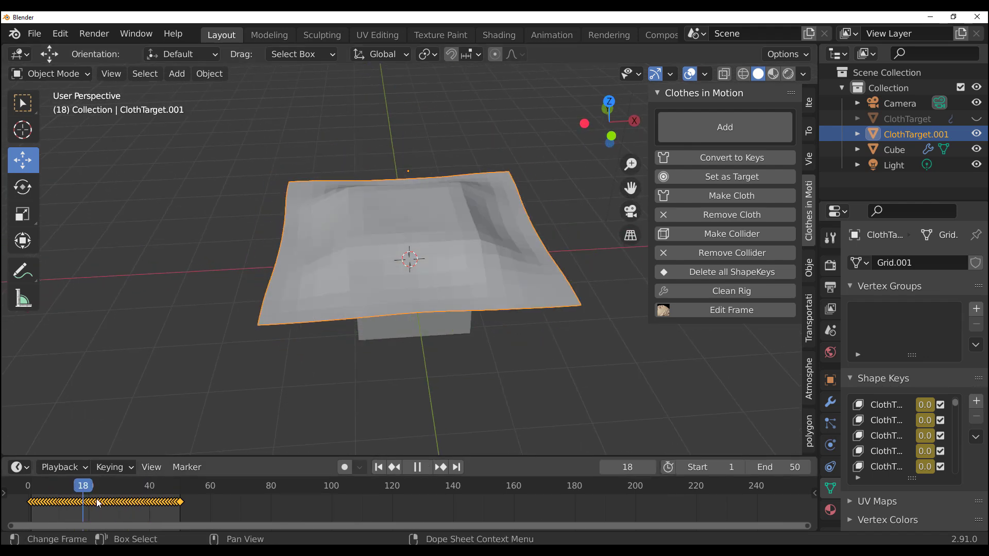
key("space")
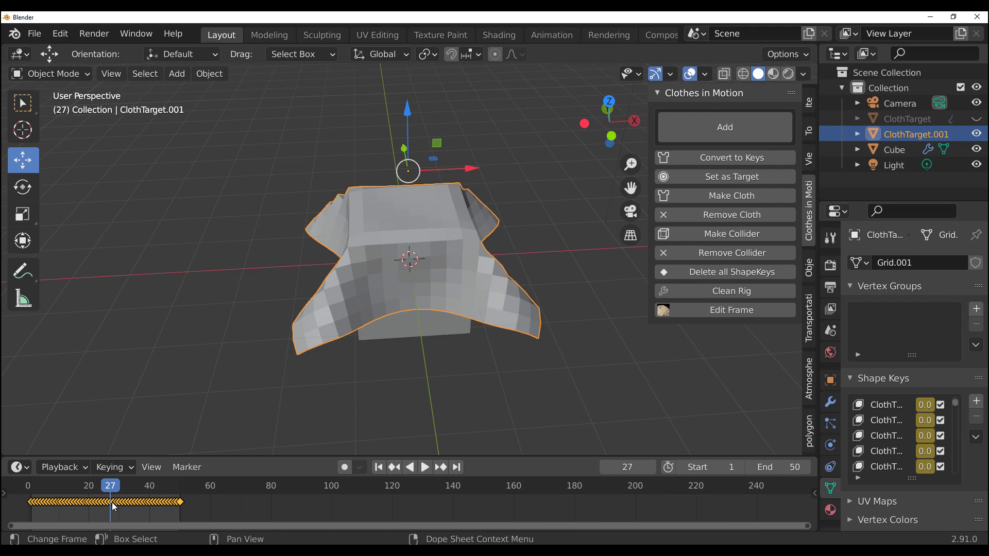
key("space")
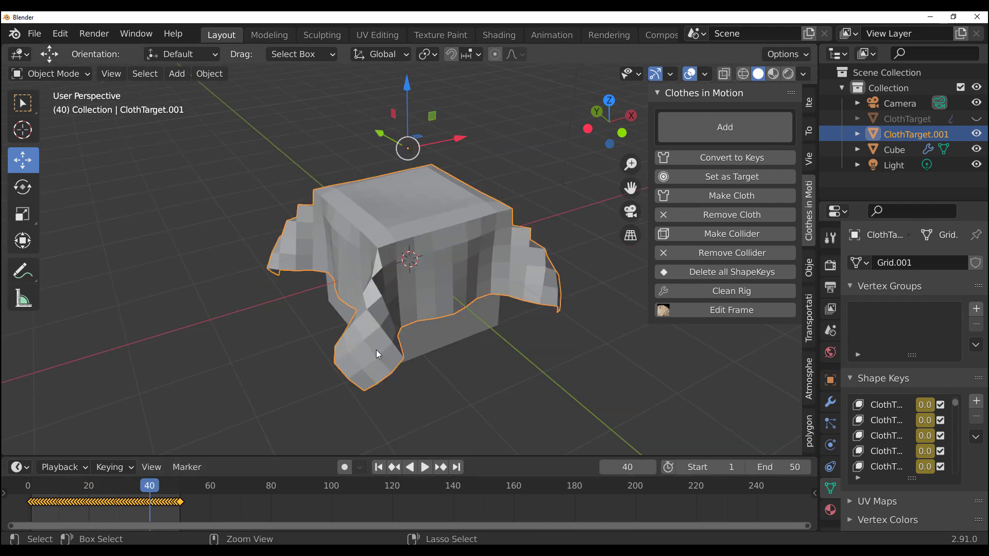
- Add a level 2 Subdivision Surface to ClothTarget.001 and raise the cloth slightly along Z at frame 1
key("ctrl+2")
middle_click_drag(380, 341, 317, 335)
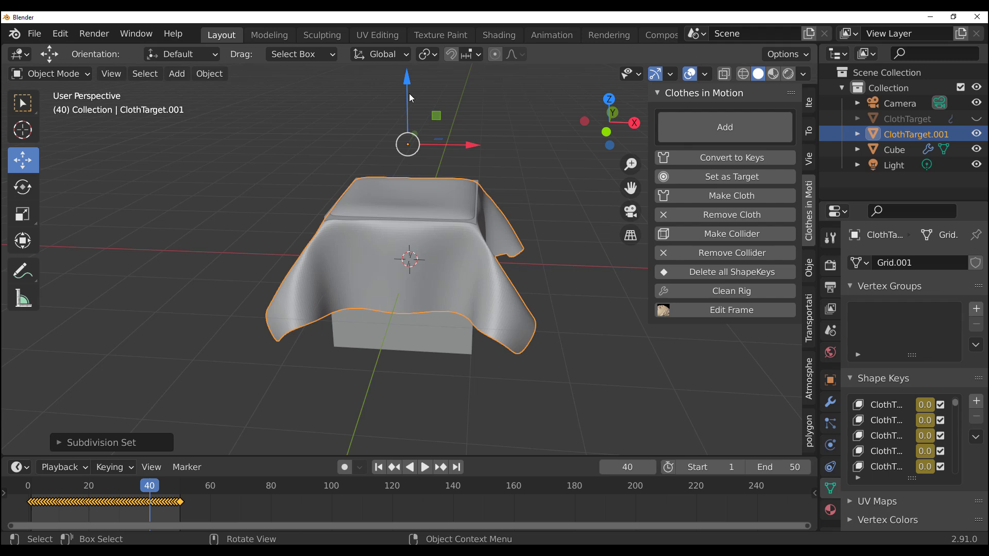
left_click(378, 467)
key("g")
key("z")
left_click(462, 424)
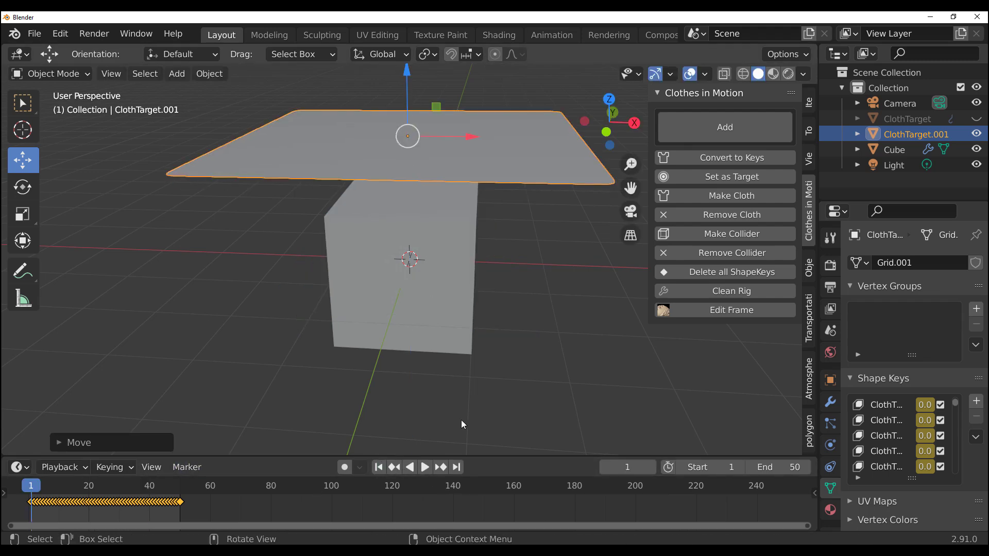
- Play back the smoothed cloth animation and view it from the side
left_click(425, 467)
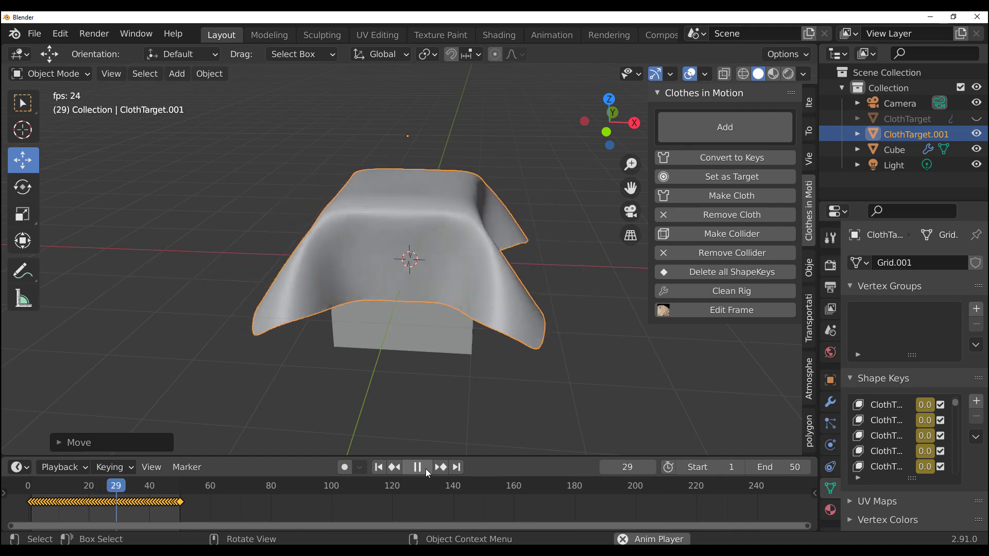
left_click(426, 469)
middle_click_drag(446, 368, 499, 288)
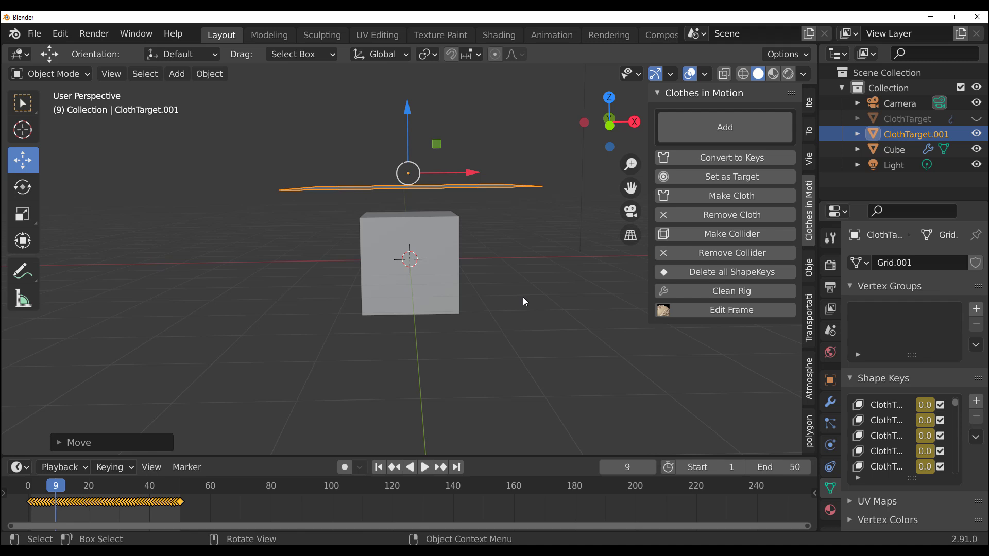
- Start a new General file without saving the current scene
left_click(32, 33)
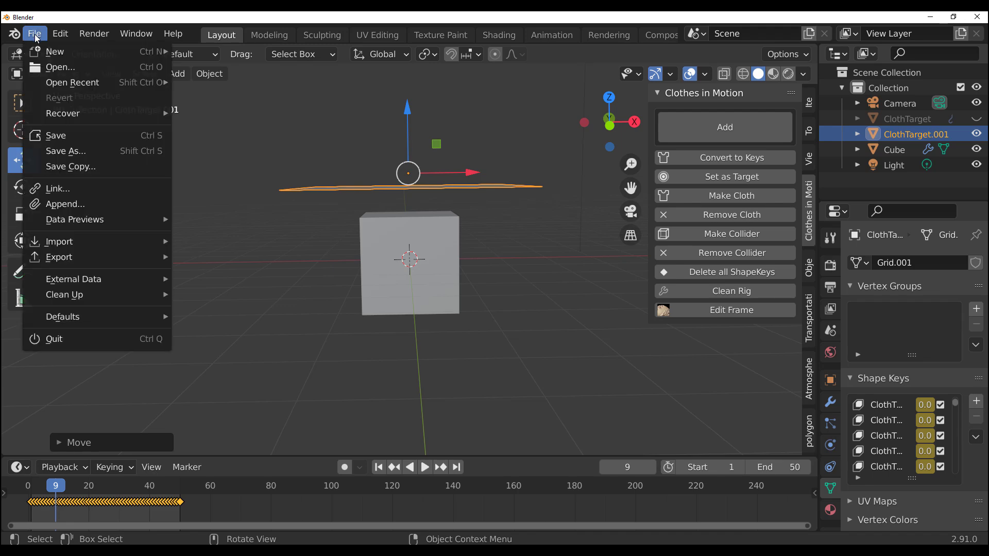
mouse_move(55, 48)
left_click(226, 64)
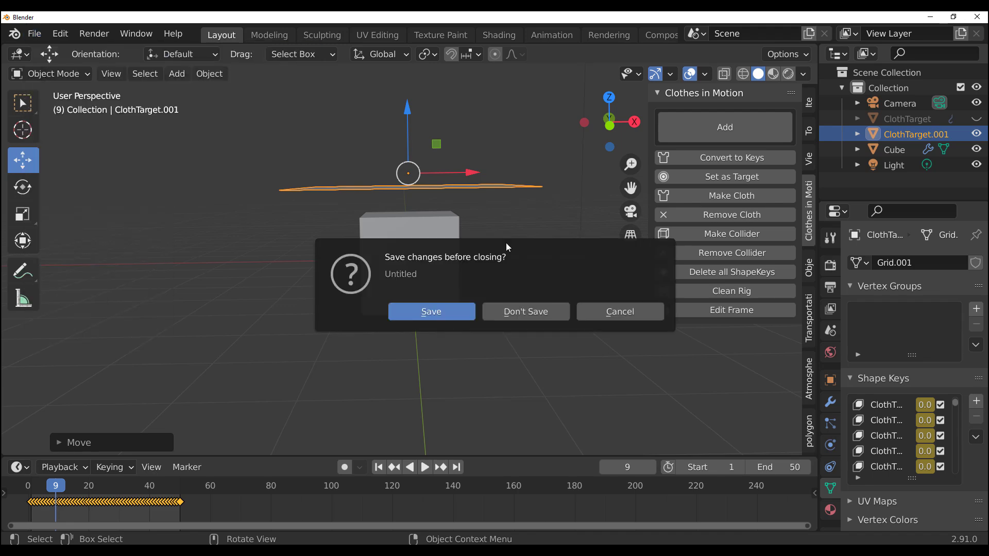
left_click(526, 320)
- Delete the default cube from the new scene
middle_click_drag(539, 341, 536, 386)
scroll(468, 321, "up", 3)
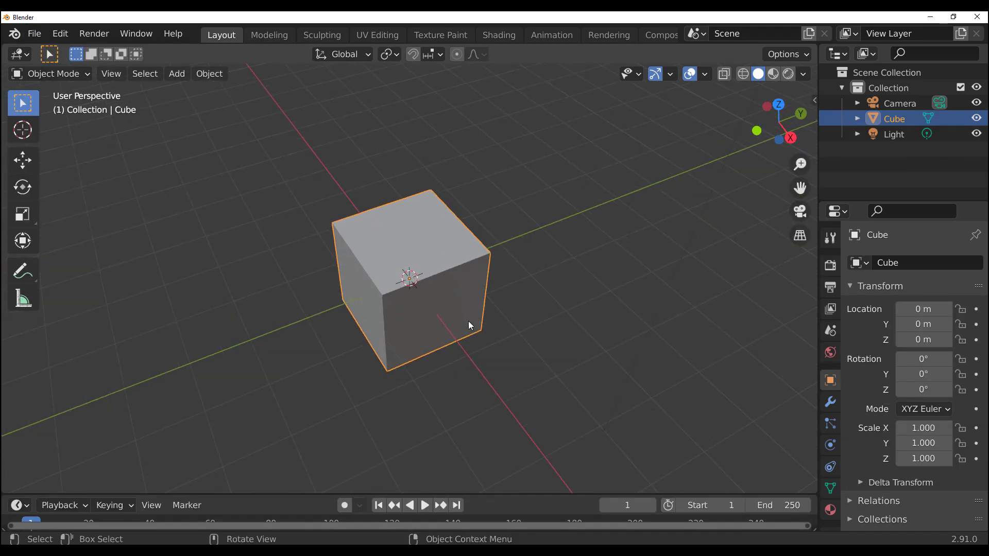
key("Delete")
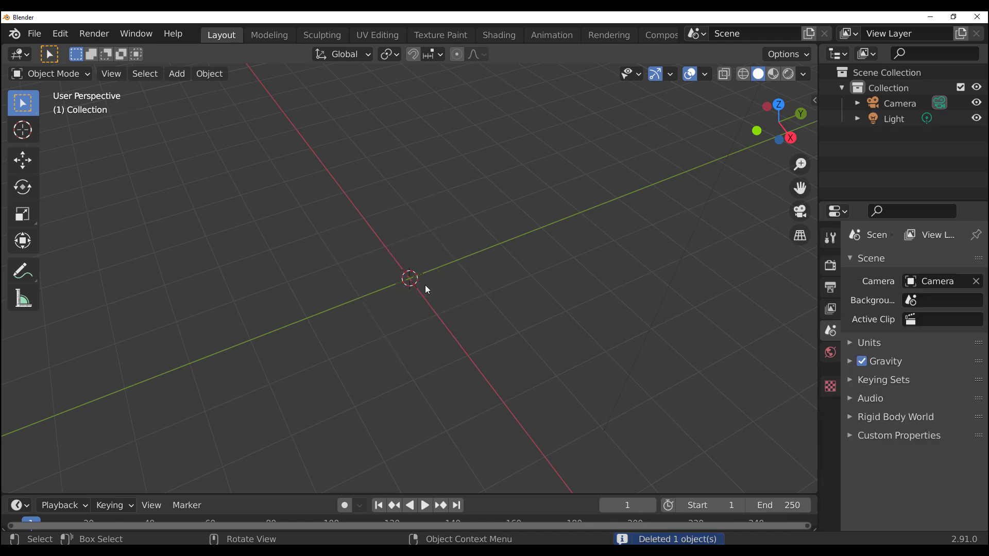
- Open the Clothes in Motion Add dialog and browse the assets of type Watches
key("n")
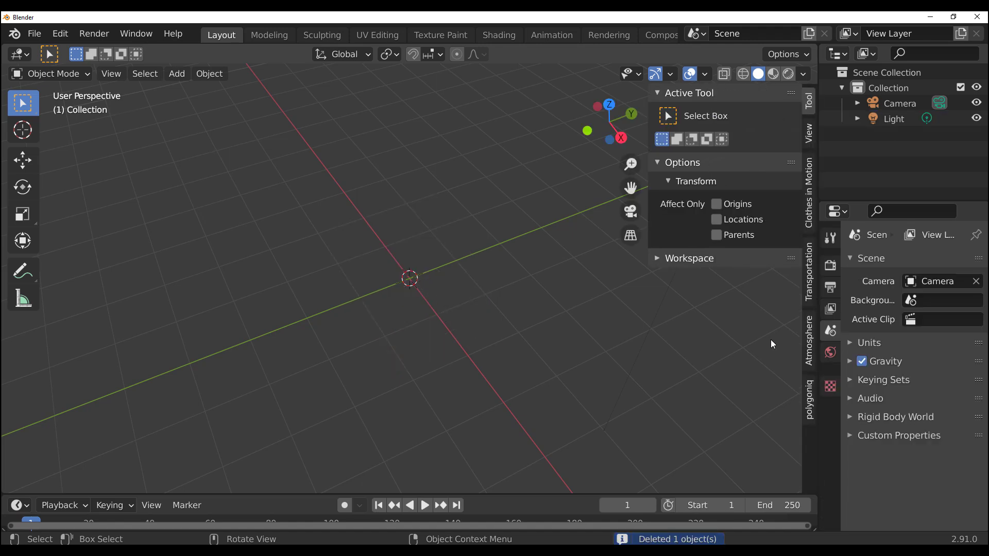
left_click(810, 193)
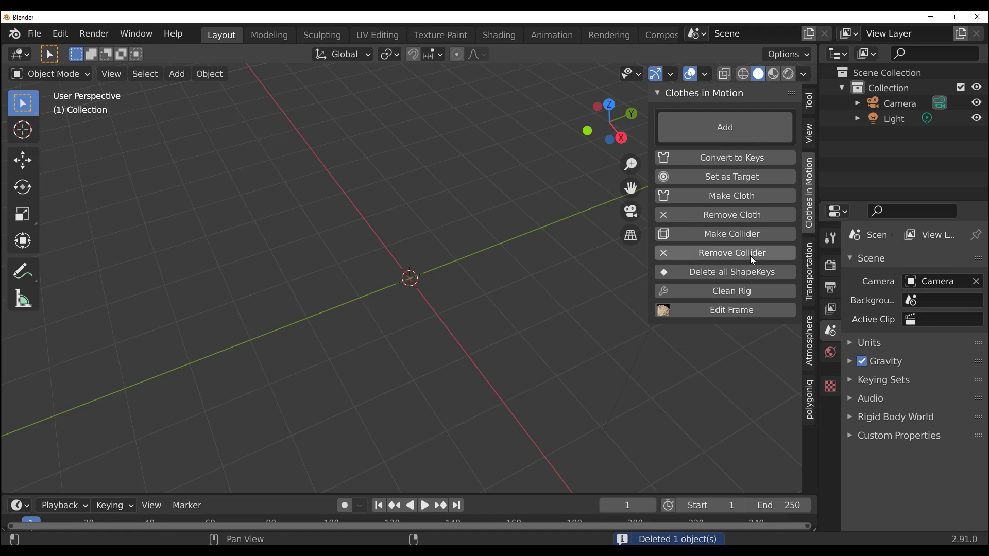
left_click(734, 129)
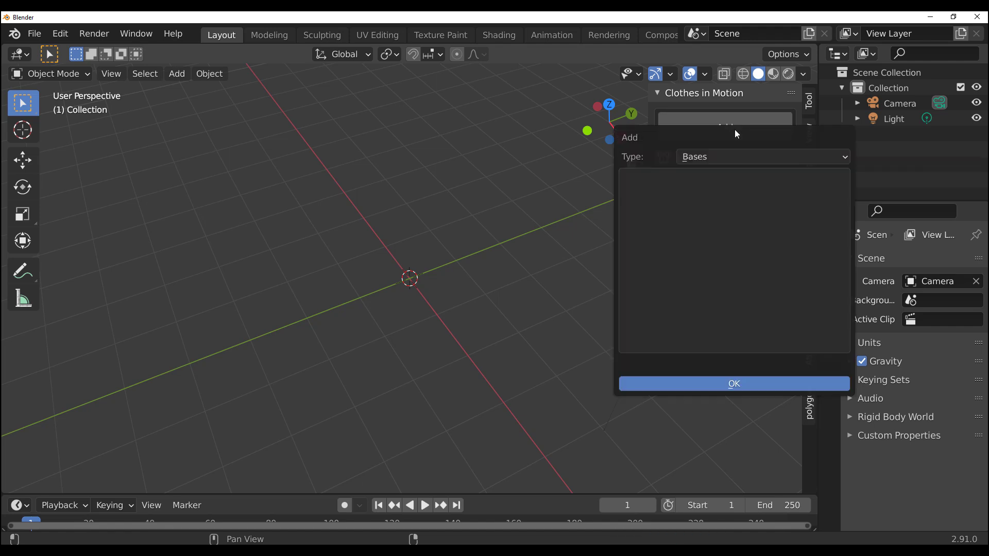
left_click(729, 156)
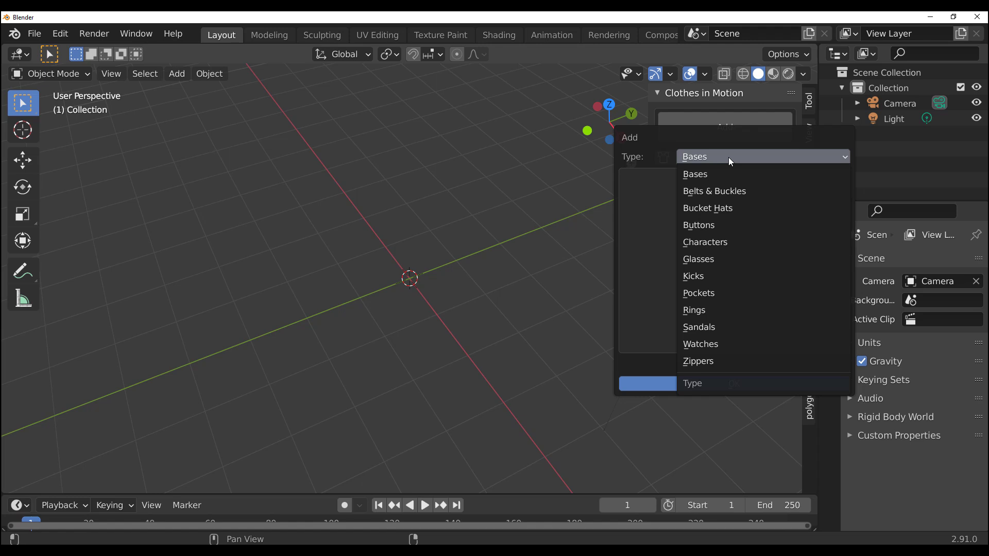
left_click(715, 344)
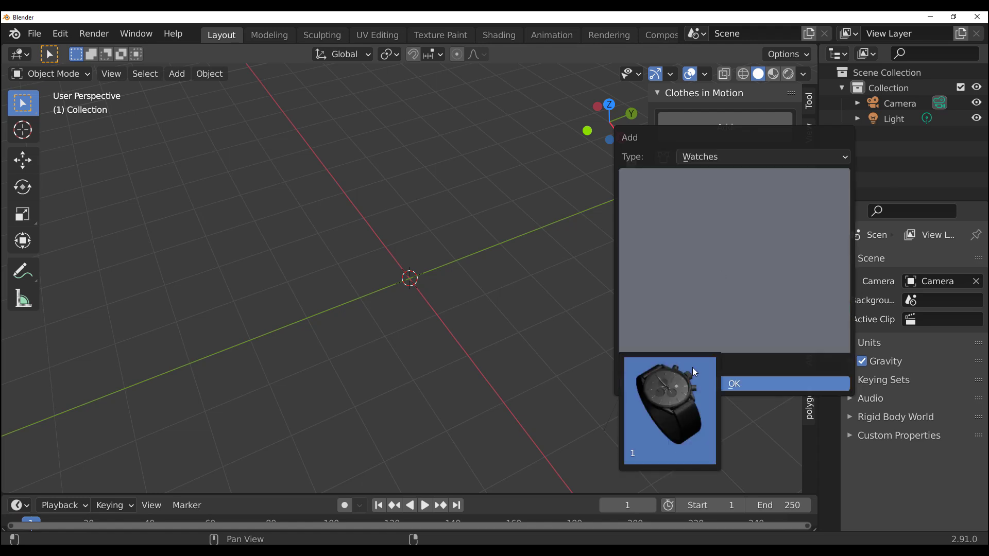
- Switch the asset type to Kicks and add the NikeAir3 shoe to the scene
left_click(710, 154)
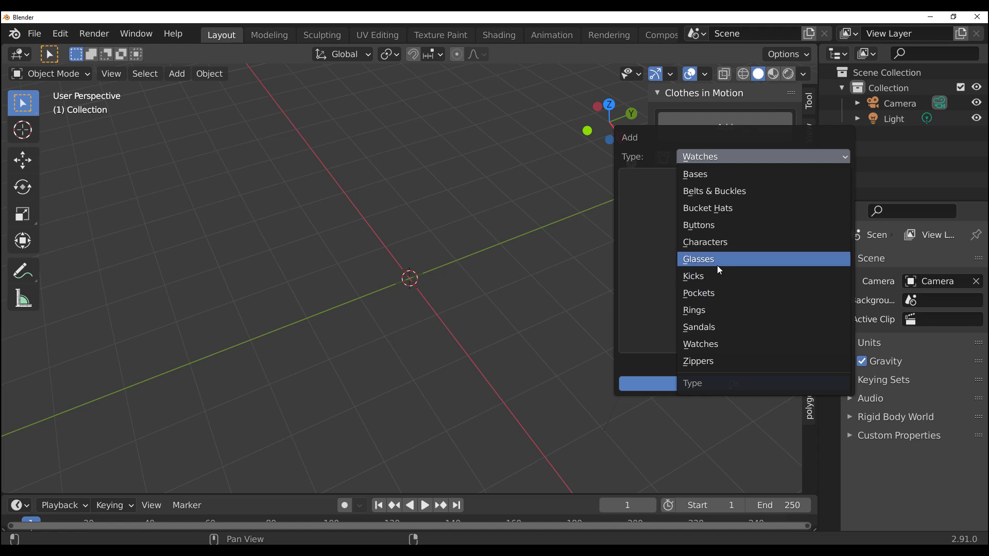
left_click(723, 277)
left_click(724, 283)
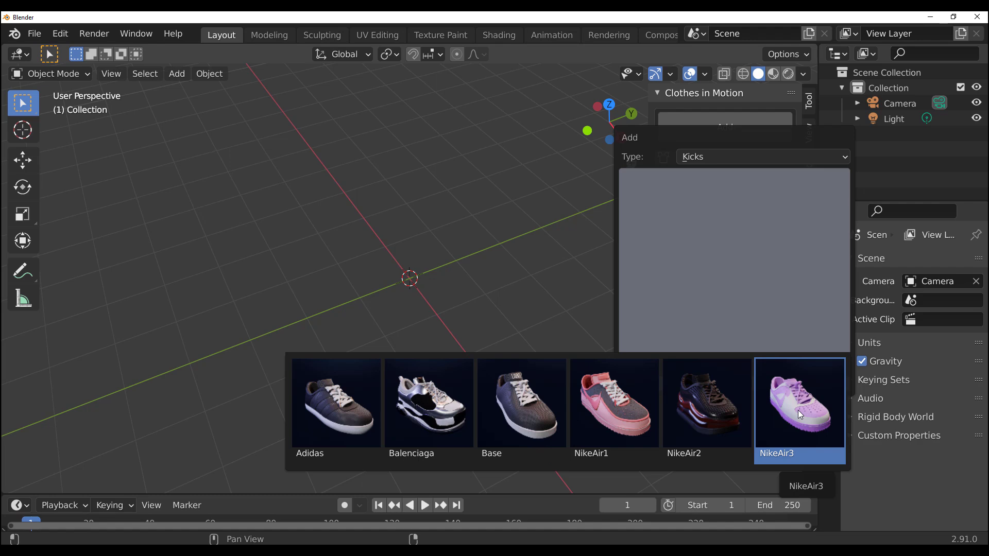
left_click(799, 410)
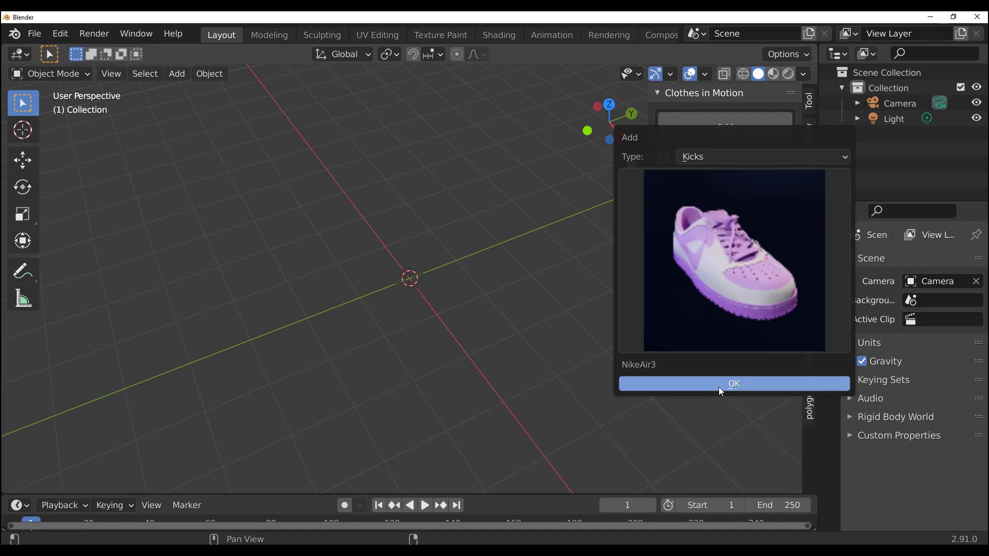
left_click(765, 386)
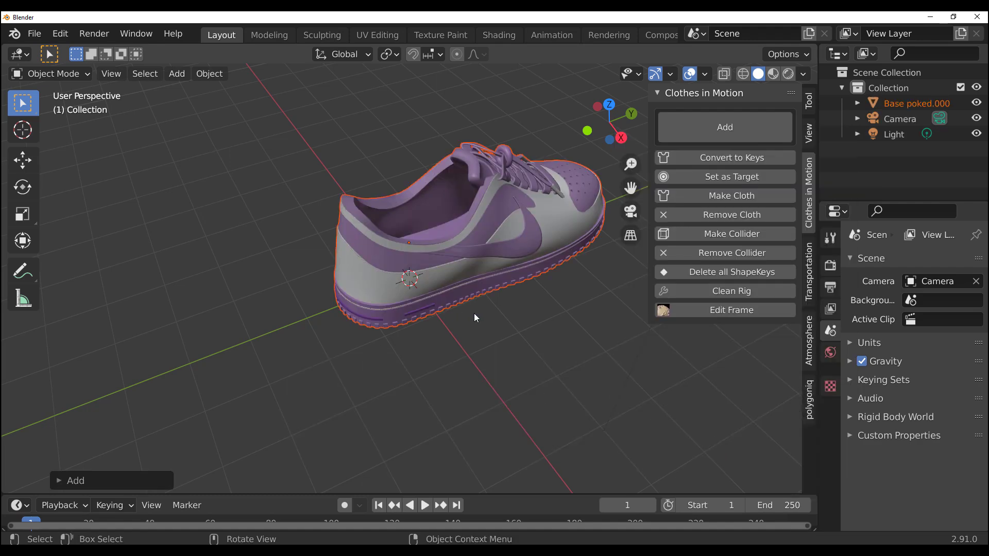
- View the NikeAir3 shoe from the front and delete it from the scene
middle_click_drag(476, 318, 444, 324)
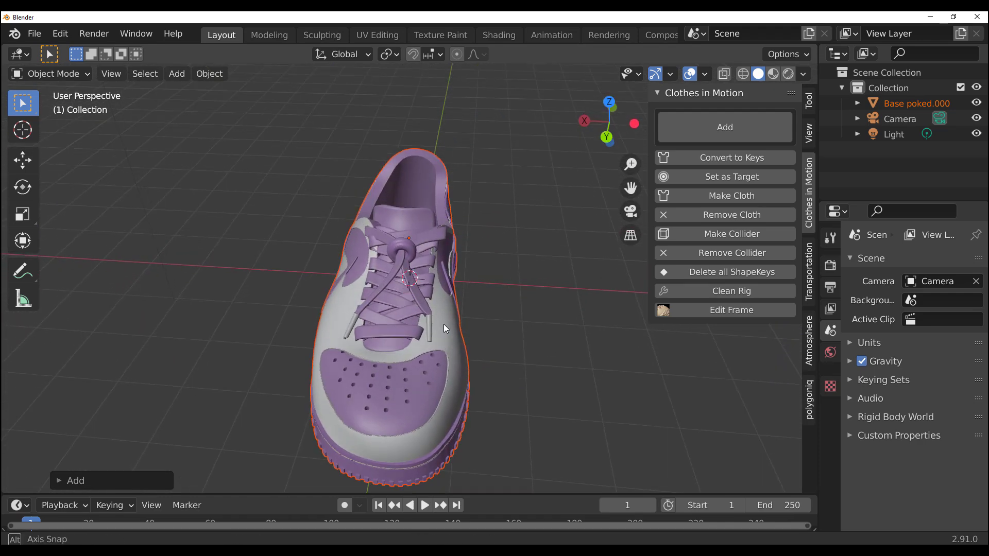
left_click(447, 347)
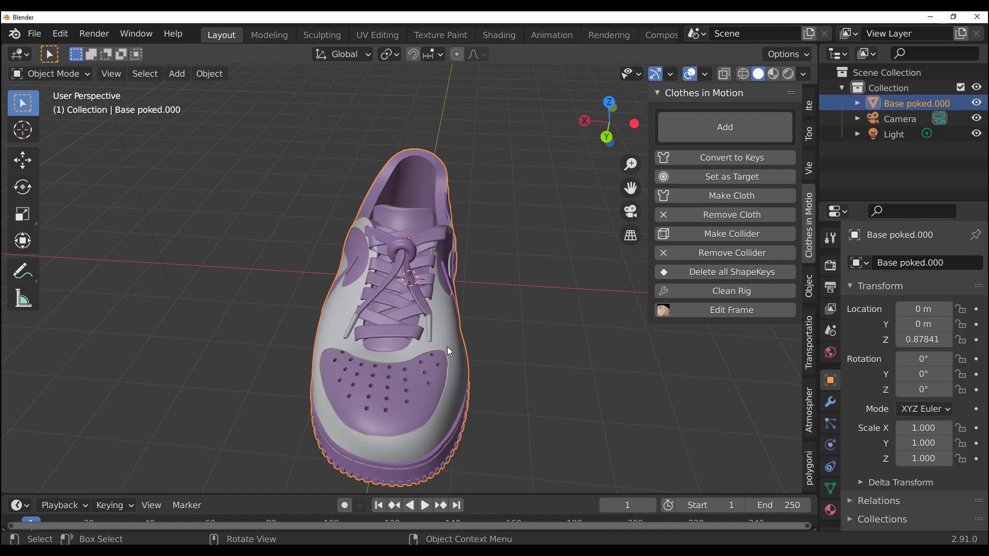
key("Delete")
- Browse the Pockets and Glasses assets offered by the Clothes in Motion Add dialog
left_click(711, 128)
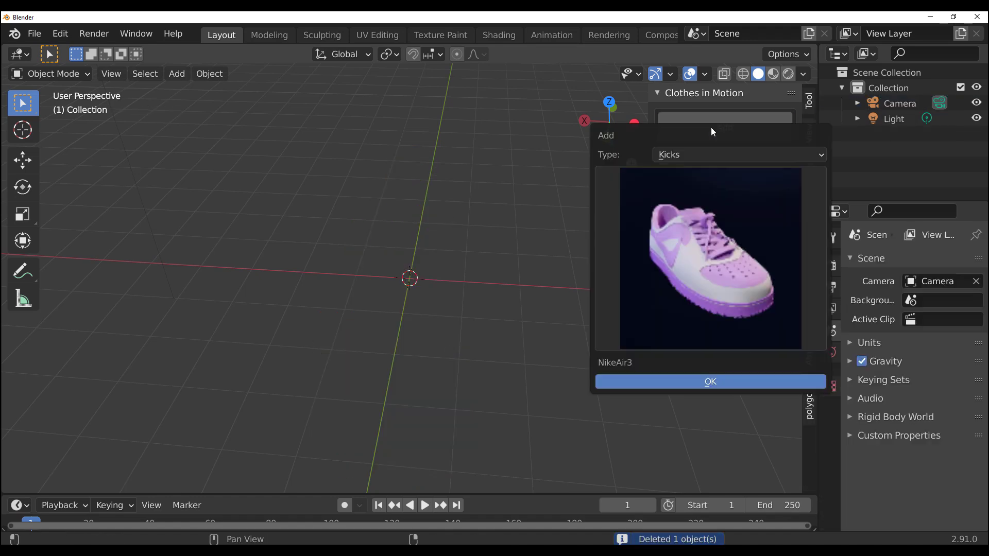
left_click(709, 154)
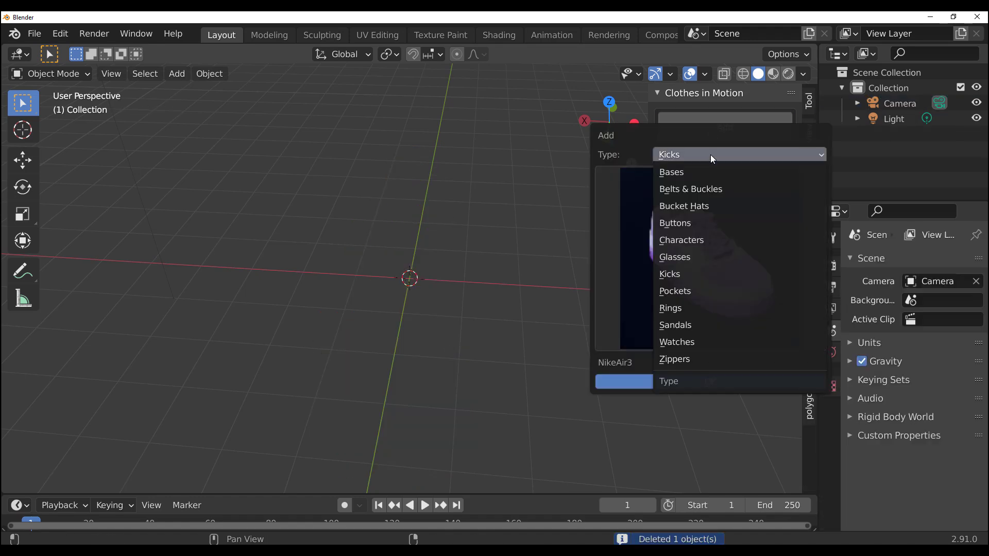
left_click(705, 290)
left_click(719, 301)
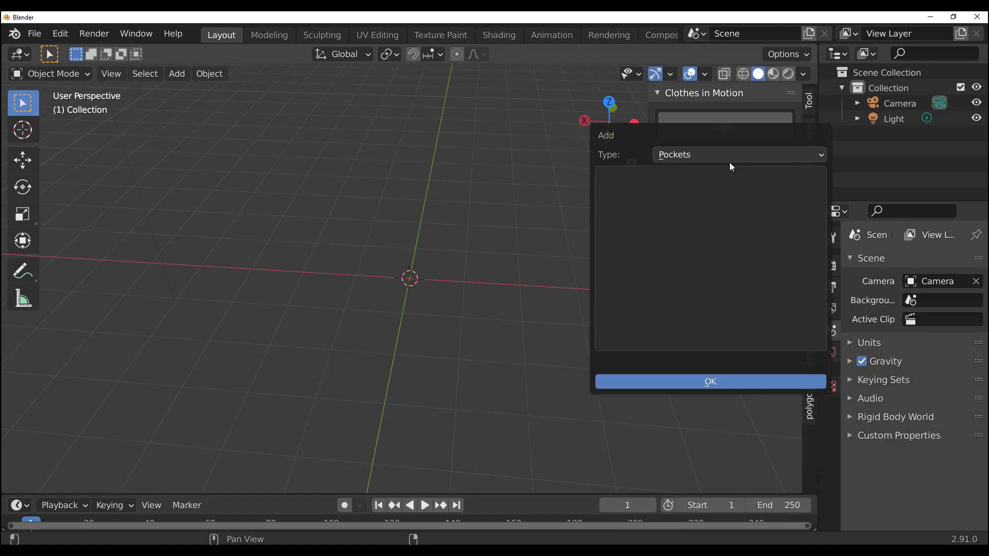
left_click(730, 156)
left_click(708, 257)
left_click(713, 279)
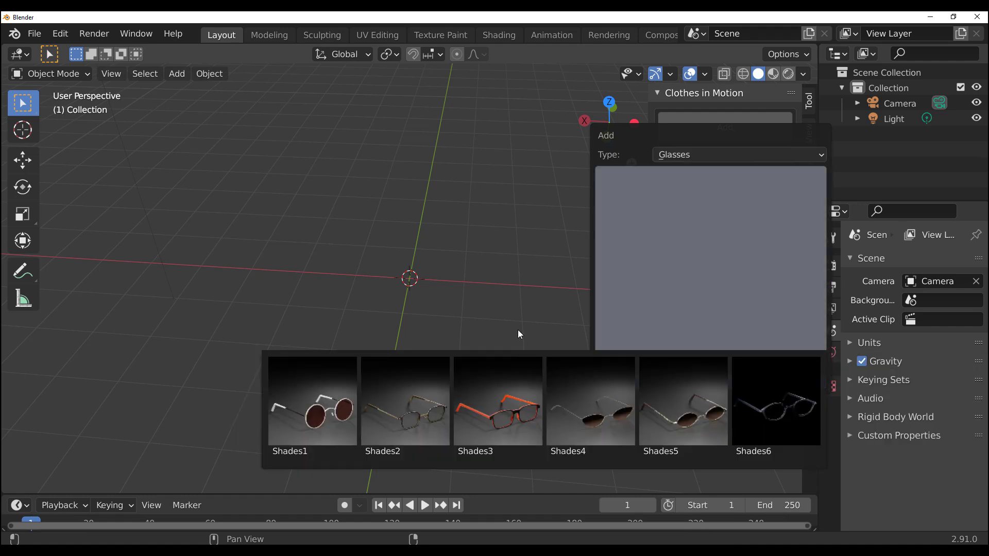
- Browse the available Buttons assets and the available Bases assets
left_click(723, 155)
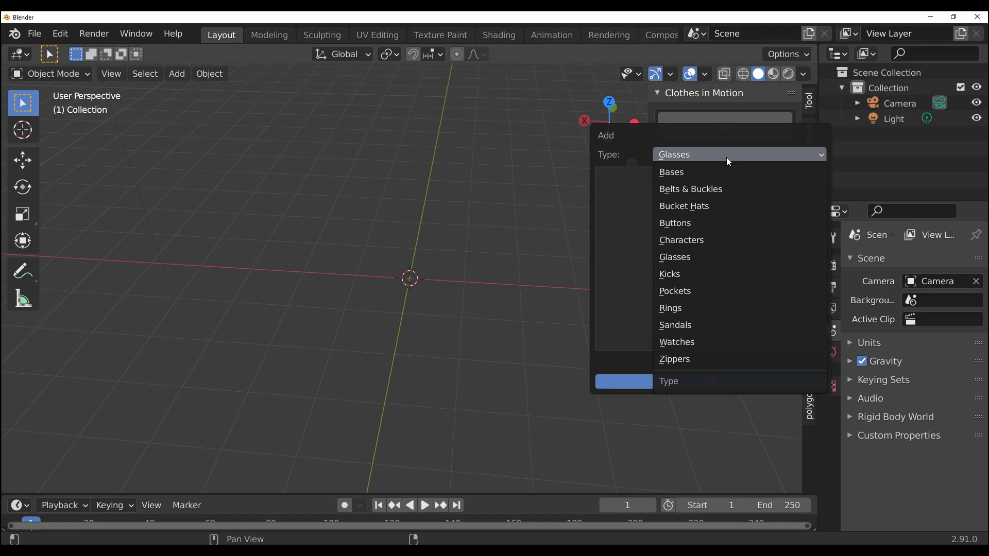
left_click(714, 224)
left_click(709, 261)
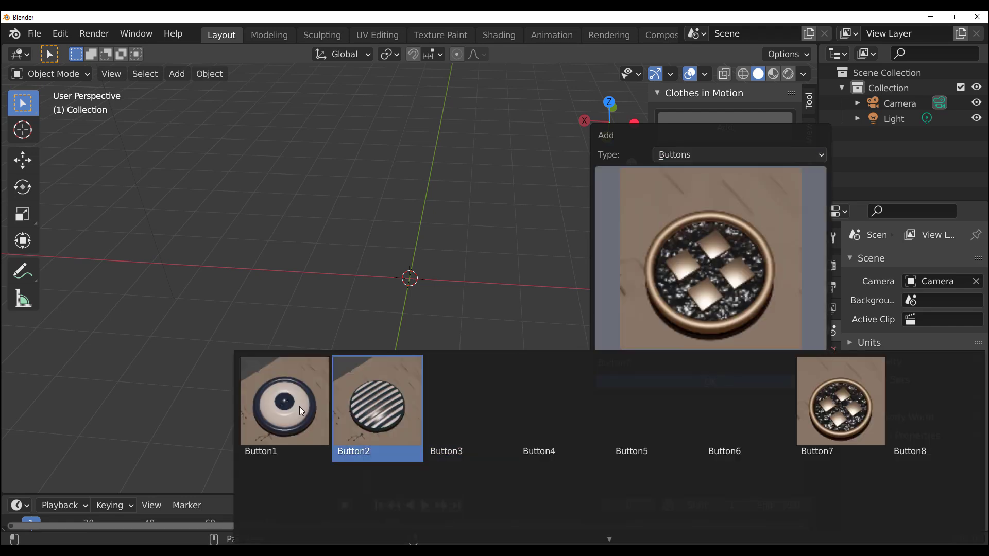
left_click(710, 155)
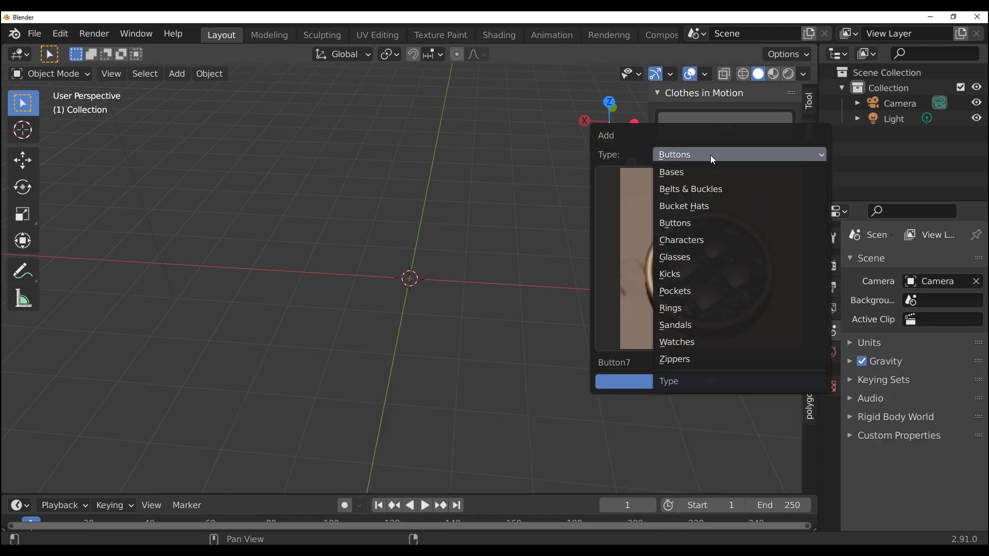
left_click(690, 190)
left_click(685, 172)
left_click(708, 237)
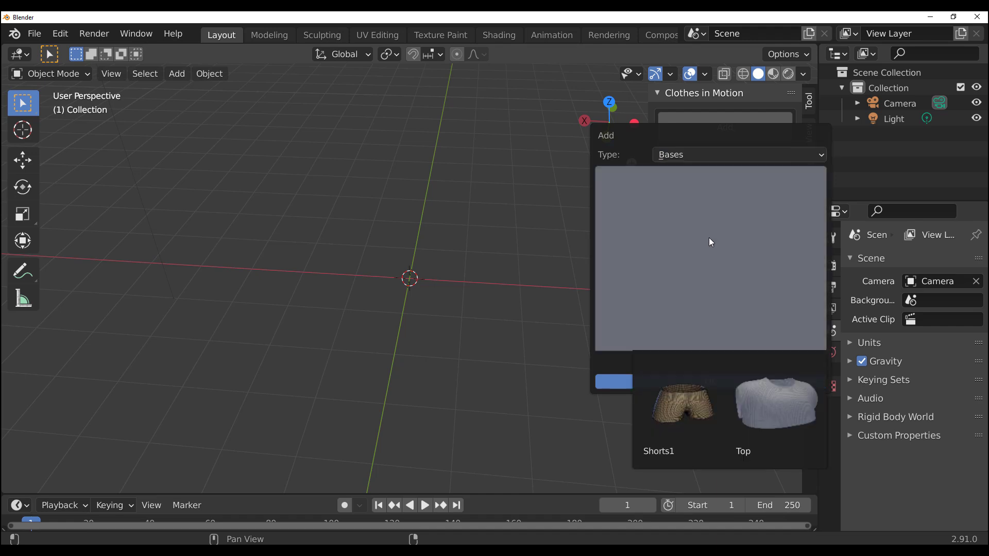
- Switch the asset type to Characters and add the Female character to the scene
left_click(712, 154)
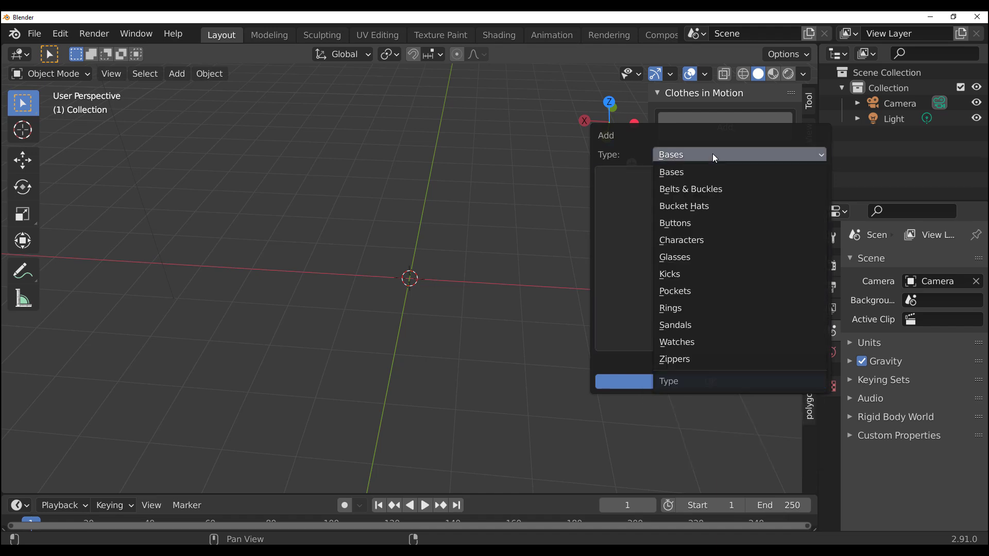
left_click(685, 236)
left_click(712, 257)
left_click(657, 410)
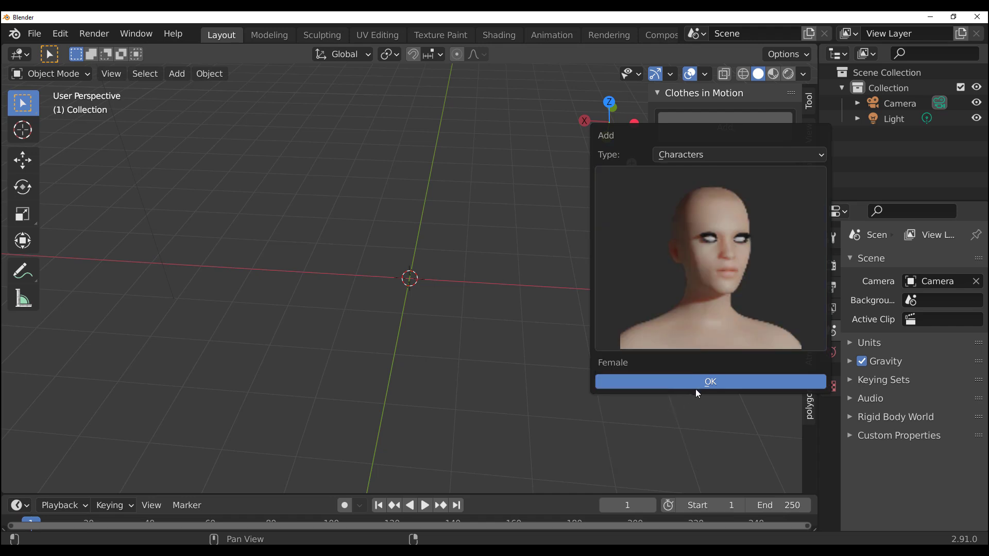
key("Return")
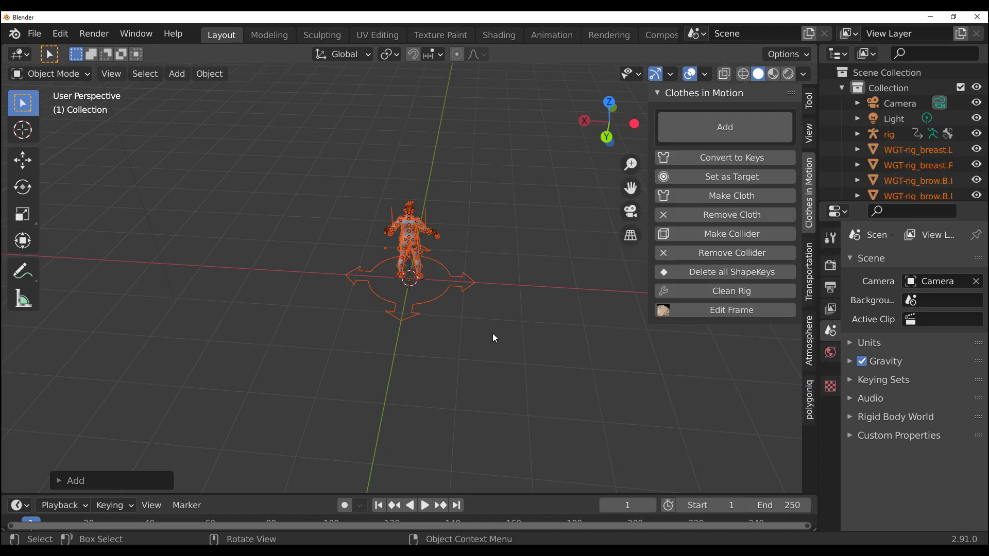
- Clean up the female character's rig widgets with Clean Rig
middle_click_drag(428, 208, 402, 174)
scroll(489, 252, "up", 4)
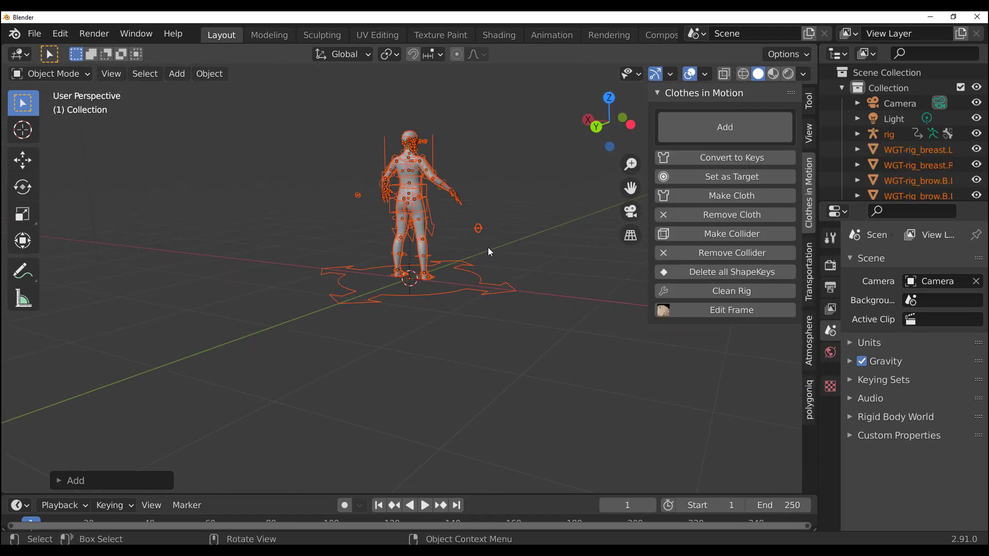
middle_click_drag(490, 252, 419, 269)
scroll(433, 274, "up", 4)
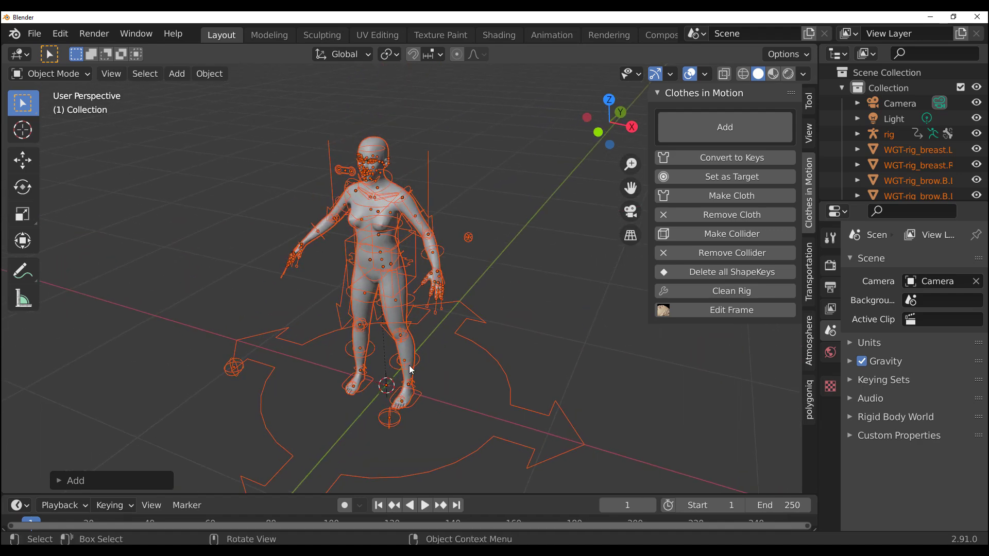
scroll(461, 322, "down", 5)
middle_click_drag(475, 327, 181, 468)
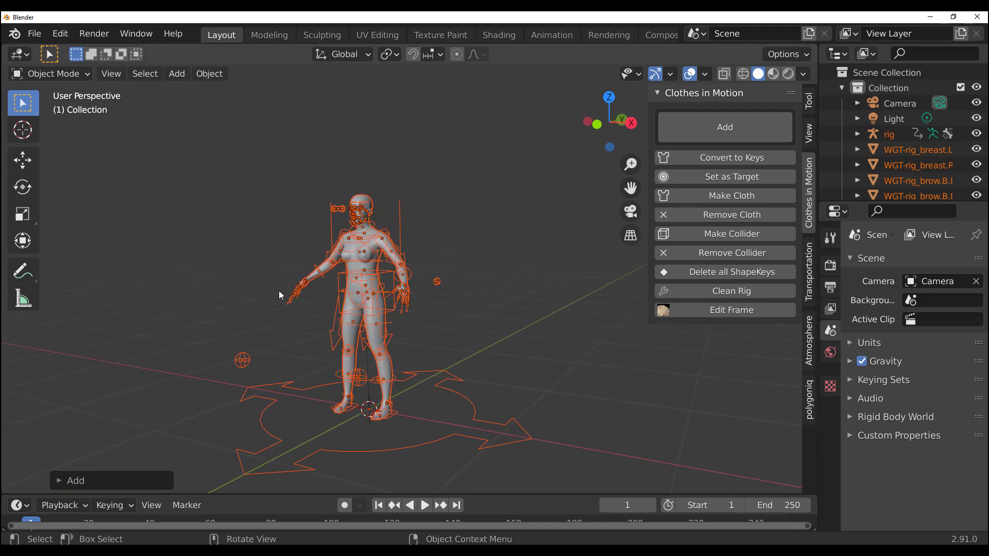
middle_click_drag(449, 374, 484, 398)
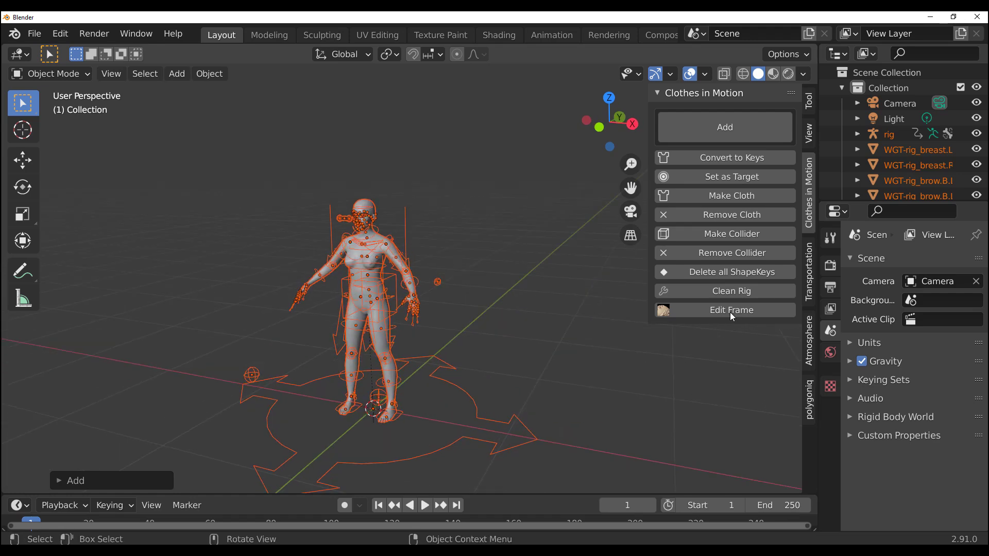
left_click(736, 291)
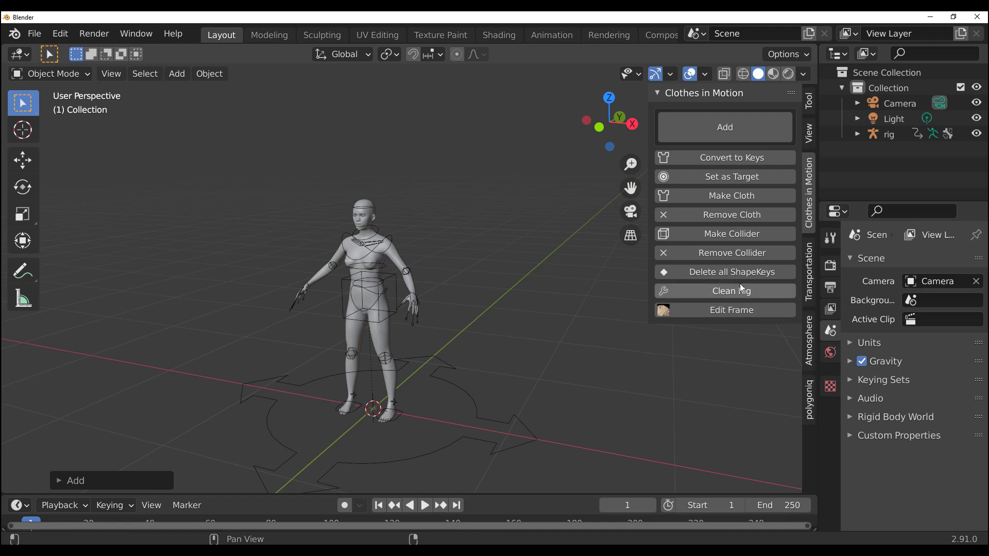
- Select the character's rig, switch it to Pose Mode and select the torso control
scroll(397, 314, "up", 4)
middle_click_drag(360, 324, 448, 310)
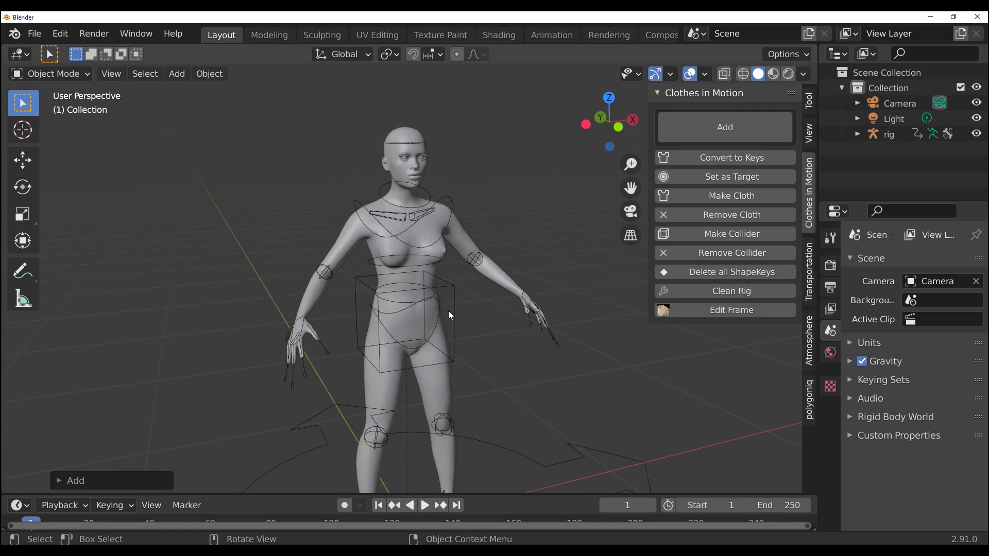
scroll(448, 311, "up", 2)
scroll(449, 307, "down", 3)
left_click(446, 295)
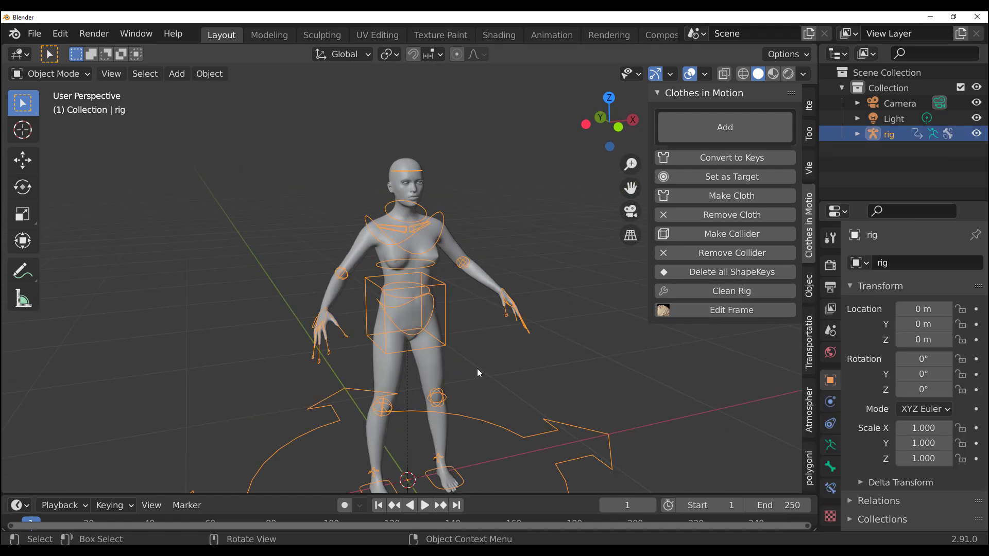
left_click(66, 78)
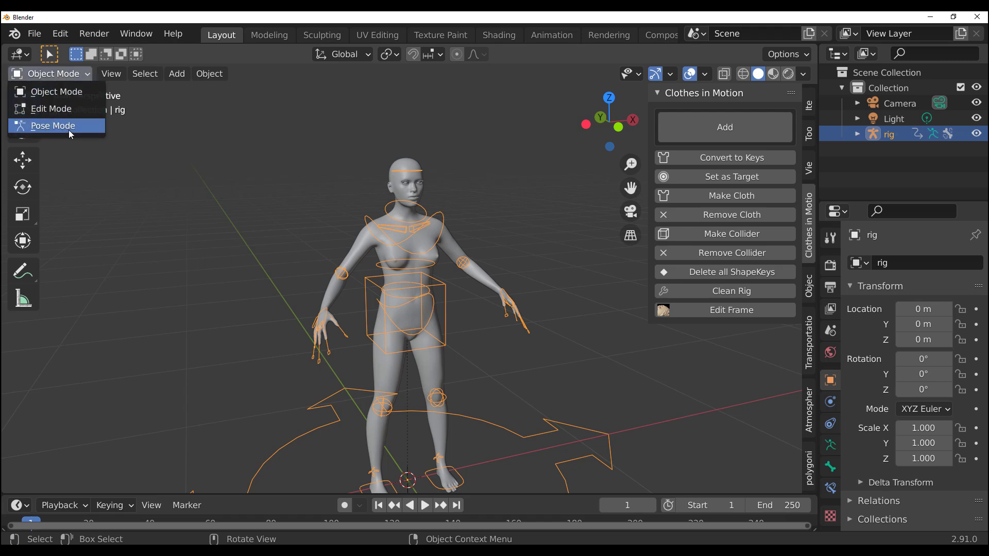
left_click(66, 129)
left_click(445, 315)
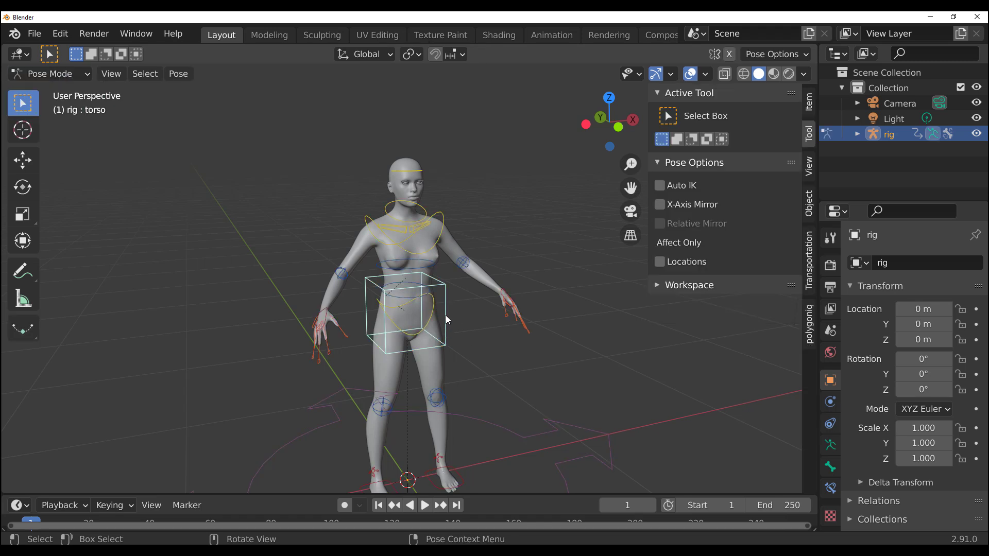
- Try moving the torso control with the Move tool, undo the move and return to Object Mode
left_click(23, 160)
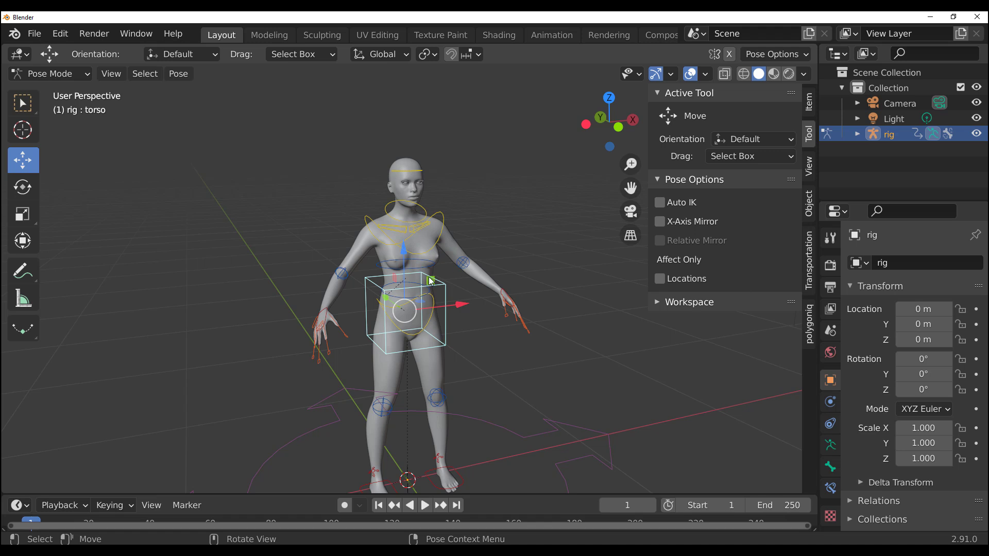
left_click_drag(431, 281, 428, 308)
key("ctrl+z")
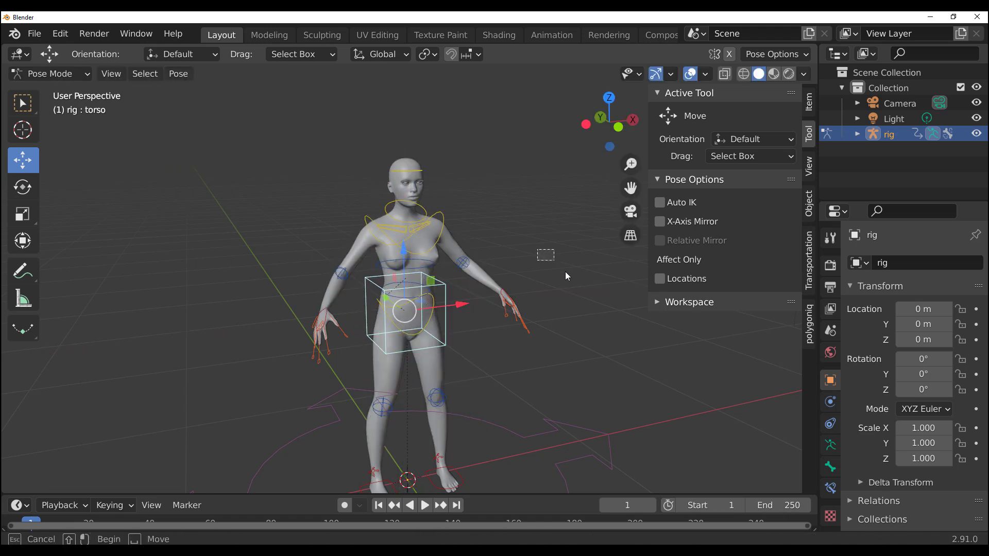
left_click(564, 271)
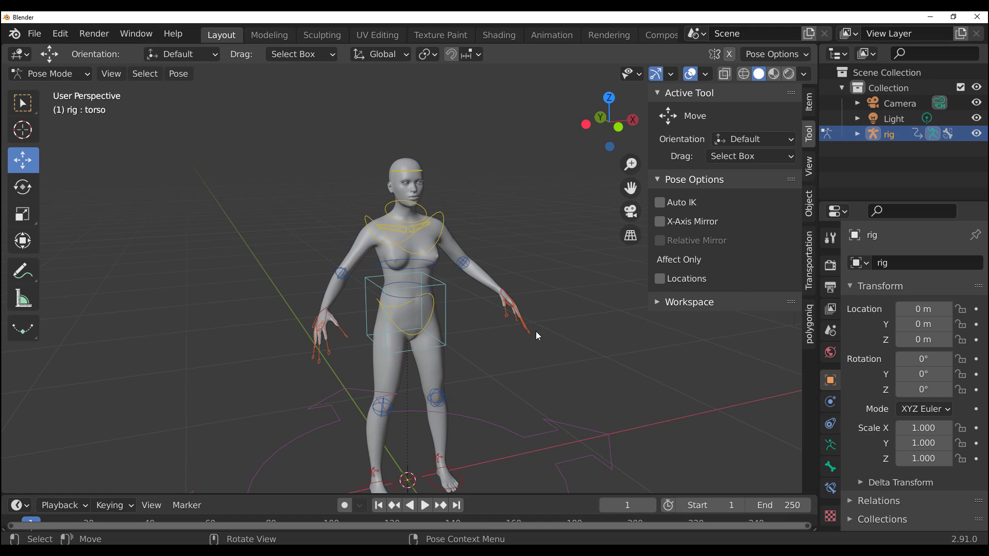
key("ctrl+Tab")
- Select the female body mesh and add the Top asset from the Bases type
left_click(355, 249)
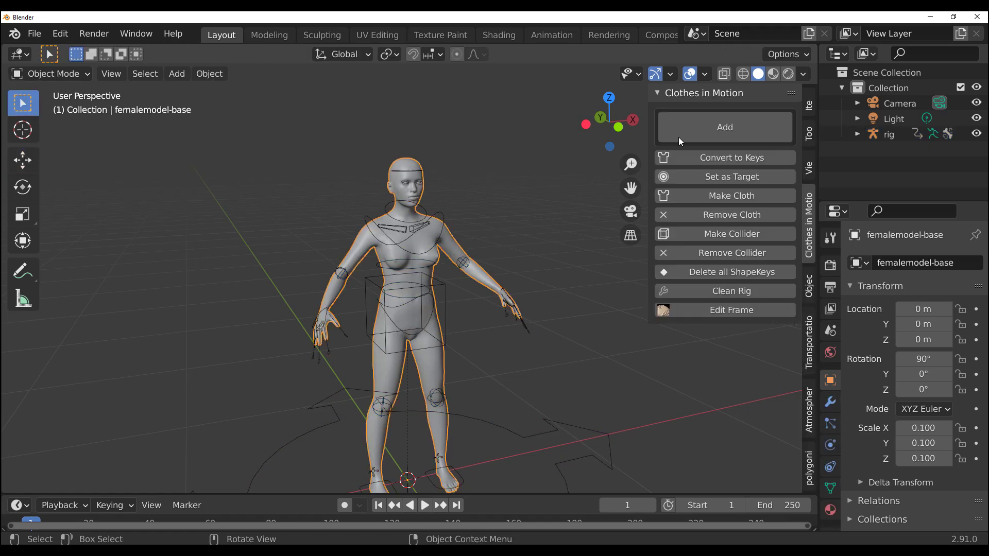
left_click(715, 131)
left_click(721, 158)
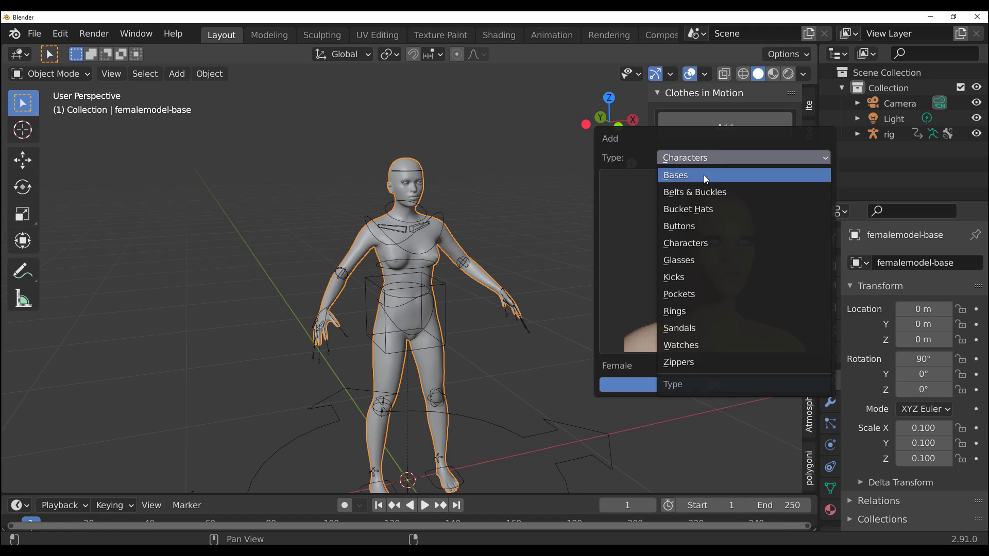
left_click(703, 175)
left_click(740, 258)
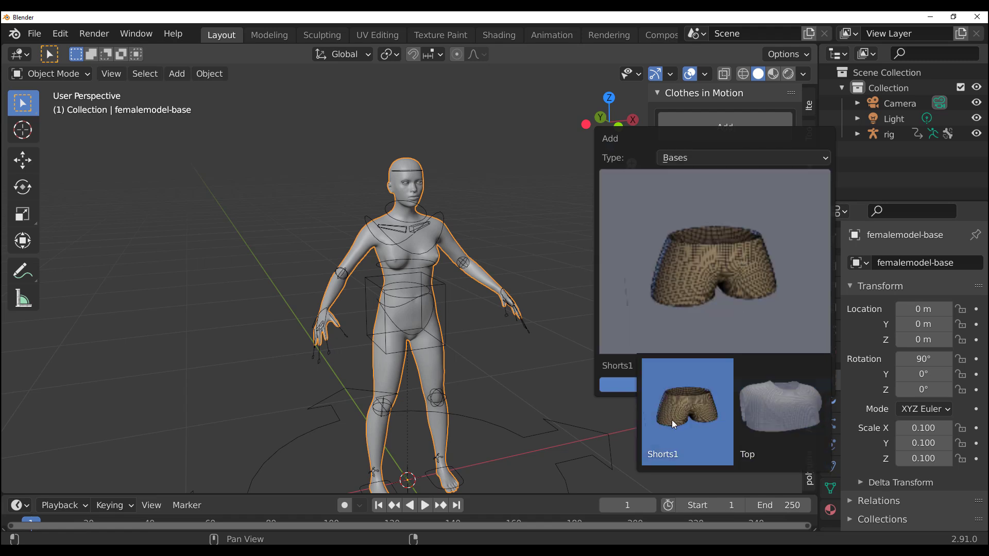
left_click(783, 417)
left_click(714, 387)
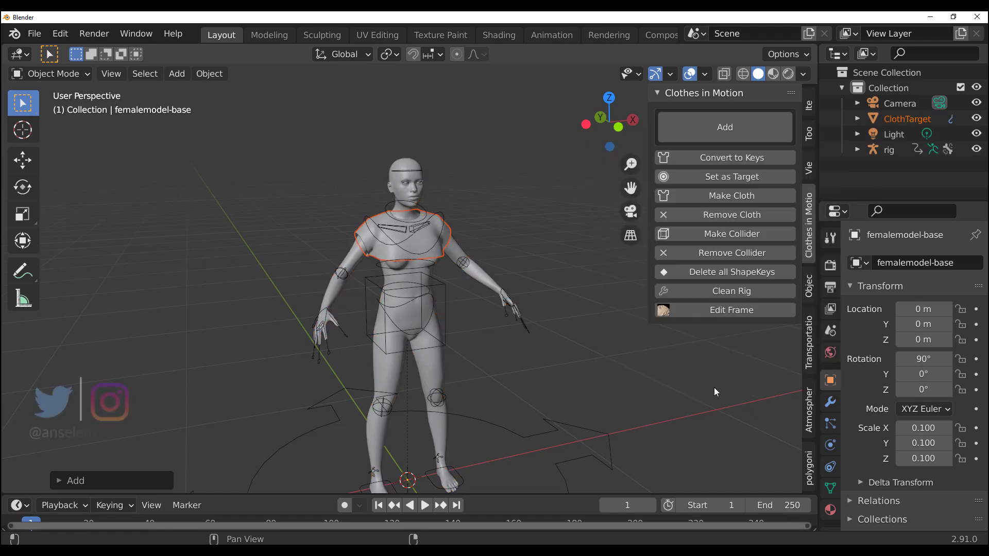
- Inspect the top on the body, select the female body mesh and make it a collider
middle_click_drag(426, 296, 405, 423)
scroll(559, 282, "up", 4)
scroll(434, 268, "up", 3)
left_click(181, 428)
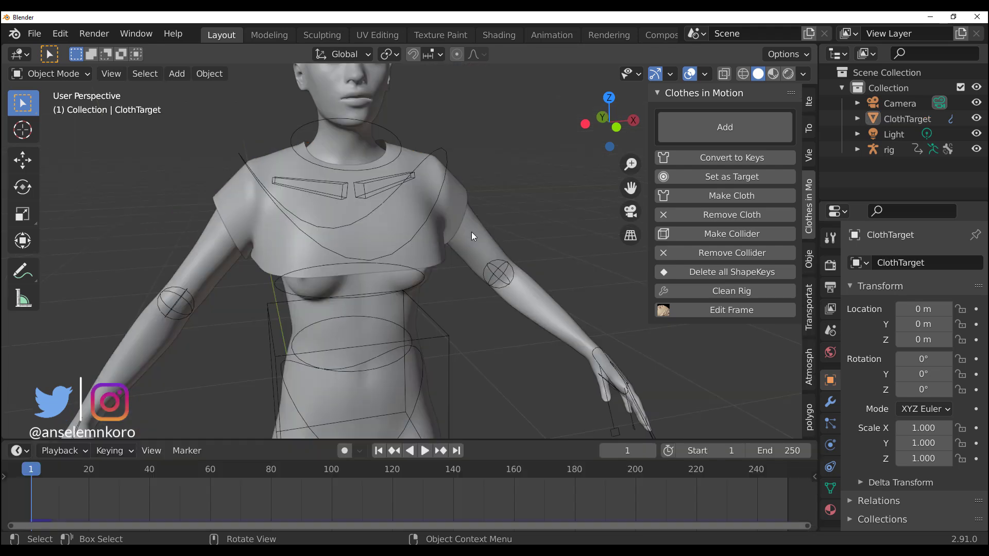
left_click(471, 233)
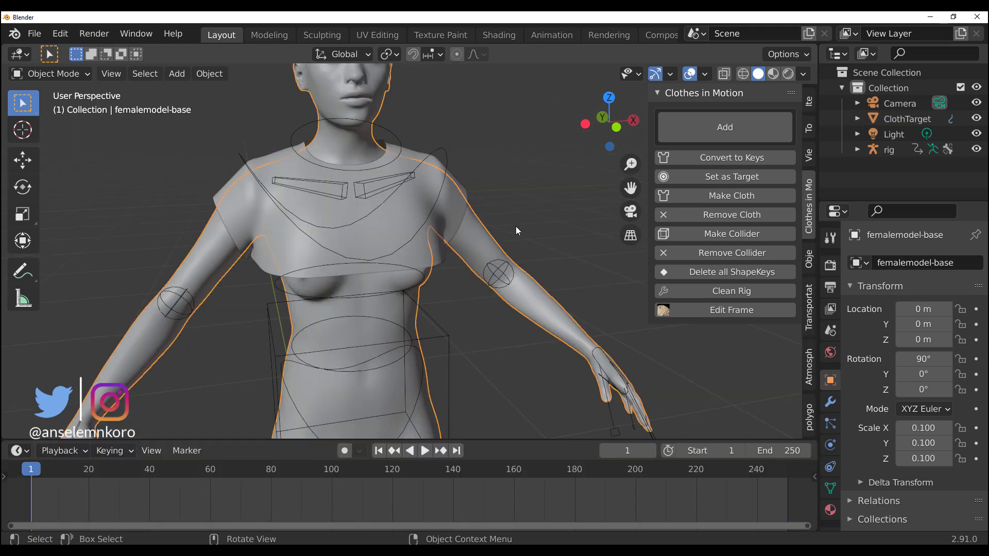
left_click(726, 235)
- Play the cloth simulation of the top to check its collision, stop it and return to the first frame
left_click(425, 452)
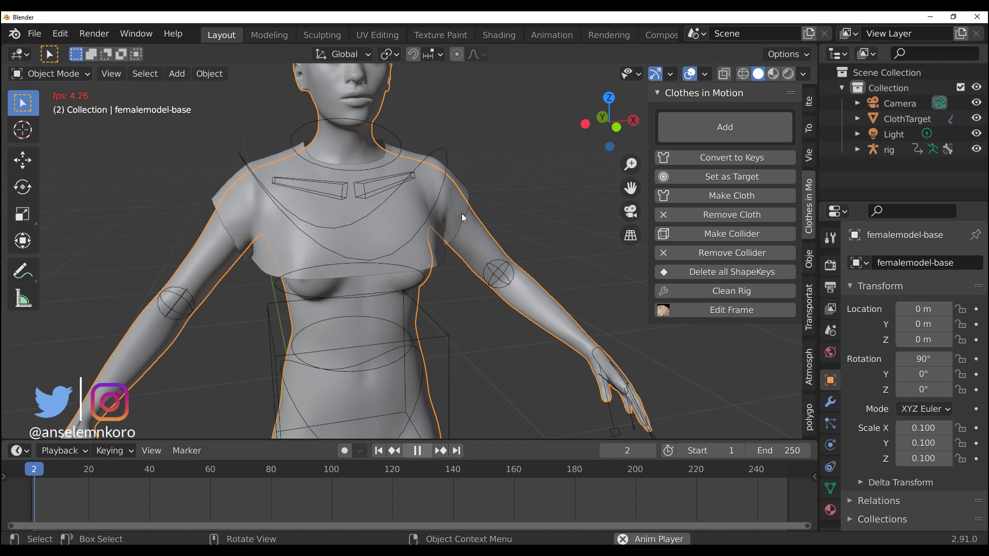
left_click(218, 181)
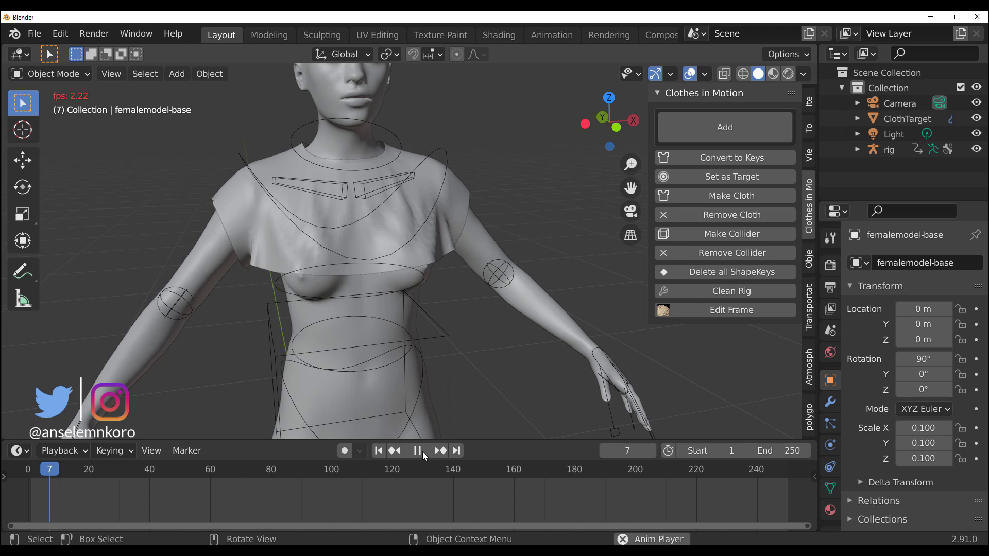
left_click(477, 214)
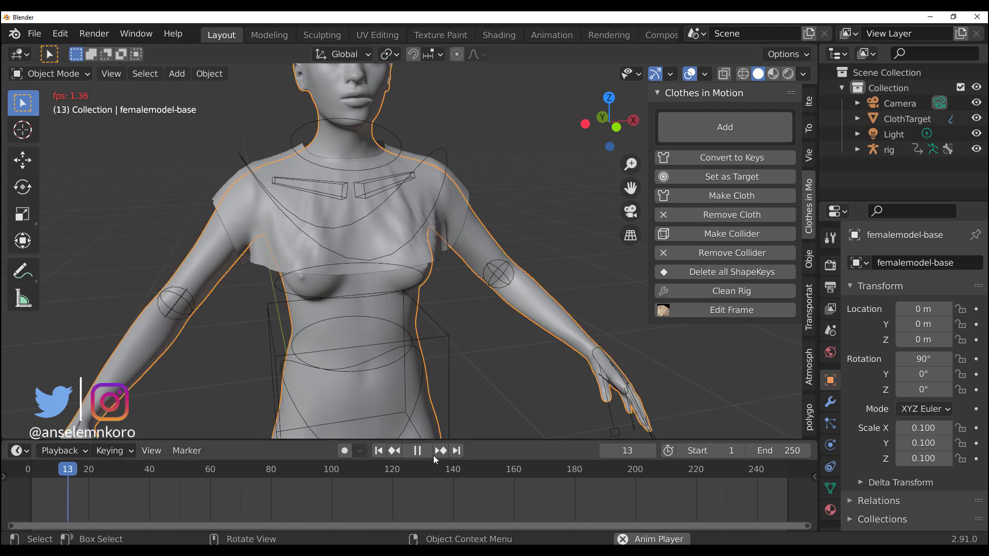
left_click(418, 451)
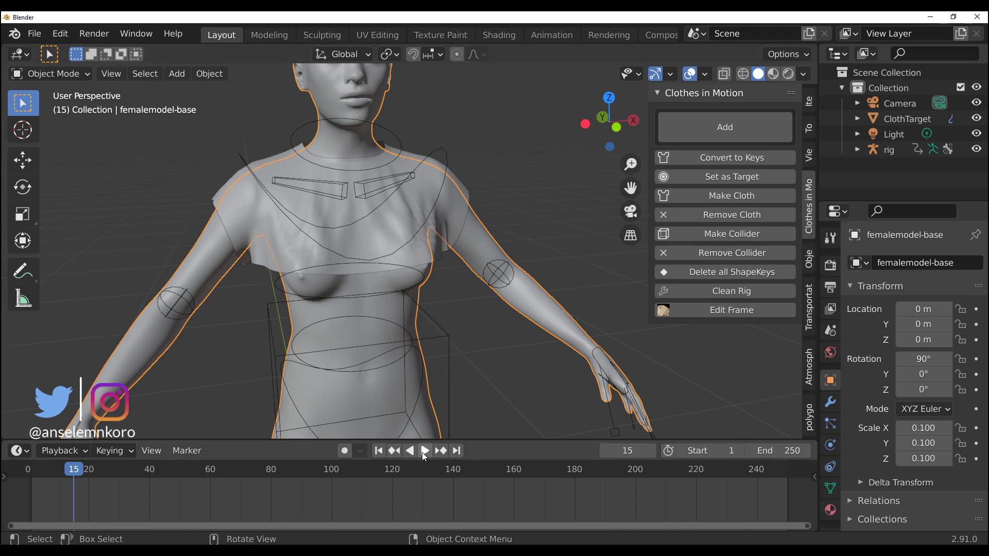
left_click(378, 451)
- Select the top, enter Edit Mode with edge selection and select the chain of edges along its lower hem
left_click(287, 251)
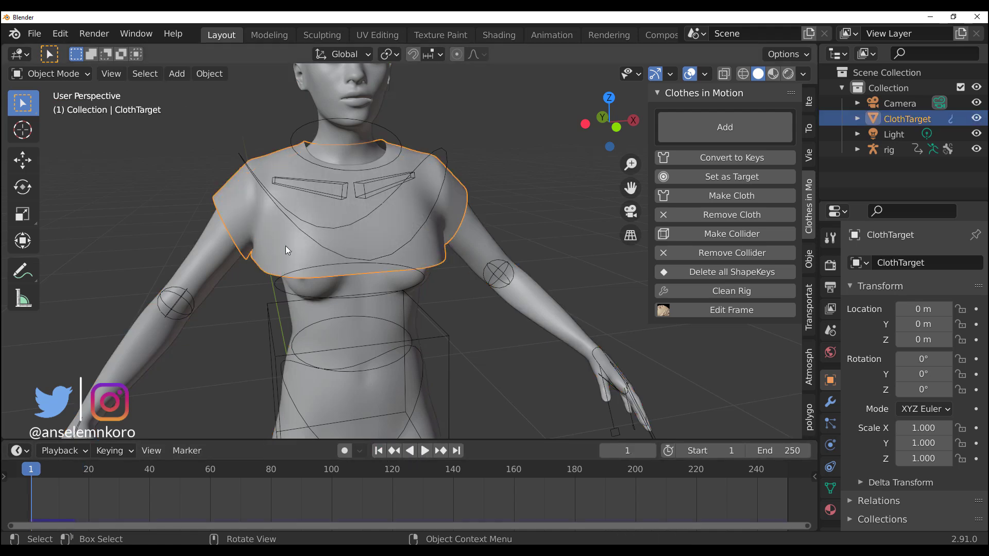
key("Tab")
scroll(177, 210, "up", 5)
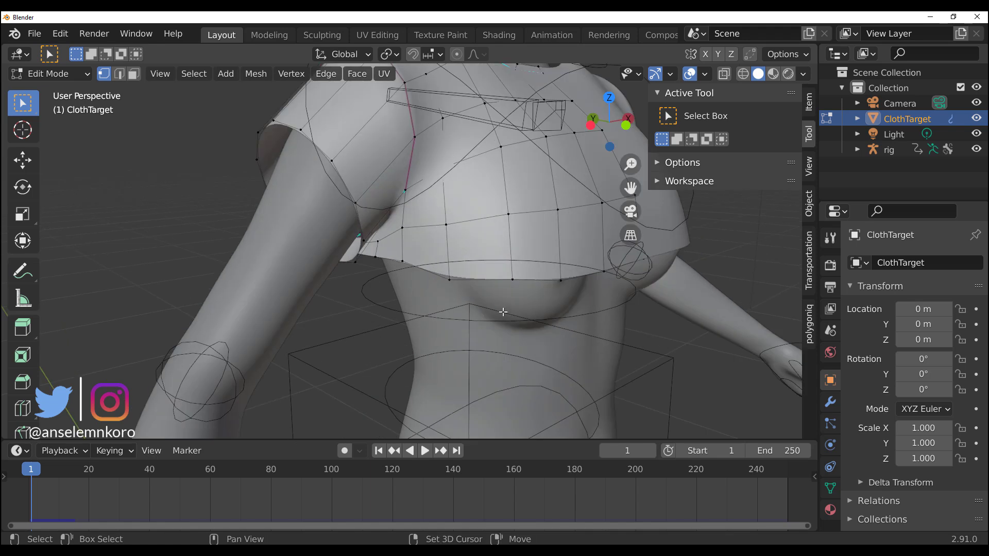
key("2")
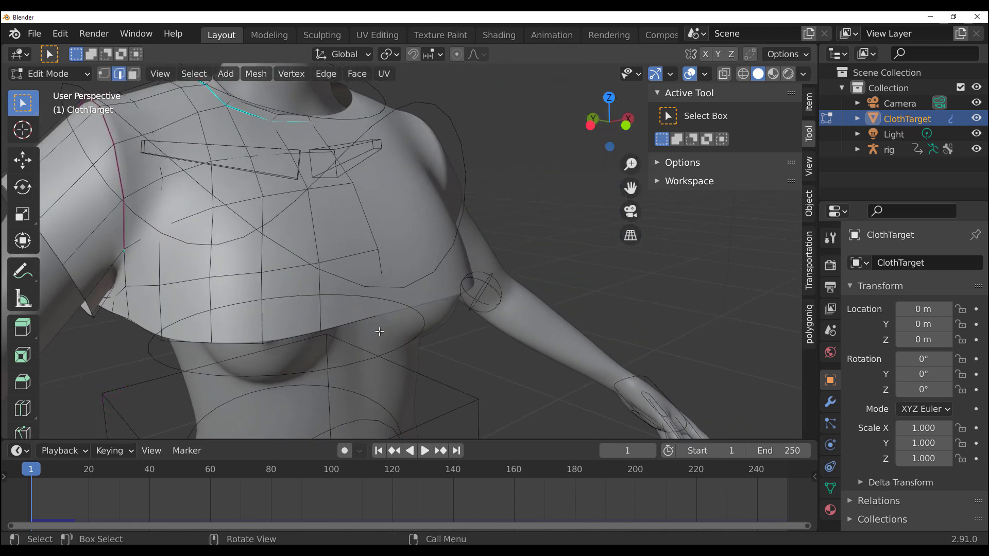
middle_click_drag(362, 319, 313, 323)
left_click(286, 309, "ctrl")
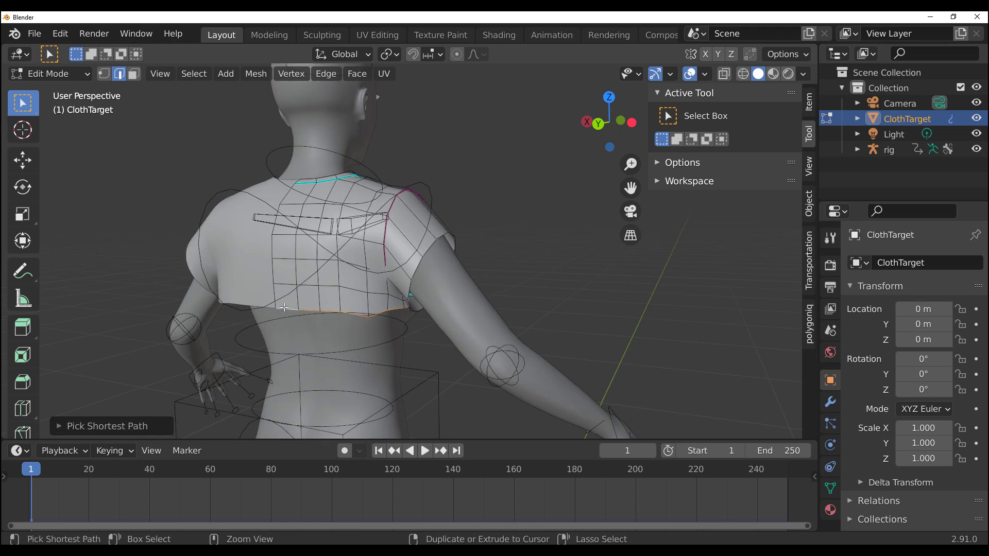
- Lengthen the top by moving the selected hem edges straight down to hip level with the Move tool
scroll(286, 309, "down", 2)
left_click(22, 160)
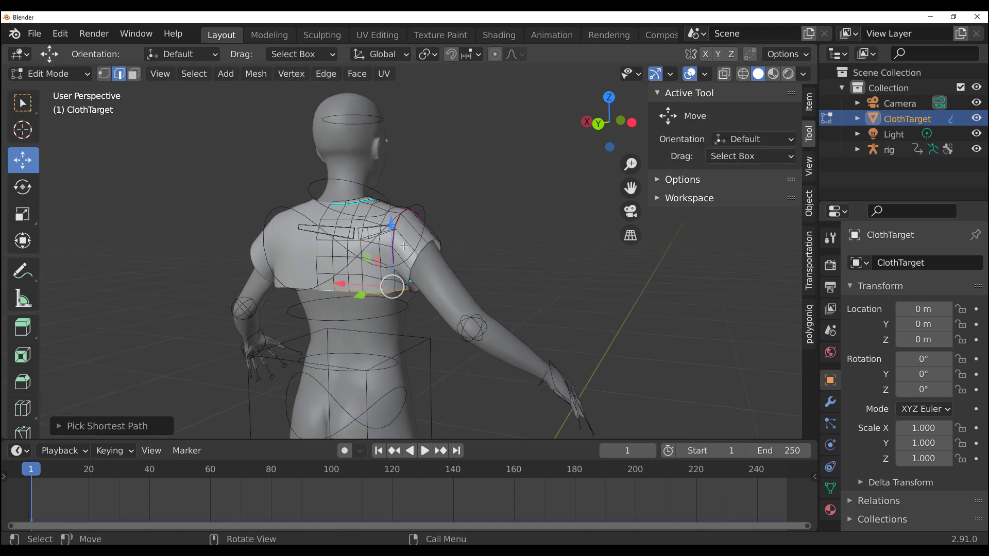
left_click_drag(395, 234, 395, 360)
middle_click_drag(396, 361, 294, 301)
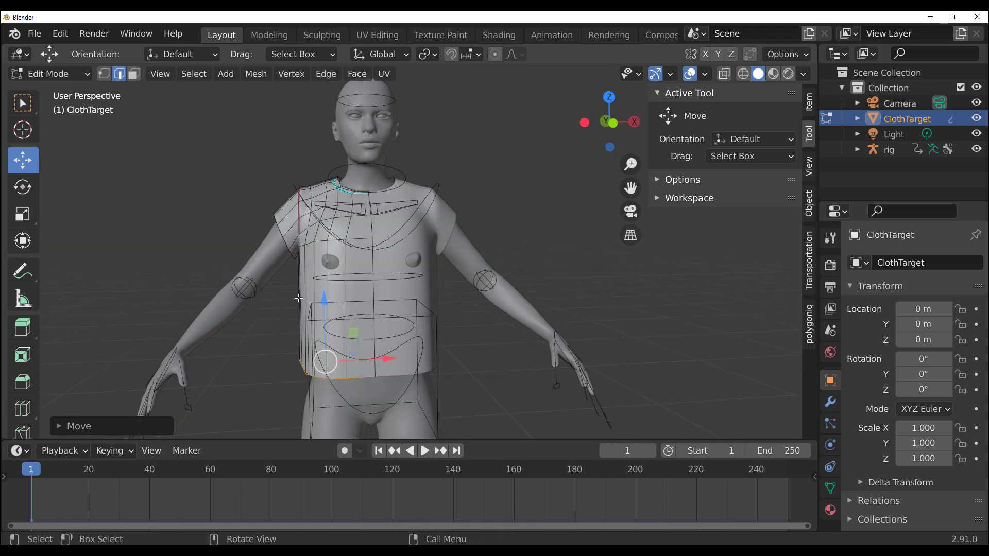
- Select the ring of vertical edges in the top's stretched lower part and subdivide it twice
left_click(300, 300, "ctrl+alt")
right_click(284, 318)
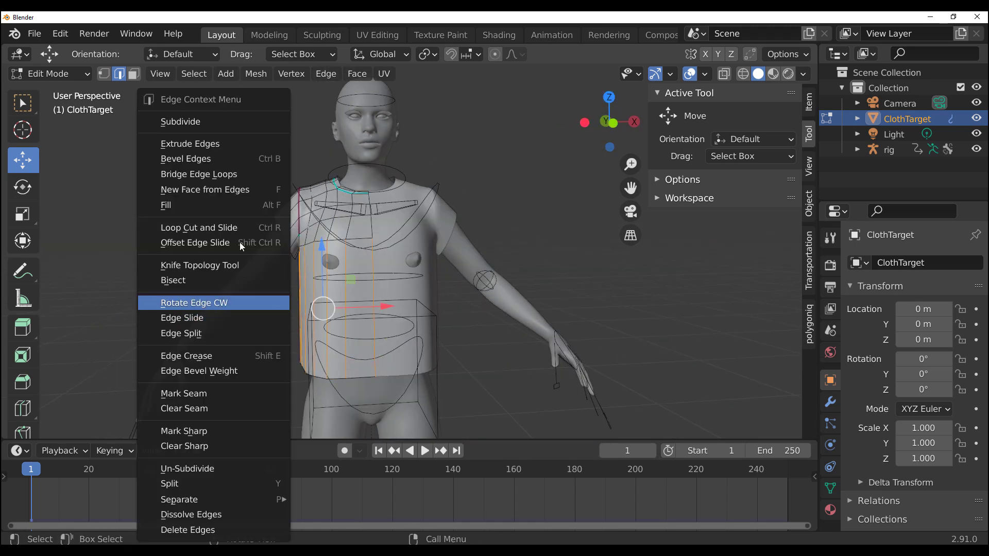
left_click(194, 126)
right_click(260, 295)
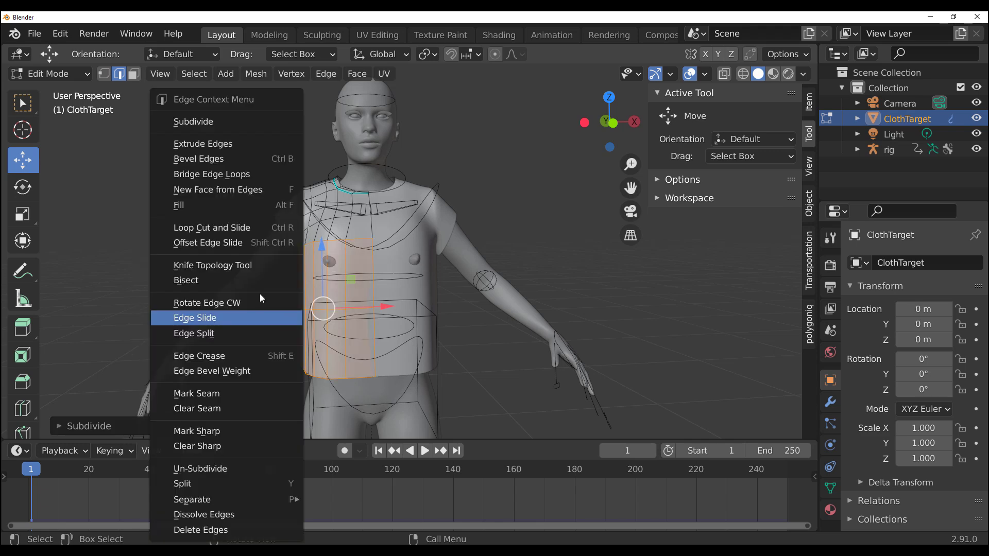
left_click(208, 122)
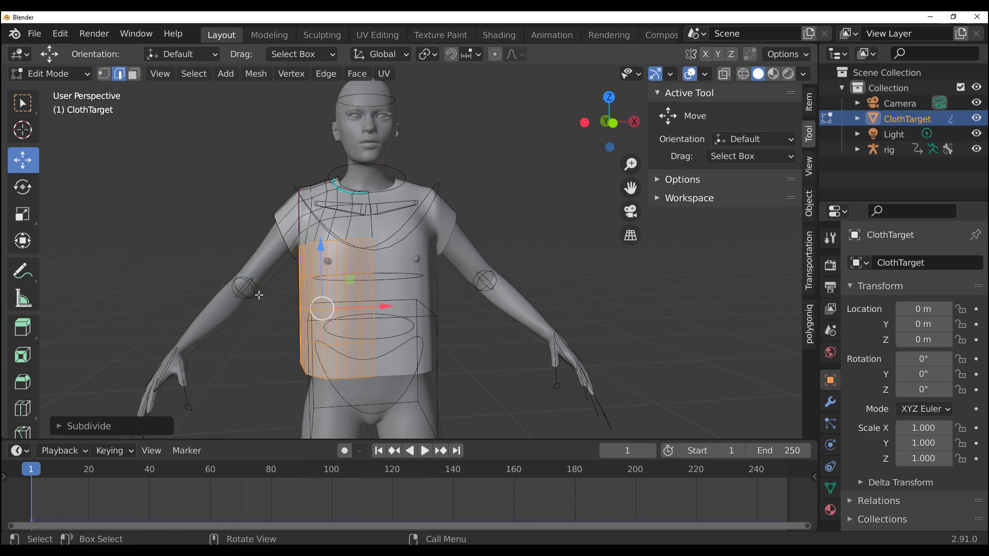
- Return to Object Mode, play the cloth simulation of the lengthened top and view the drape from the side
key("Tab")
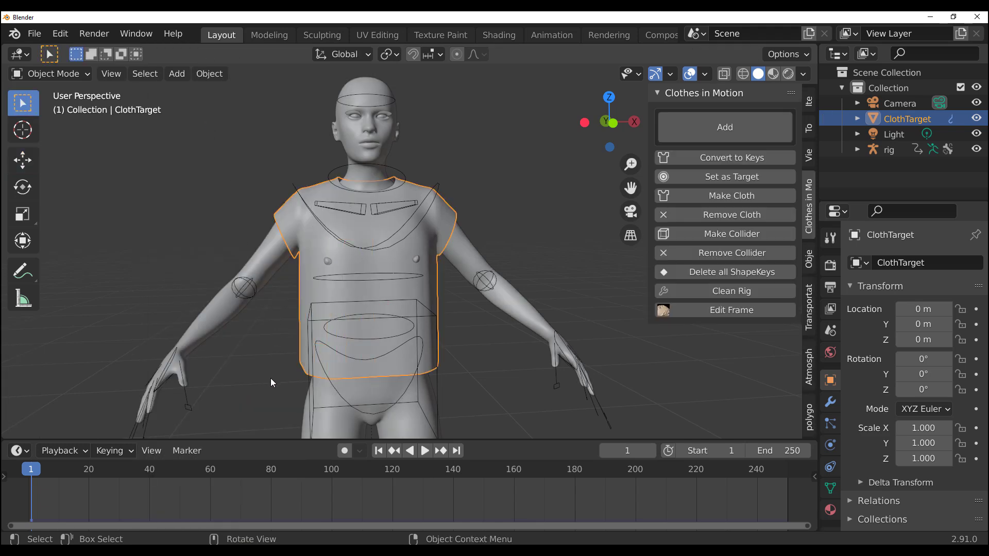
left_click(424, 451)
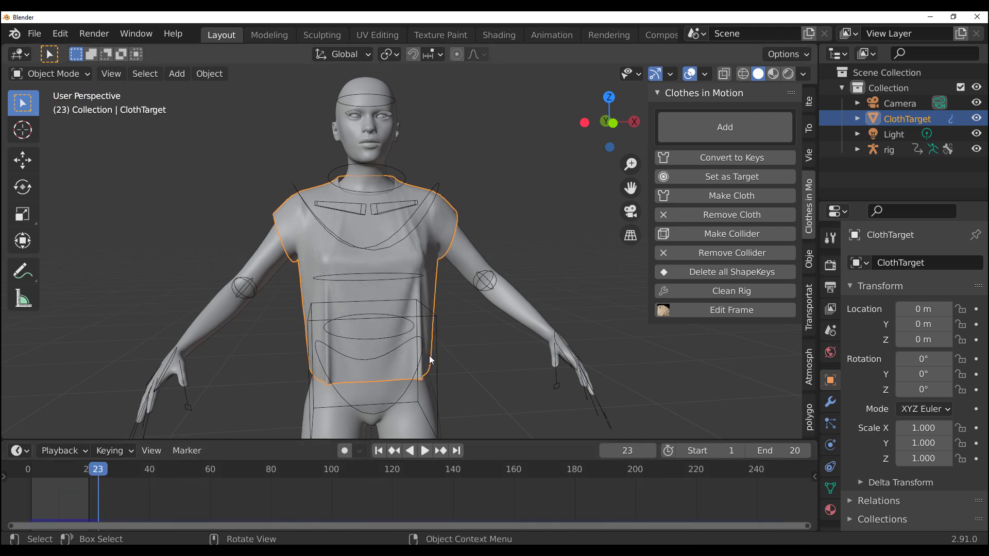
middle_click_drag(431, 359, 369, 358)
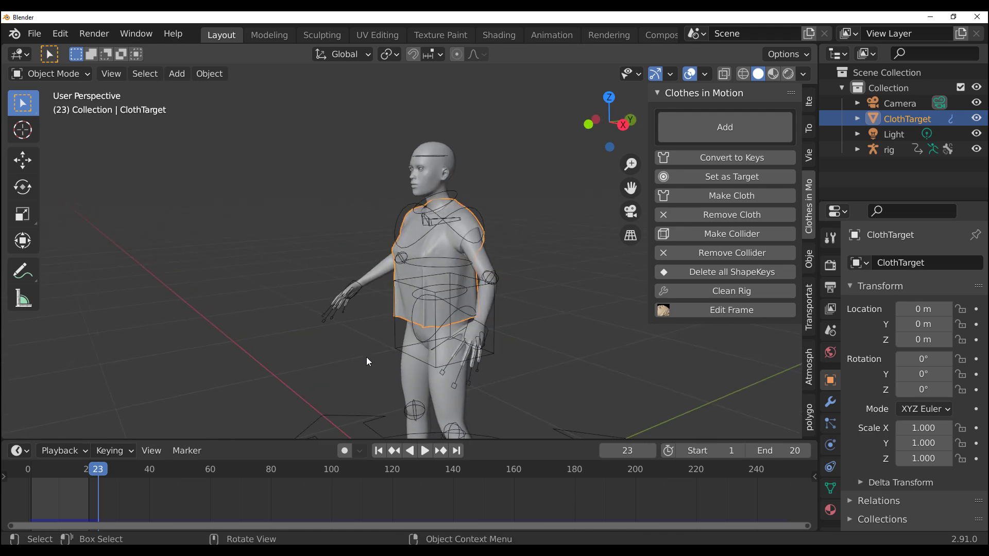
- Browse the assets that can be added, previewing Shorts1 among the Bases and viewing the list of asset types
left_click(729, 132)
left_click(726, 253)
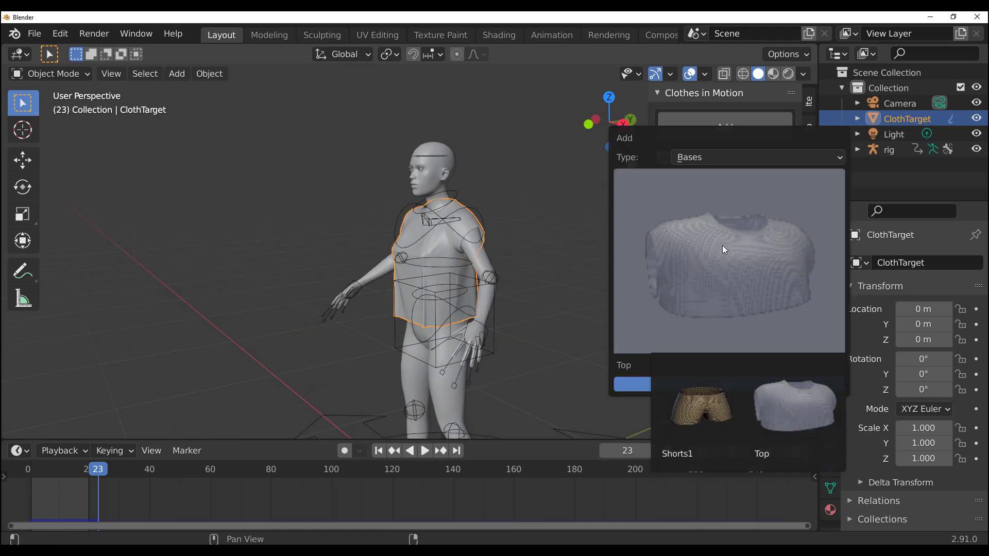
left_click(711, 382)
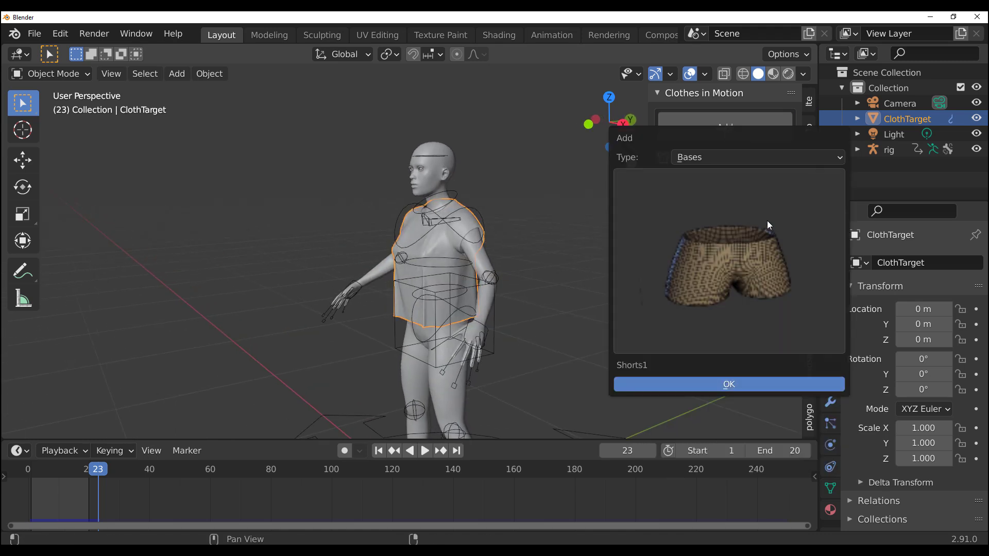
left_click(727, 127)
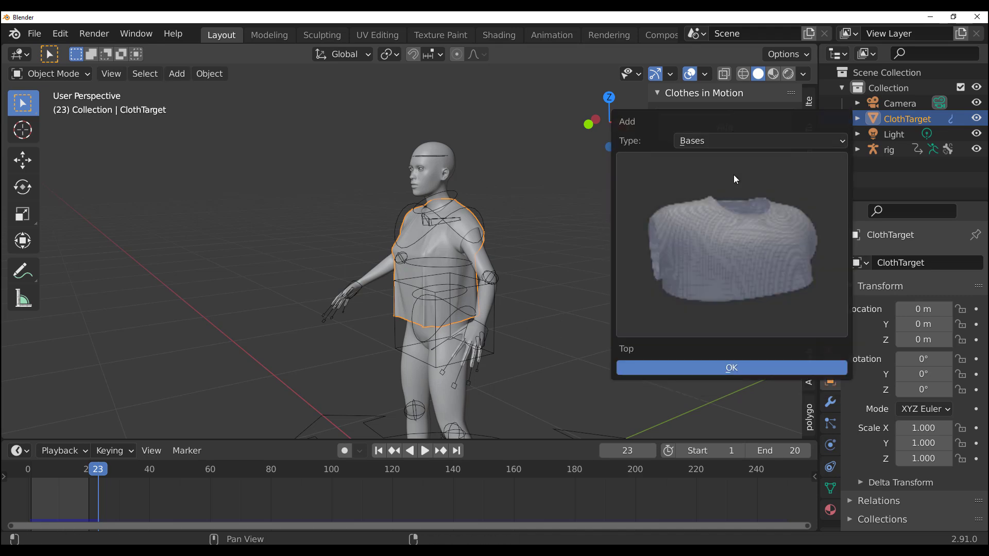
left_click(721, 146)
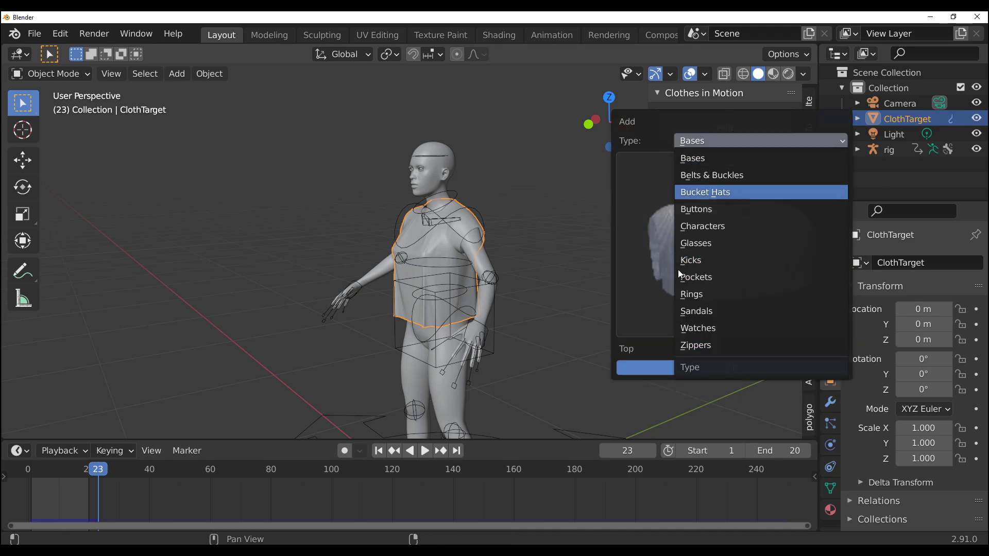
- Close the asset selection without adding anything and inspect the draped top up close from the front
middle_click_drag(532, 368, 572, 307)
scroll(572, 307, "up", 4)
middle_click_drag(446, 313, 365, 290)
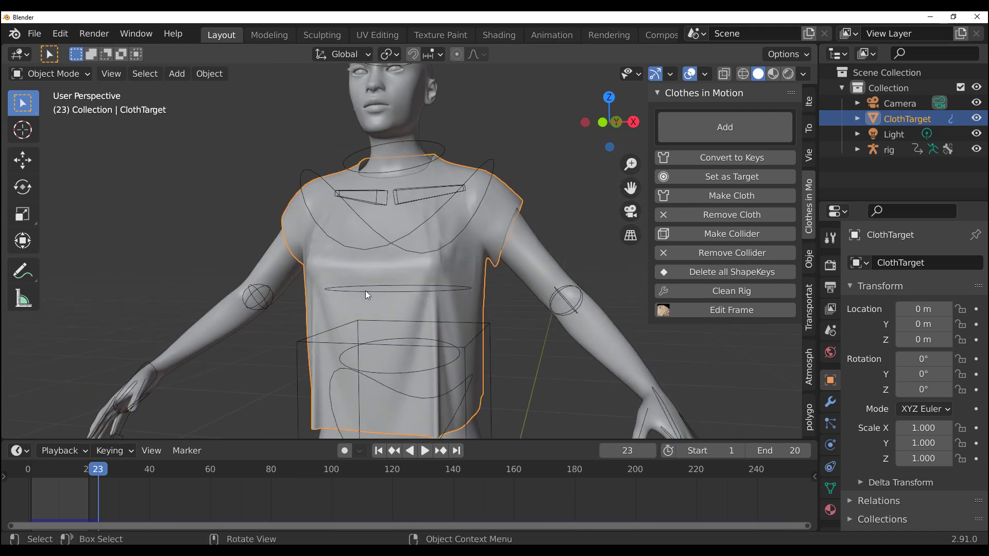
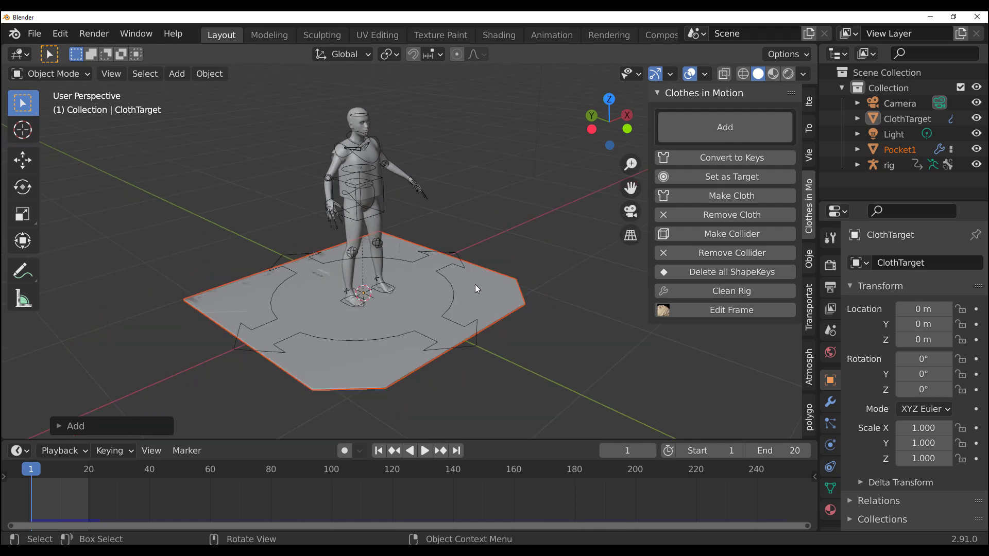
- Scale the pocket down to a small patch and move it up in front of the character's chest
key("s")
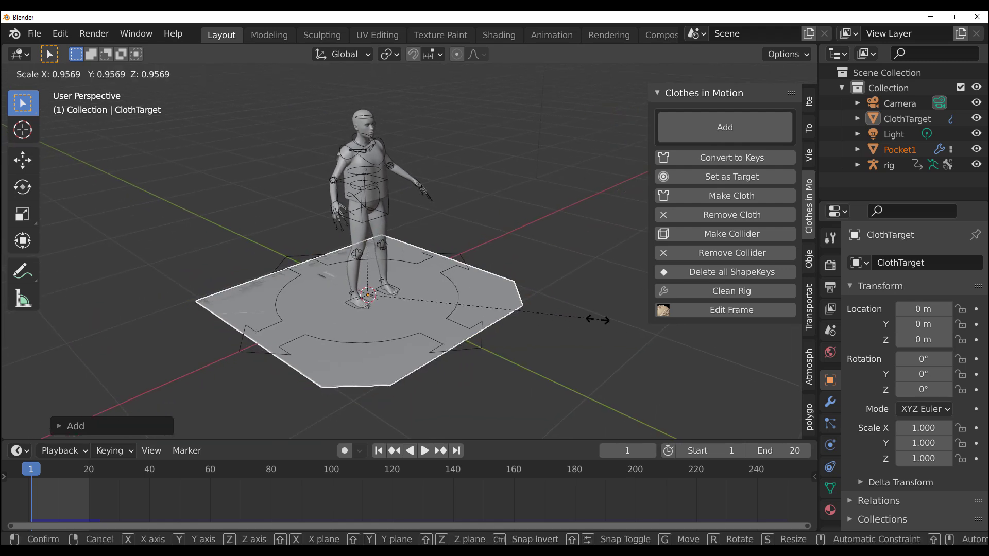
left_click(432, 303)
left_click(23, 160)
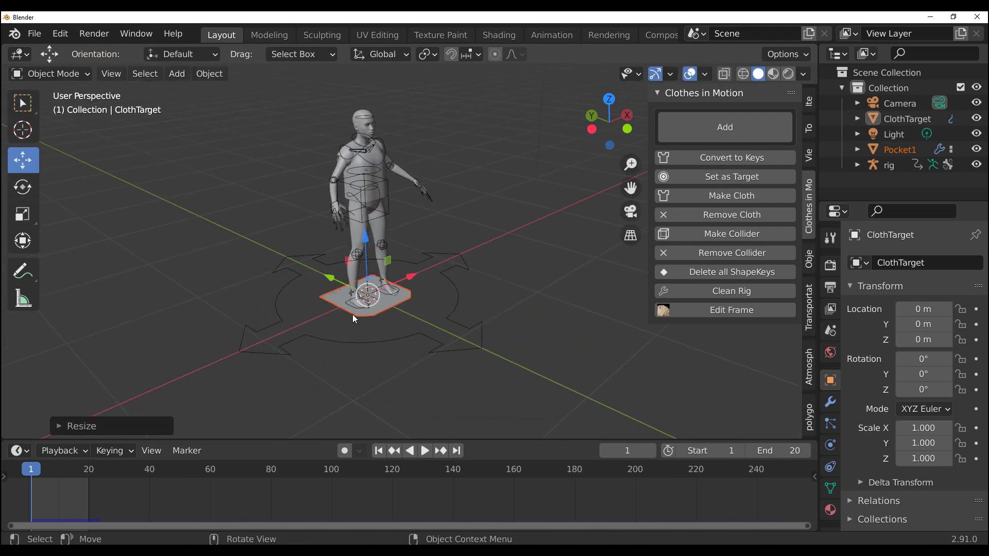
left_click_drag(329, 277, 425, 192)
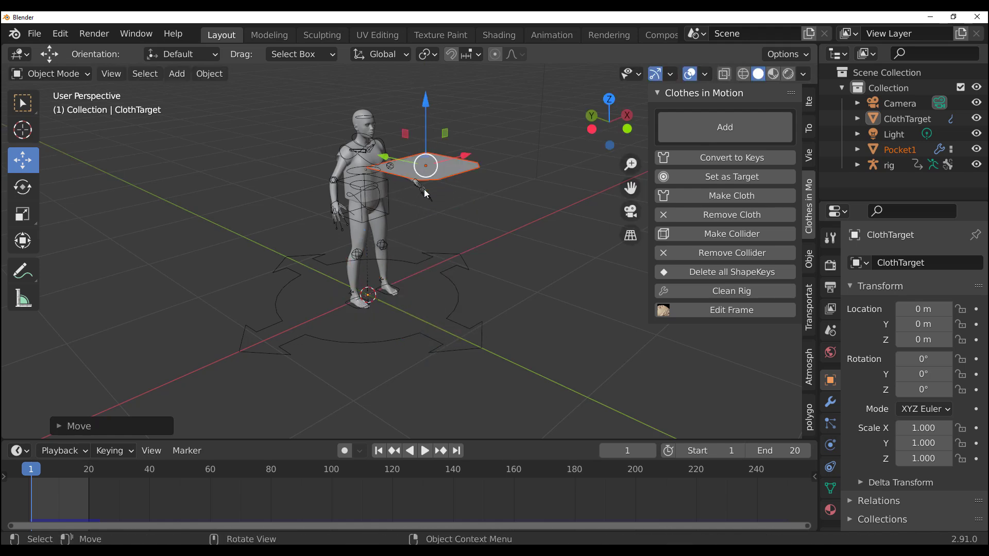
- Rotate the pocket upright so it faces the character's torso and scale it again to fit
left_click(23, 186)
left_click_drag(470, 124, 468, 210)
key("s")
left_click(453, 191)
- Move the pocket against the front of the top's chest area and shrink it further
left_click(22, 160)
middle_click_drag(329, 288, 402, 309)
left_click_drag(381, 293, 288, 294)
key("s")
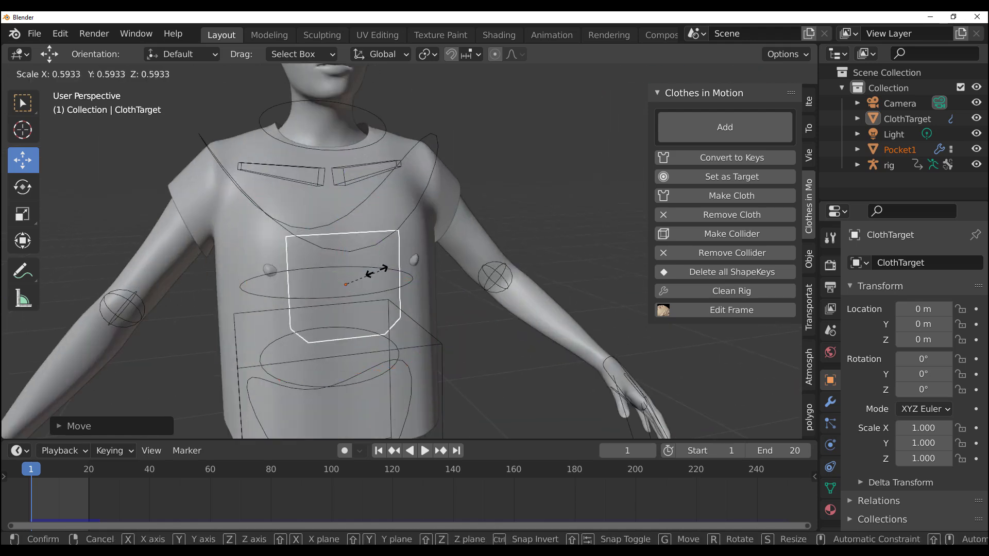
middle_click_drag(376, 289, 412, 309)
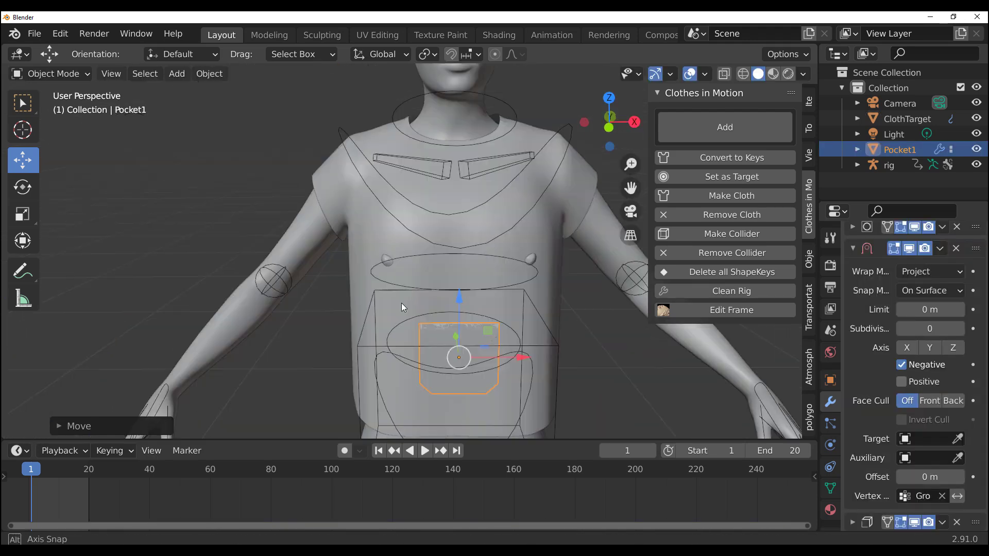
- Scale the pocket once more and place it over the lower front of the top, toward the character's left side
scroll(412, 309, "up", 4)
key("s")
left_click(479, 337)
middle_click_drag(479, 338, 592, 335)
left_click_drag(232, 313, 210, 316)
middle_click_drag(388, 306, 360, 323)
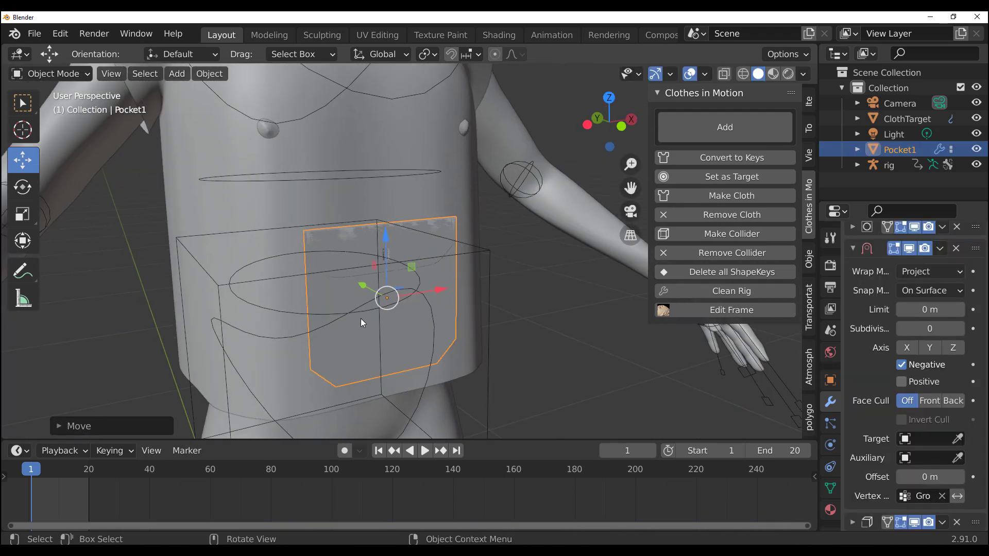
- Set ClothTarget as the target of the pocket's Shrinkwrap modifier, sampling the top directly from the model
left_click(829, 238)
scroll(346, 361, "up", 2)
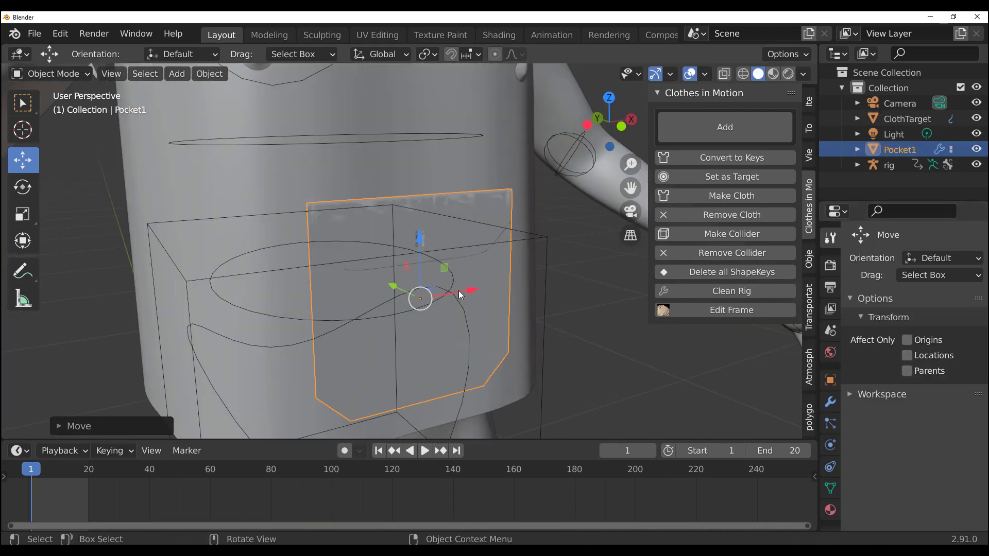
left_click(829, 404)
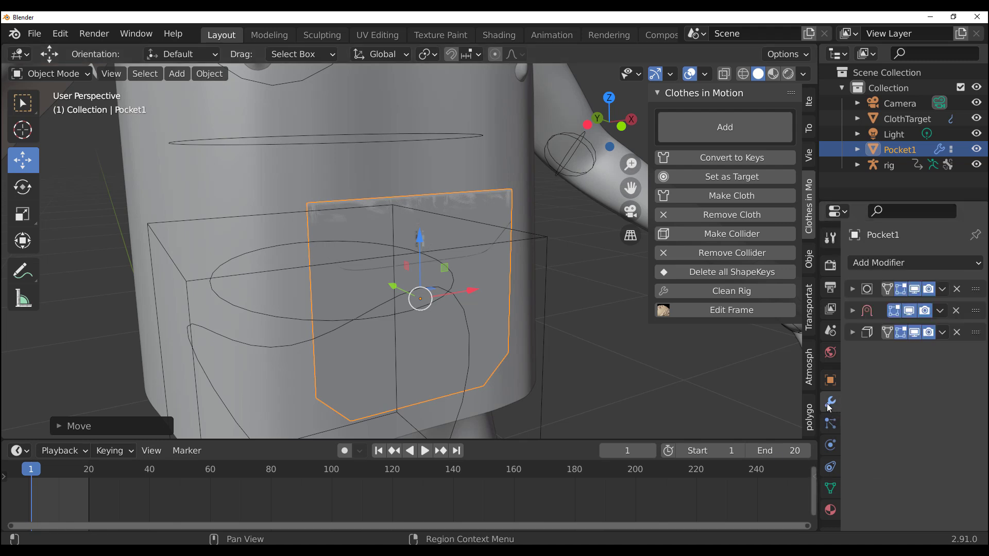
left_click(853, 310)
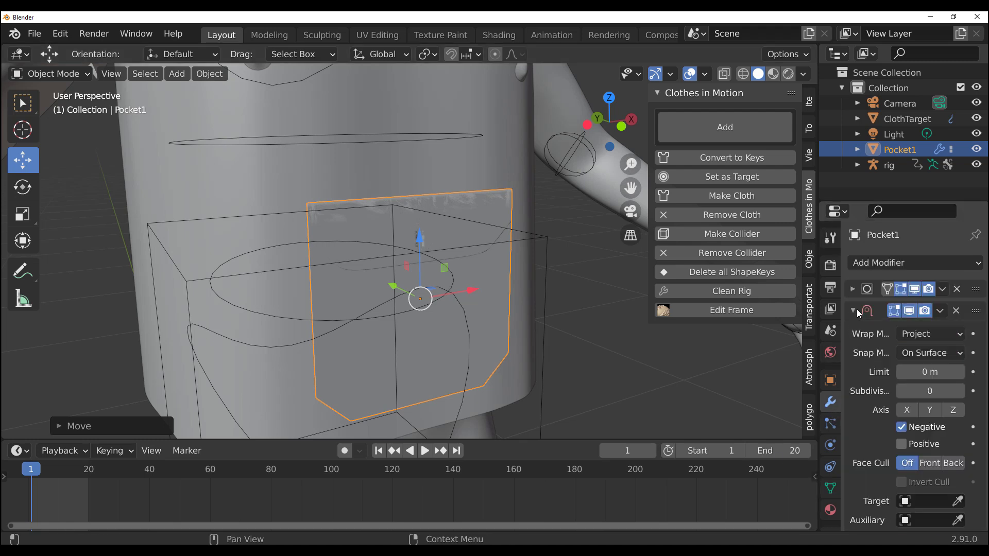
scroll(871, 460, "down", 3)
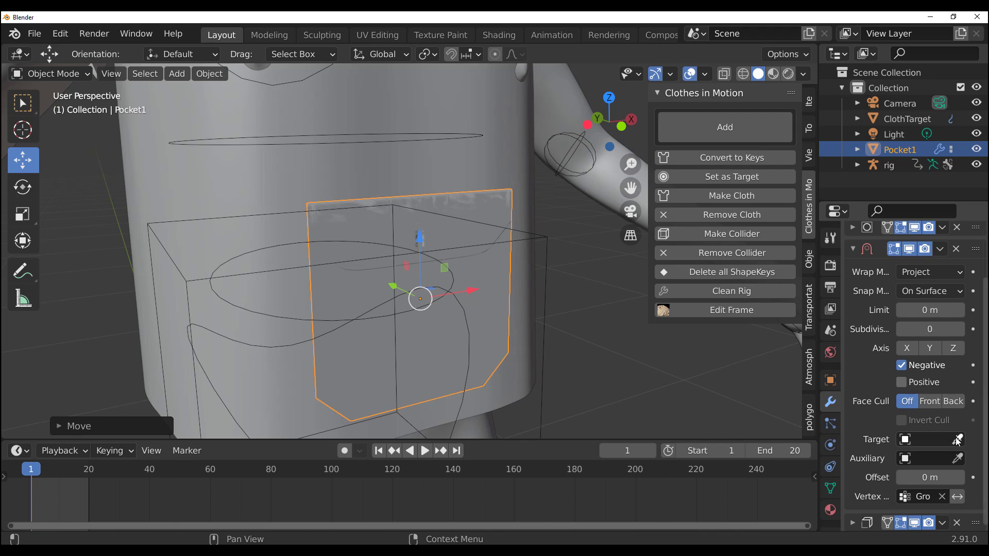
left_click(270, 370)
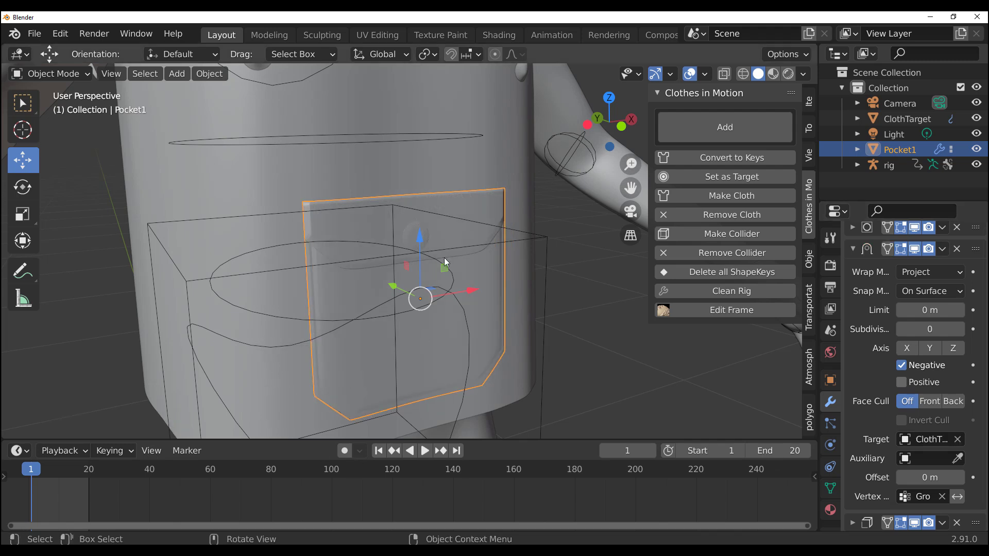
- Pull the pocket slightly away from the body along the Y axis, checking its fit from the side
scroll(376, 310, "down", 4)
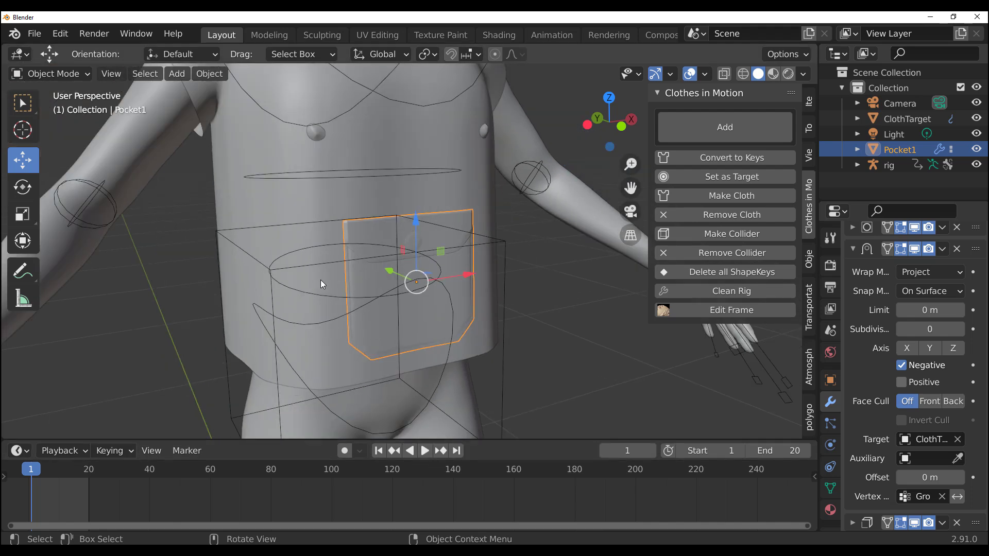
mouse_move(303, 309)
middle_mouse_down()
mouse_move(413, 332)
mouse_move(369, 307)
mouse_move(292, 296)
middle_mouse_up()
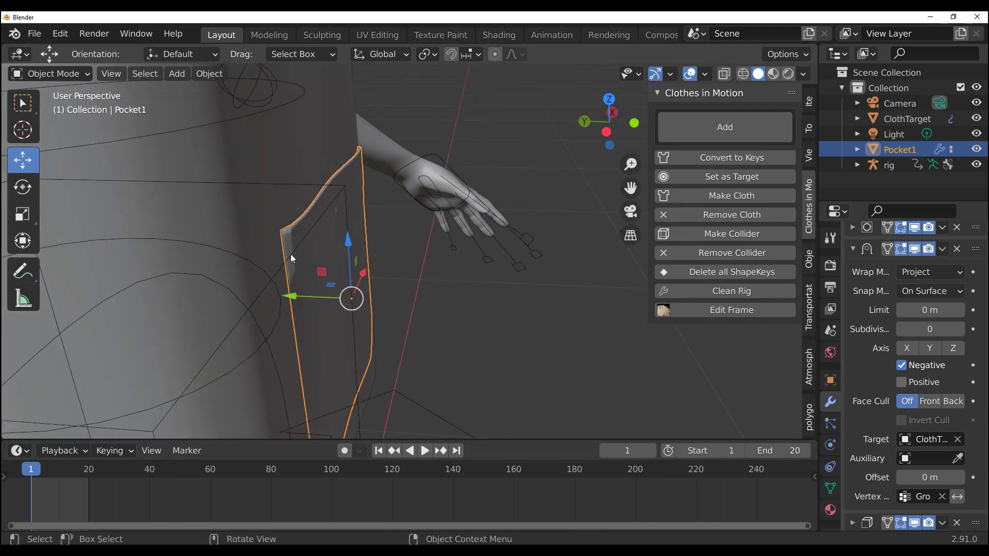
left_click_drag(291, 297, 356, 316)
scroll(412, 317, "down", 3)
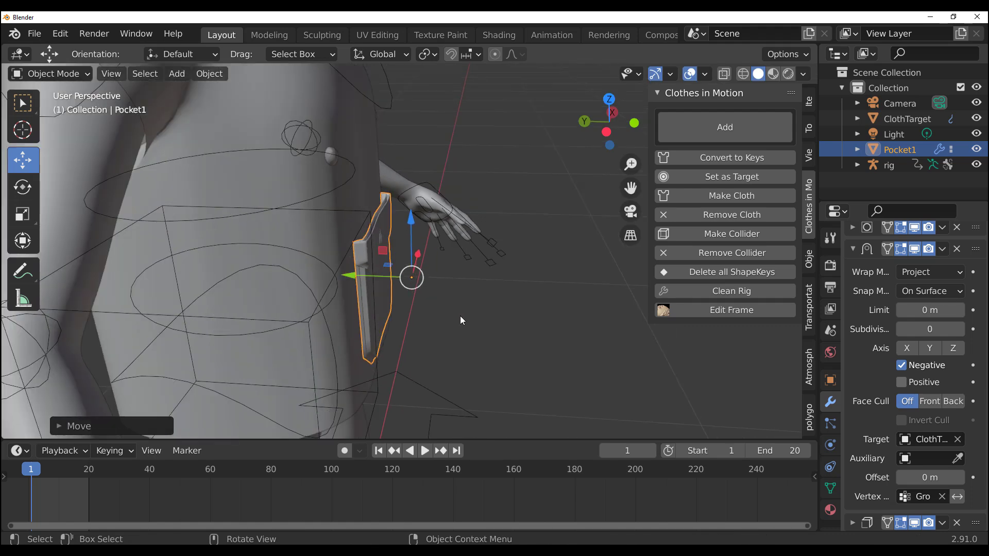
- Play the cloth simulation with the pocket attached, view it from the front and side, and return to the first frame
middle_click_drag(460, 316, 257, 308)
scroll(341, 320, "down", 3)
left_click_drag(422, 318, 478, 357)
middle_click_drag(458, 342, 397, 303)
left_click(425, 451)
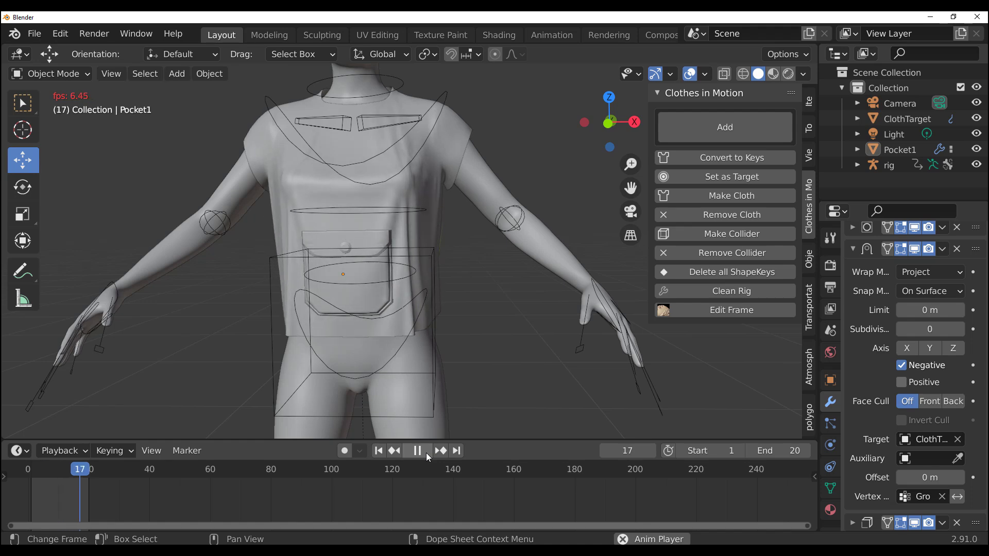
mouse_move(429, 324)
middle_mouse_down()
mouse_move(317, 335)
mouse_move(419, 322)
middle_mouse_up()
scroll(420, 322, "up", 2)
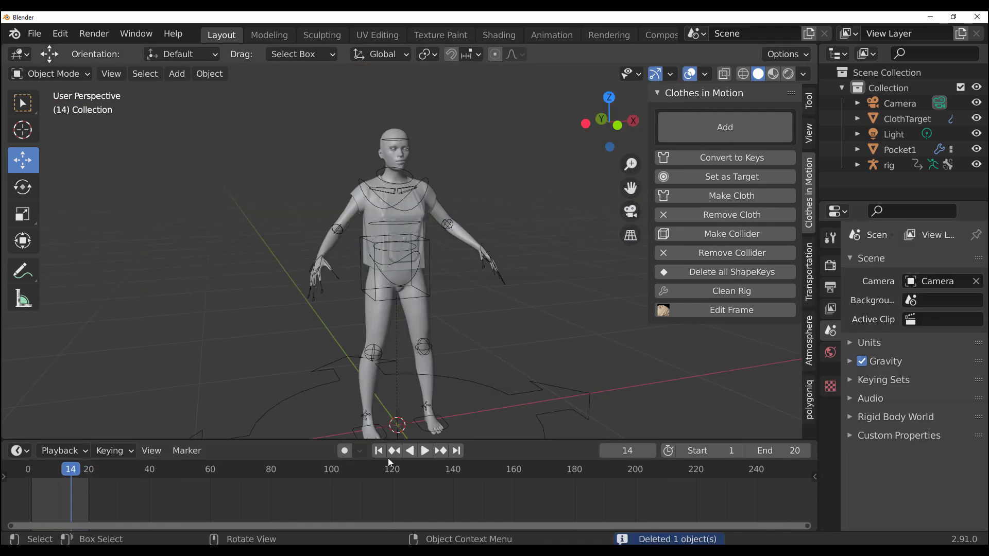
left_click(379, 451)
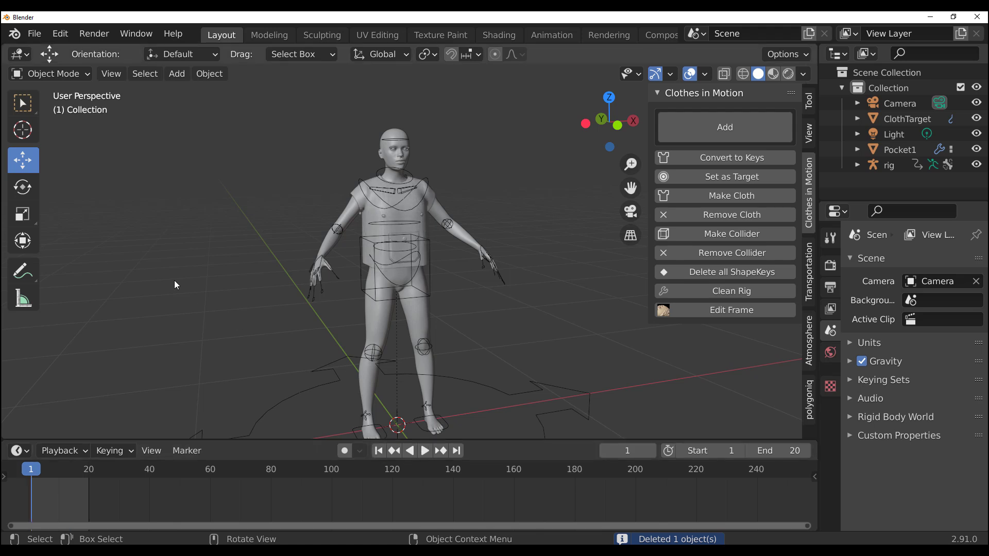
- Start a new General file for a simple cloth test
left_click(33, 35)
mouse_move(57, 52)
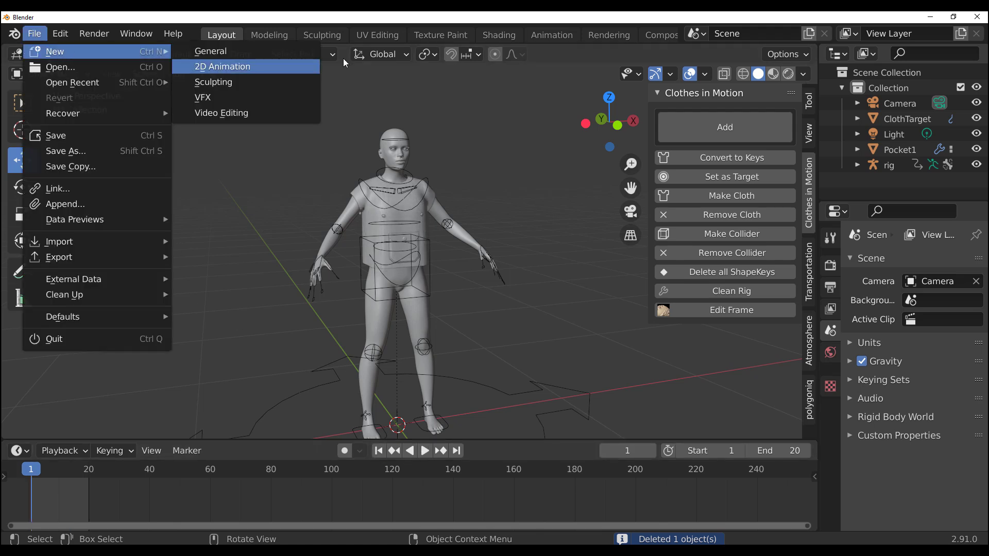
left_click(292, 51)
key("d")
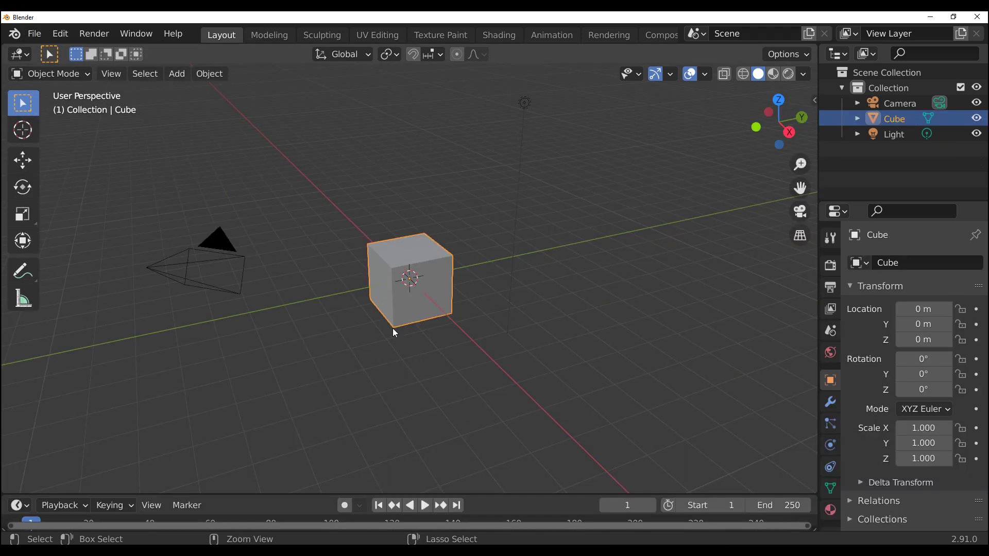
- Give the default cube a level 3 subdivision and shade it smooth so it forms a sphere
key("ctrl+3")
scroll(393, 329, "up", 8)
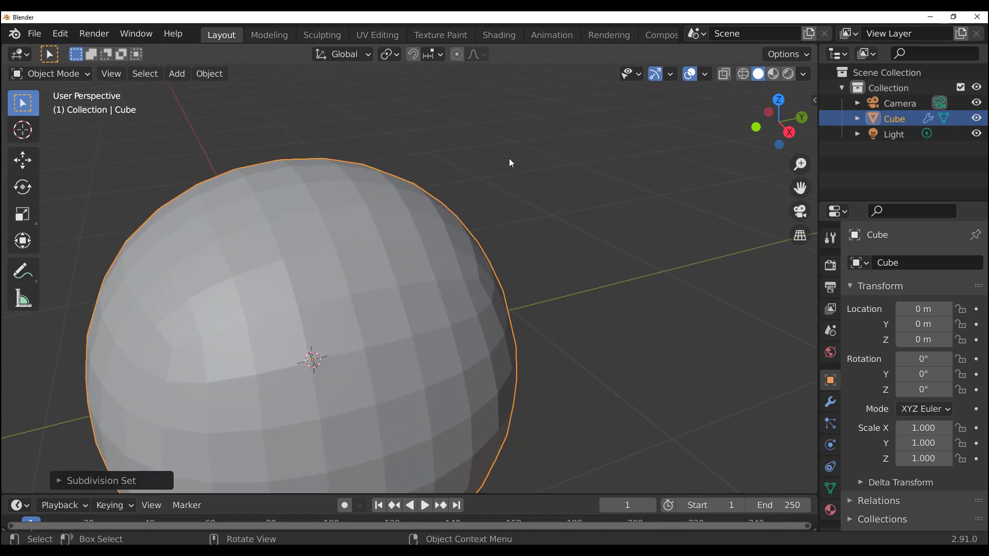
right_click(510, 163)
left_click(502, 140)
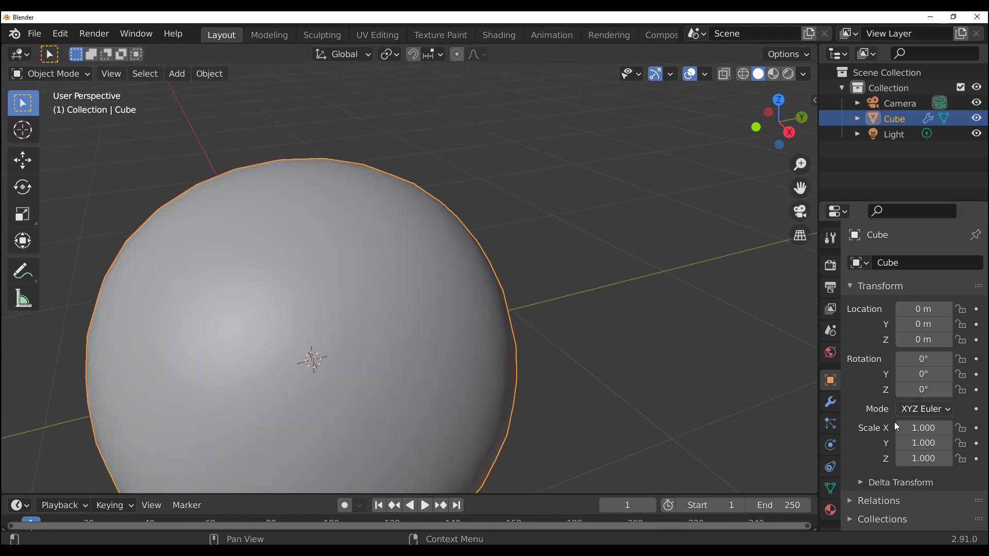
- Apply the subdivision modifier on the rounded cube
left_click(830, 403)
left_click(943, 290)
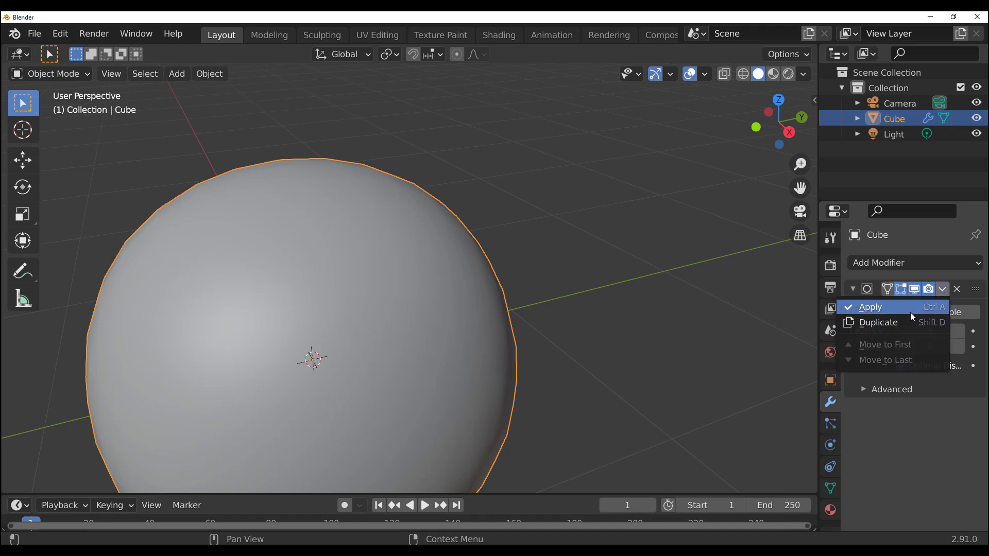
left_click(909, 308)
- Add a mesh grid, enlarge it to about 4.45 m square and raise it above the sphere
scroll(611, 322, "down", 6)
key("shift+a")
mouse_move(511, 238)
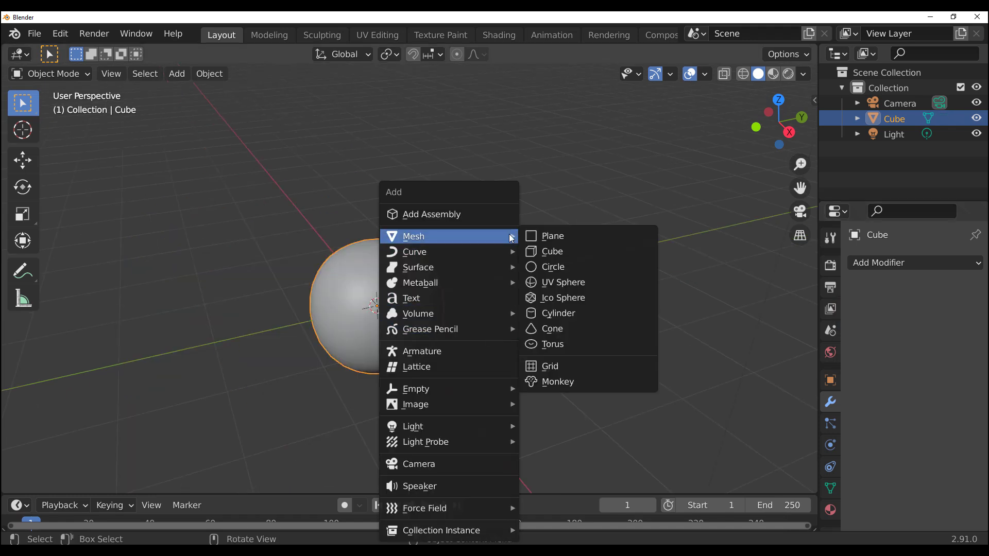
left_click(576, 368)
key("s")
left_click(540, 429)
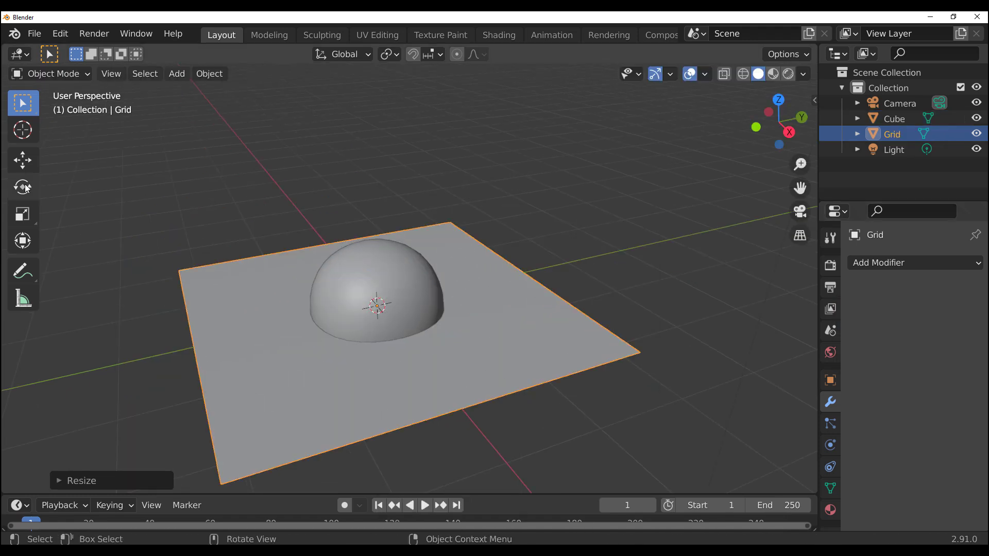
left_click(22, 160)
left_click_drag(372, 258, 370, 198)
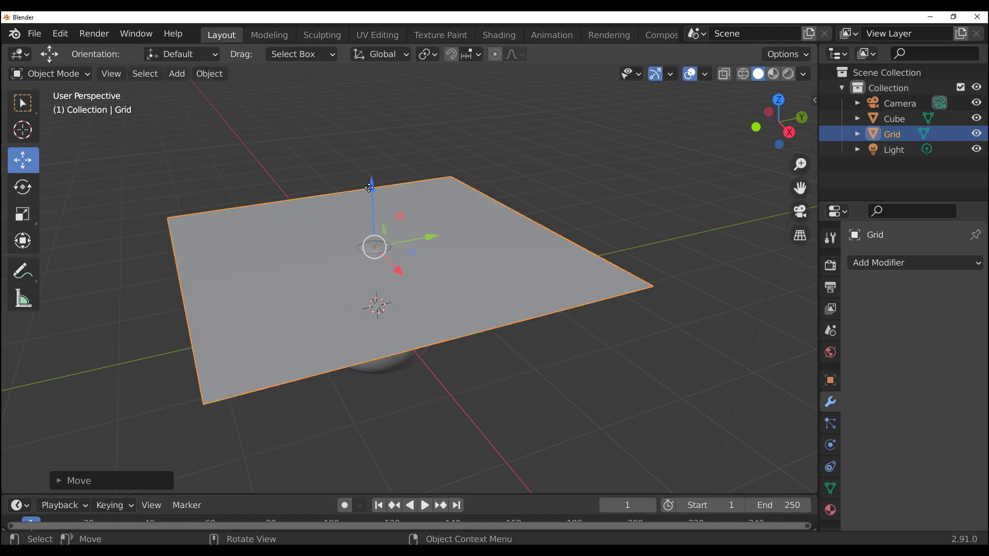
- Subdivide the whole grid mesh once and raise the grid in Object Mode to about 0.96 m on Z
key("Tab")
right_click(244, 128)
left_click(246, 128)
right_click(247, 129)
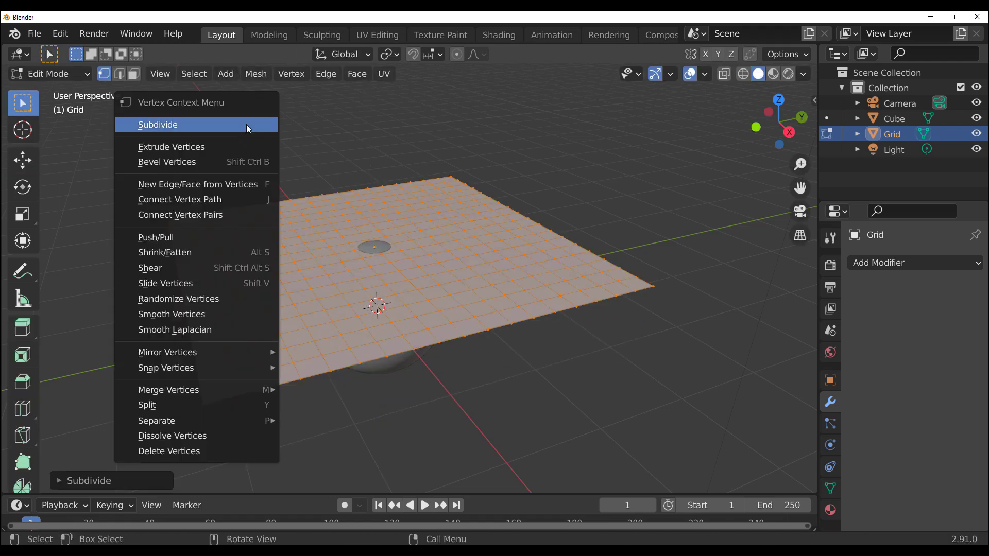
left_click(369, 135)
key("Tab")
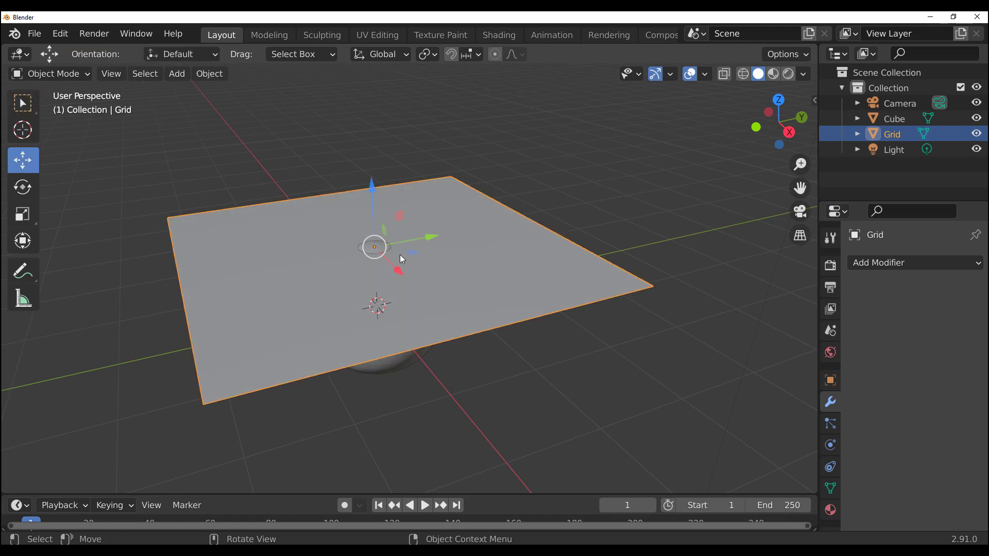
mouse_move(430, 307)
middle_mouse_down()
mouse_move(362, 281)
mouse_move(437, 295)
mouse_move(436, 314)
middle_mouse_up()
left_click_drag(371, 188, 374, 177)
- Use Clothes in Motion to make the sphere a collider and the grid a cloth
key("n")
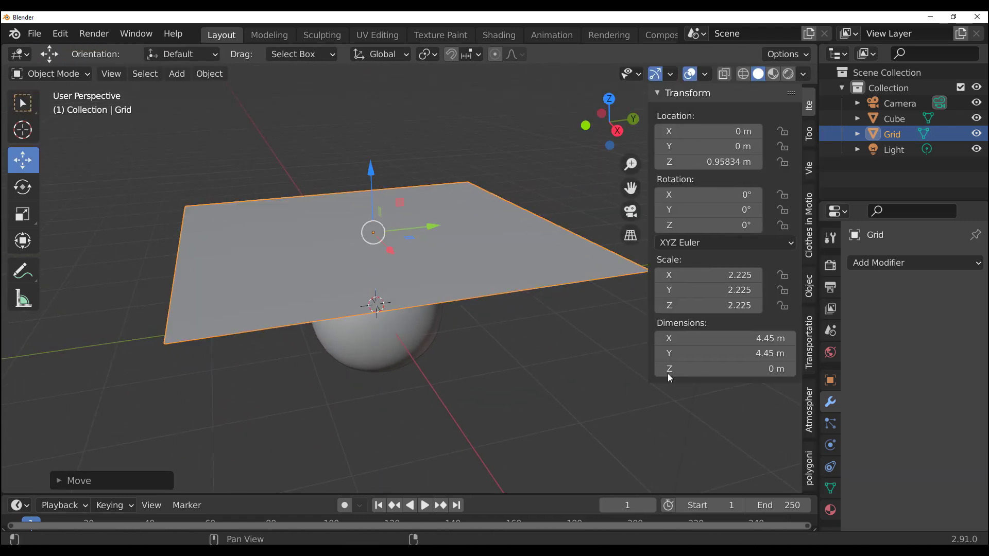
left_click(811, 228)
left_click(388, 335)
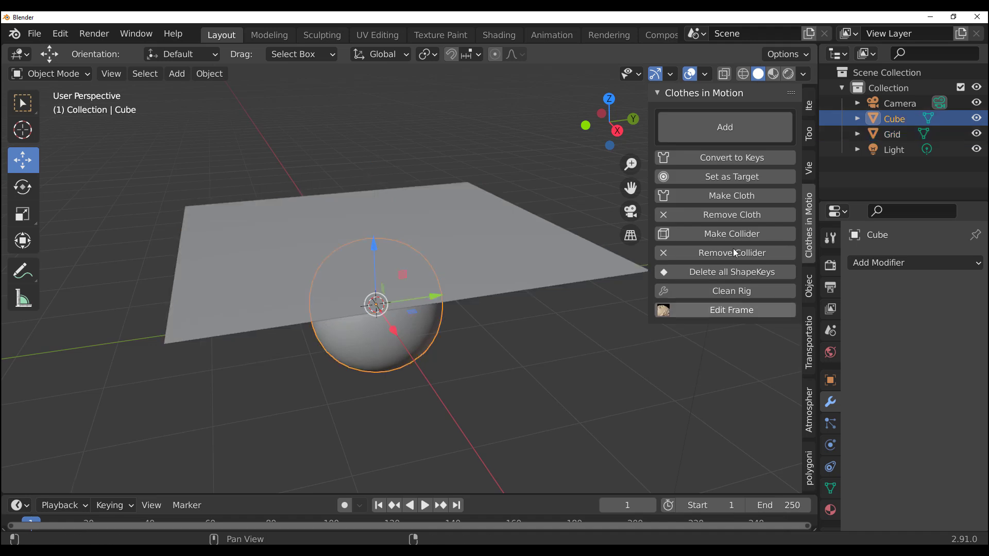
left_click(758, 236)
left_click(519, 277)
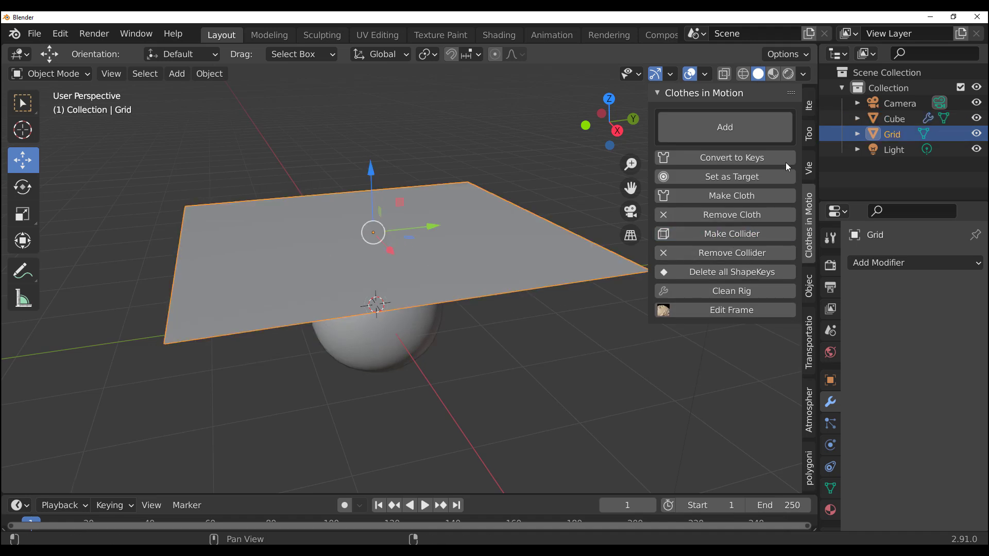
left_click(736, 201)
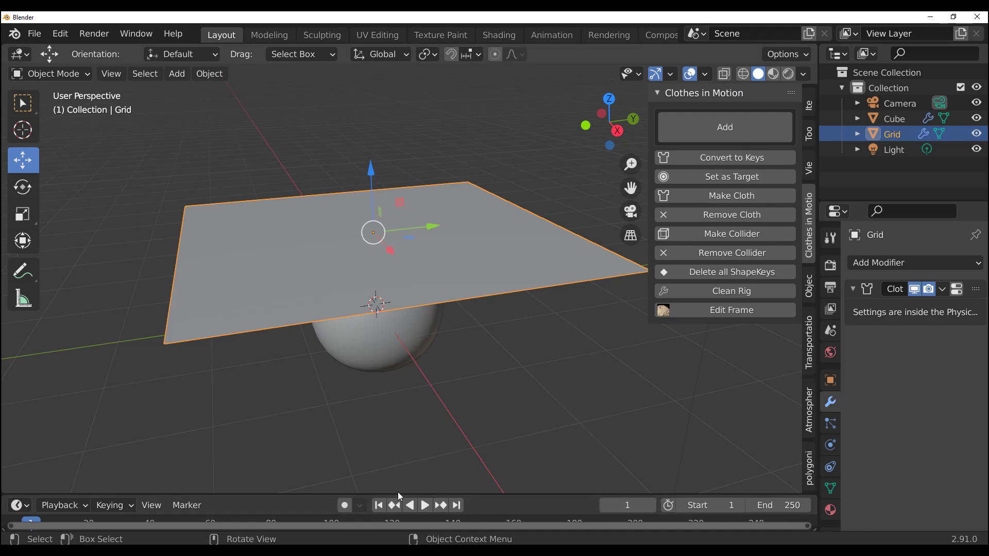
- Play the cloth simulation, pause it at frame 40 and view the grid draped over the sphere
left_click(425, 505)
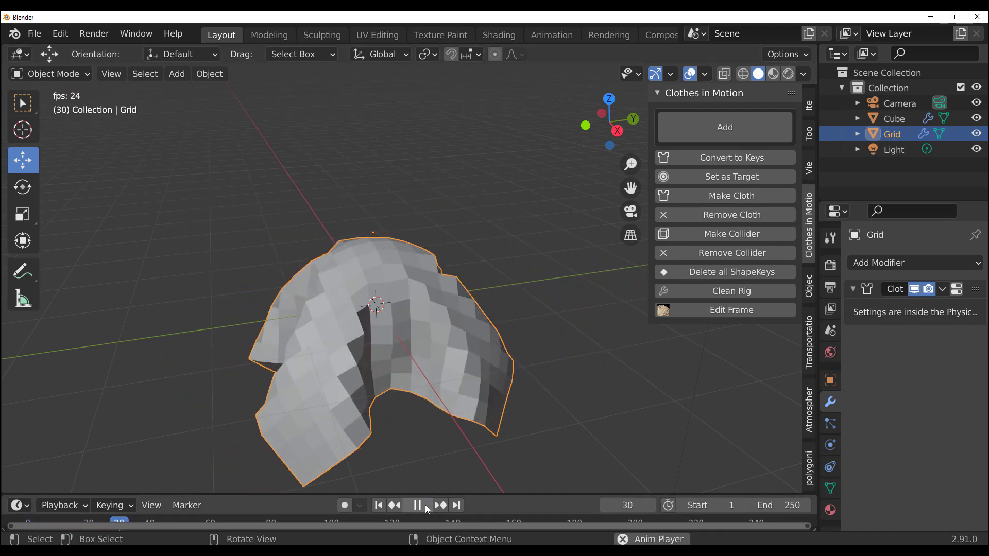
left_click(425, 505)
middle_click_drag(407, 467, 592, 303)
scroll(502, 293, "up", 4)
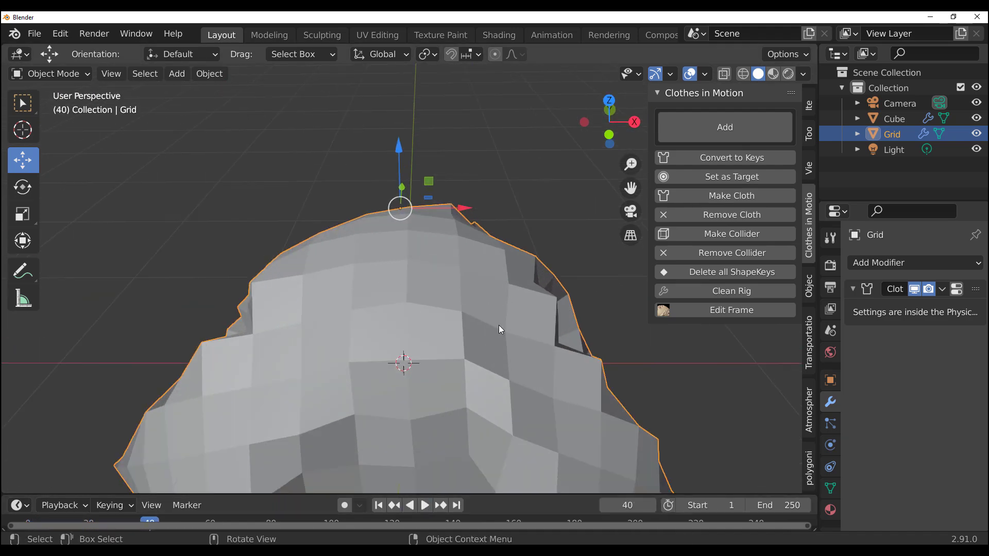
middle_click_drag(499, 326, 303, 327)
- Shade the draped grid smooth and inspect its folds from another angle and up close
right_click(481, 168)
left_click(481, 167)
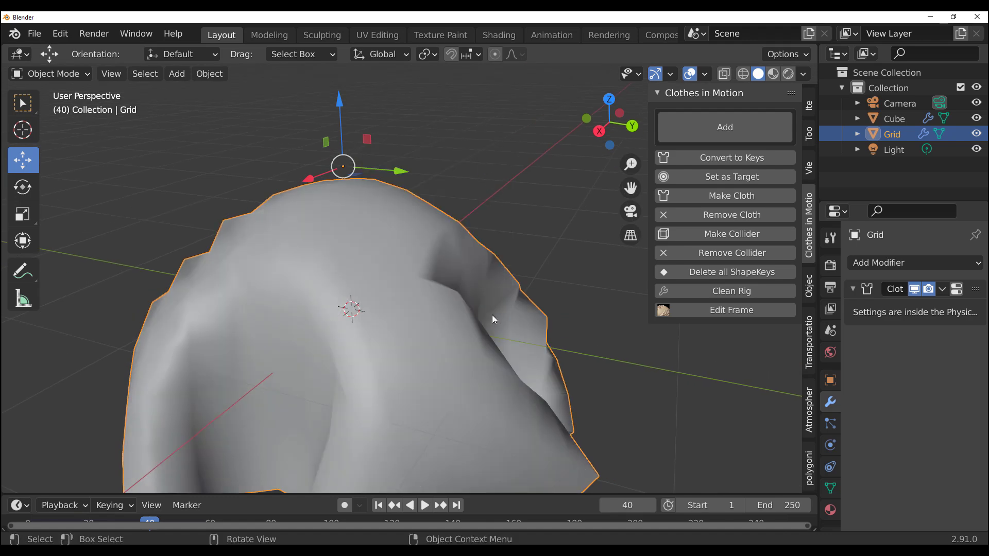
scroll(493, 314, "down", 3)
middle_click_drag(492, 315, 519, 387)
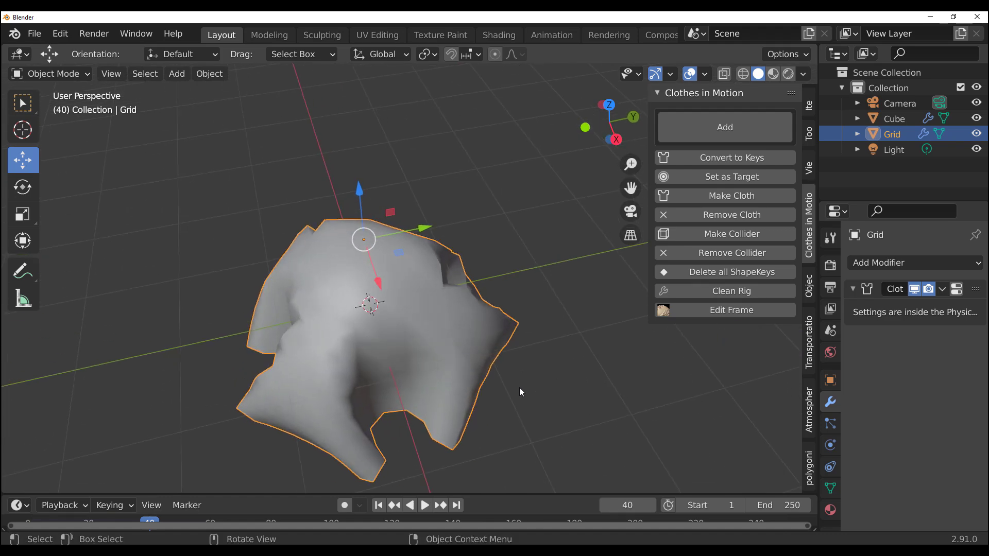
scroll(441, 354, "up", 3)
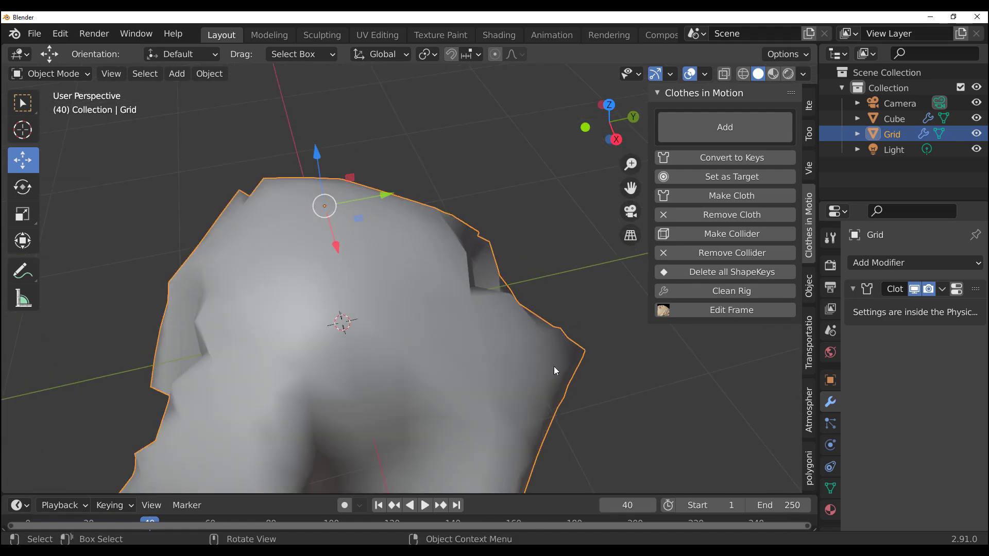
- Set the timeline's end frame to 20, enlarge the timeline and replay the cloth simulation from the start
scroll(554, 366, "down", 3)
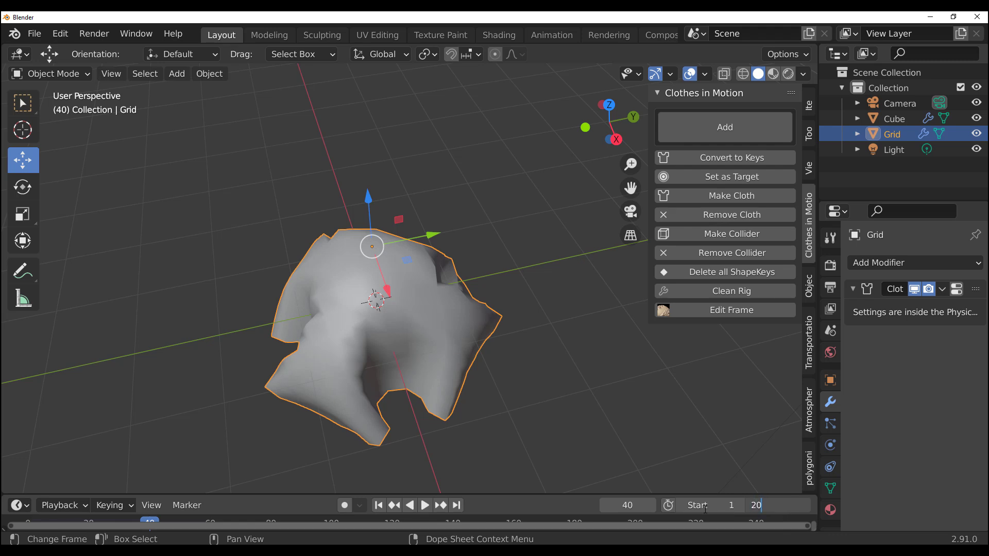
left_click_drag(256, 496, 252, 427)
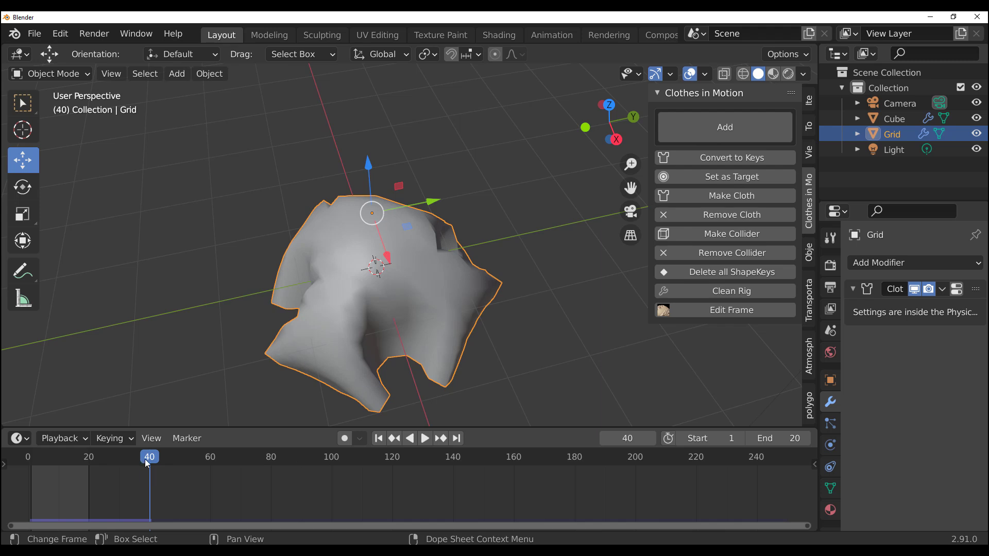
left_click_drag(147, 462, 28, 463)
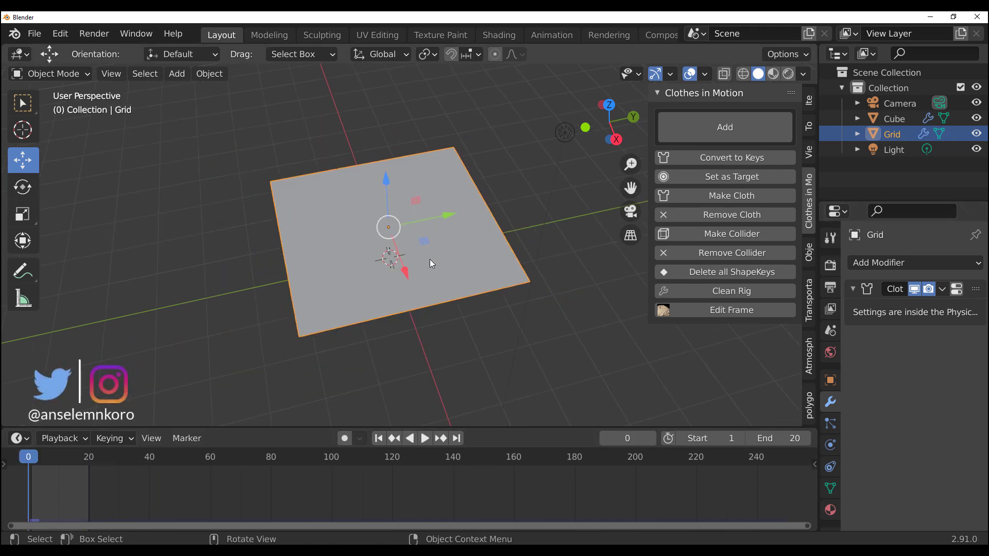
left_click(424, 440)
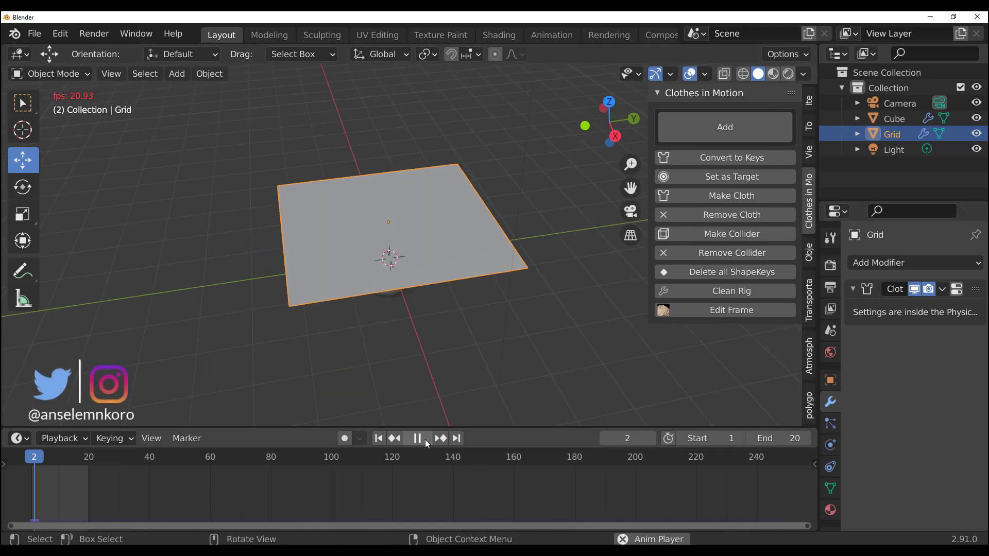
left_click(425, 440)
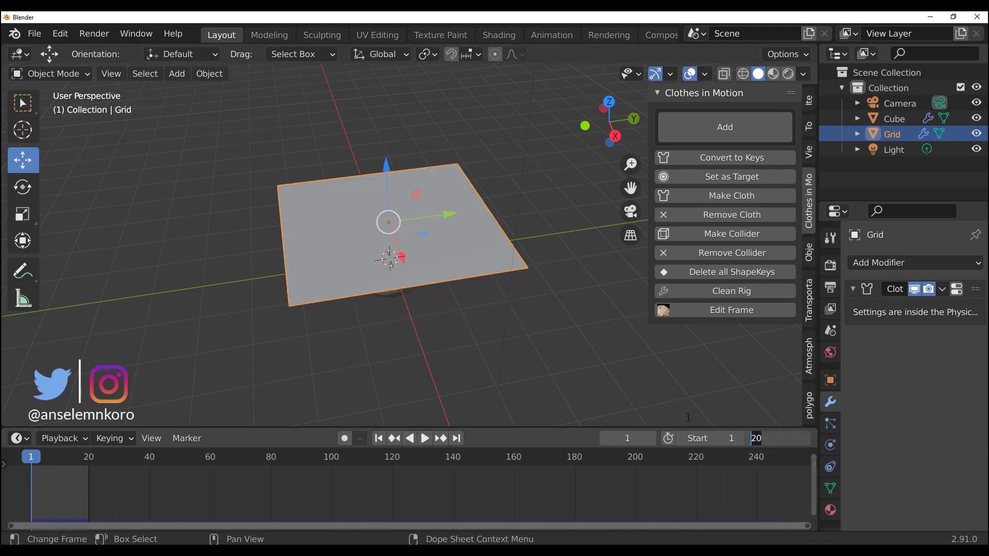
- Set the end frame to 60, play the simulation to frame 45 and examine the draped cloth up close
key("Return")
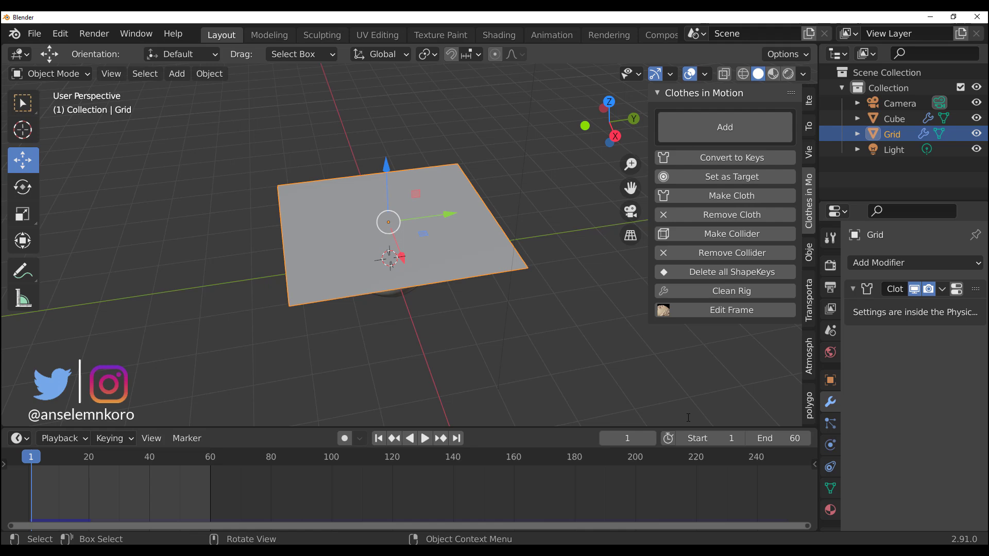
left_click(424, 439)
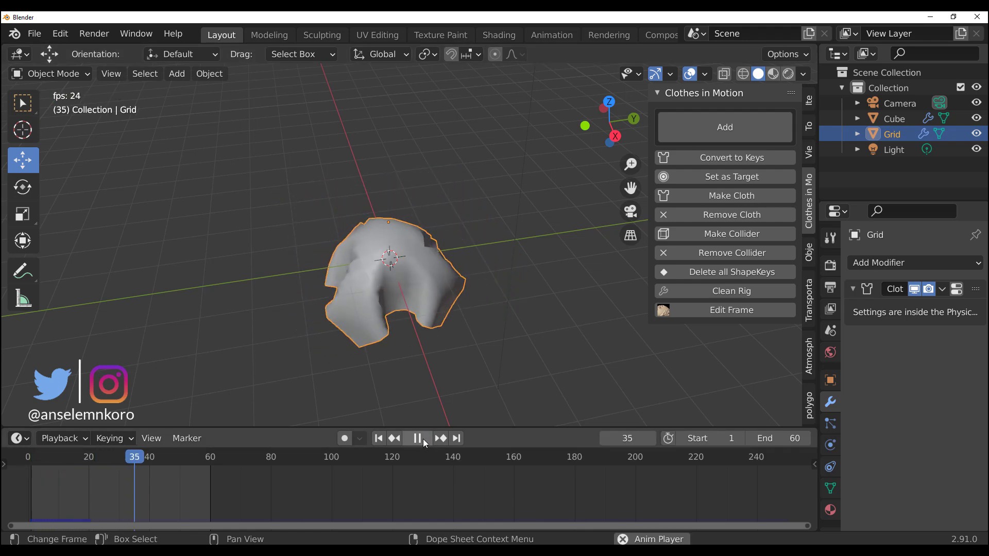
left_click(423, 439)
middle_click_drag(456, 238, 508, 259)
scroll(417, 206, "up", 5)
middle_click_drag(415, 306, 320, 264)
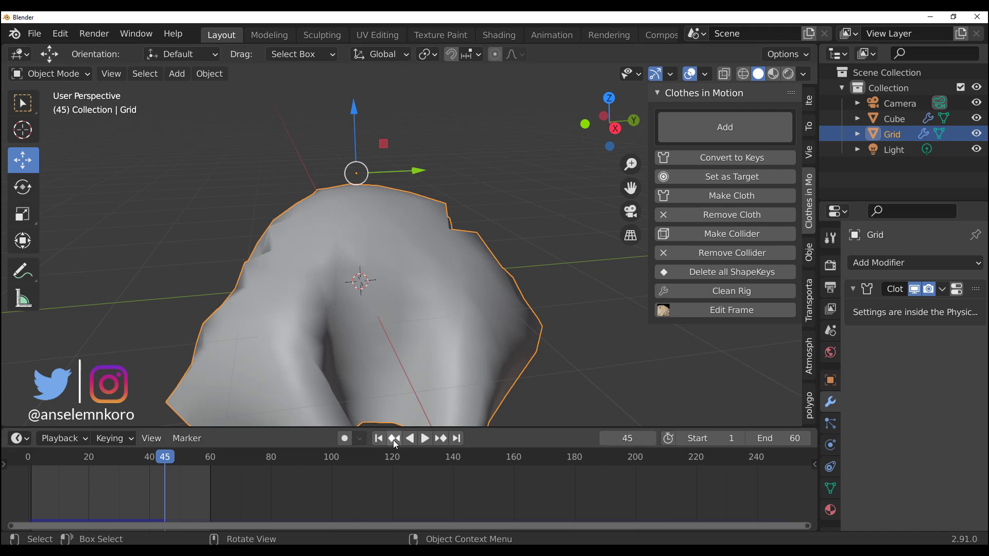
- Return to frame 1 and convert the grid's cloth simulation to shape keys with Convert to Keys
left_click(378, 439)
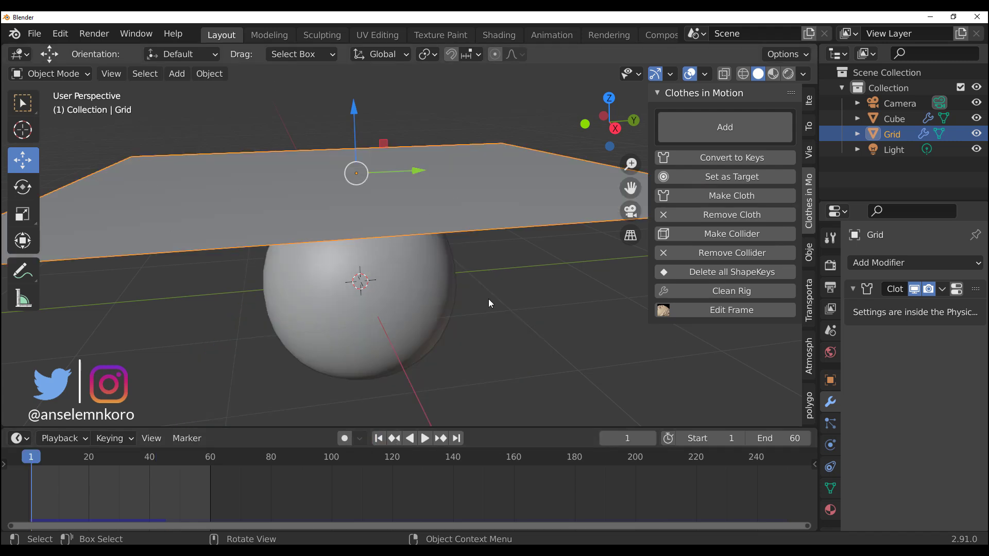
left_click(760, 159)
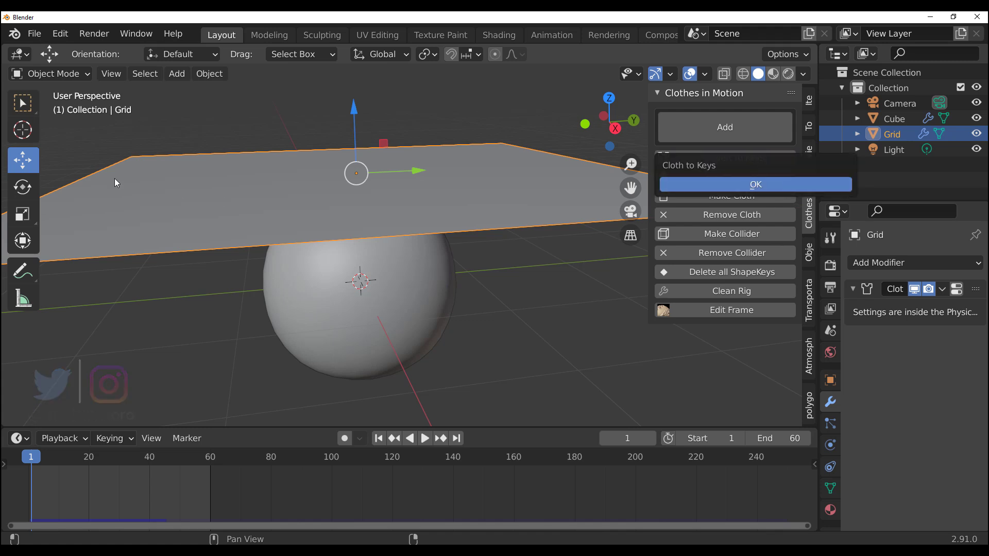
key("Return")
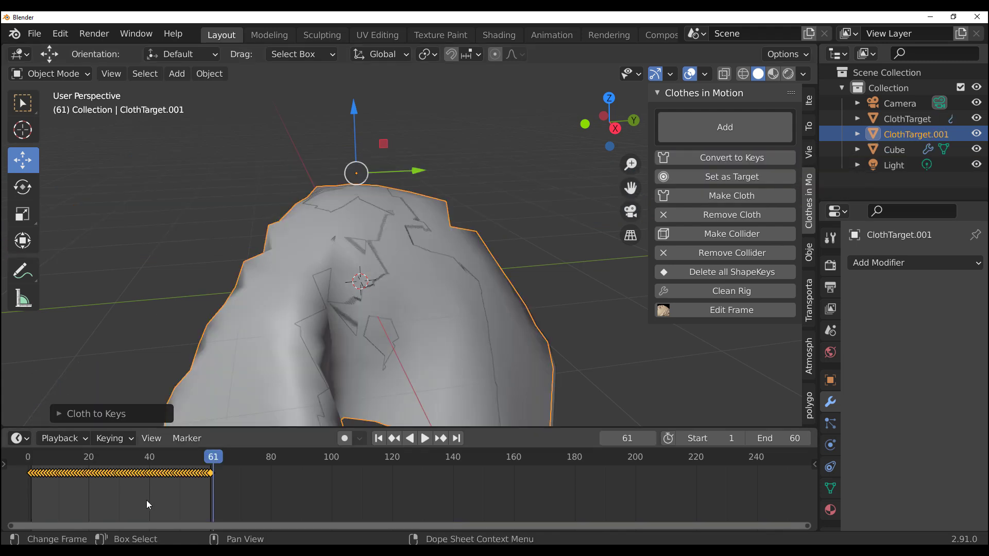
- Hide the ClothTarget object so that only the keyed ClothTarget.001 is seen draped, and view it from another side
left_click(977, 119)
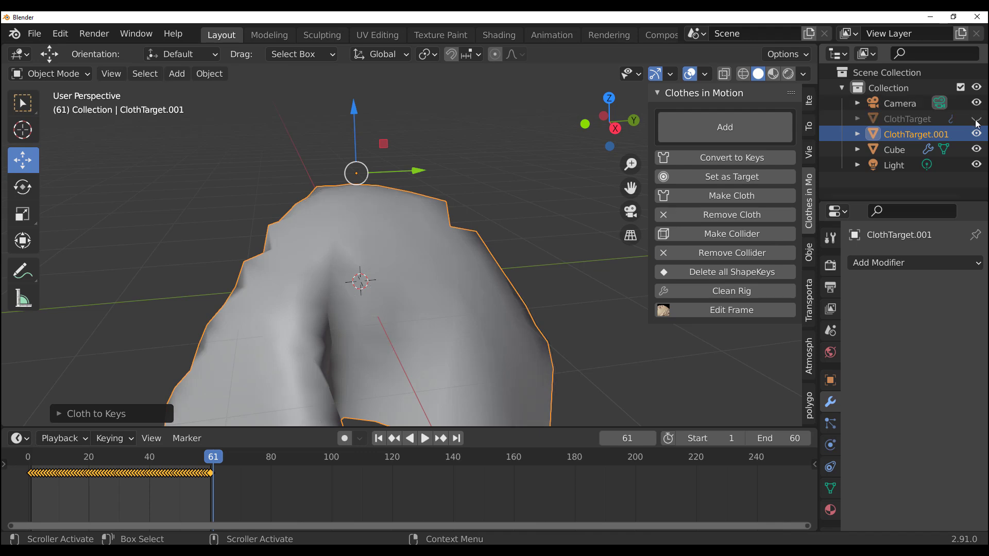
scroll(432, 239, "down", 4)
middle_click_drag(432, 239, 186, 395)
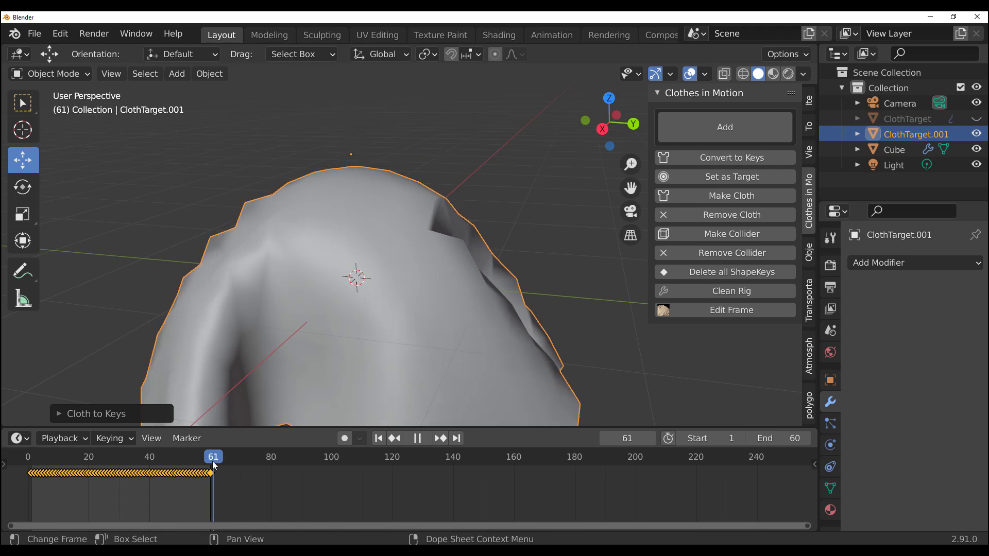
- Go to frame 60 and open ClothTarget.001 for sculpting with Edit Frame
left_click_drag(212, 461, 211, 462)
scroll(353, 245, "down", 5)
middle_click_drag(352, 245, 384, 254)
scroll(385, 254, "up", 3)
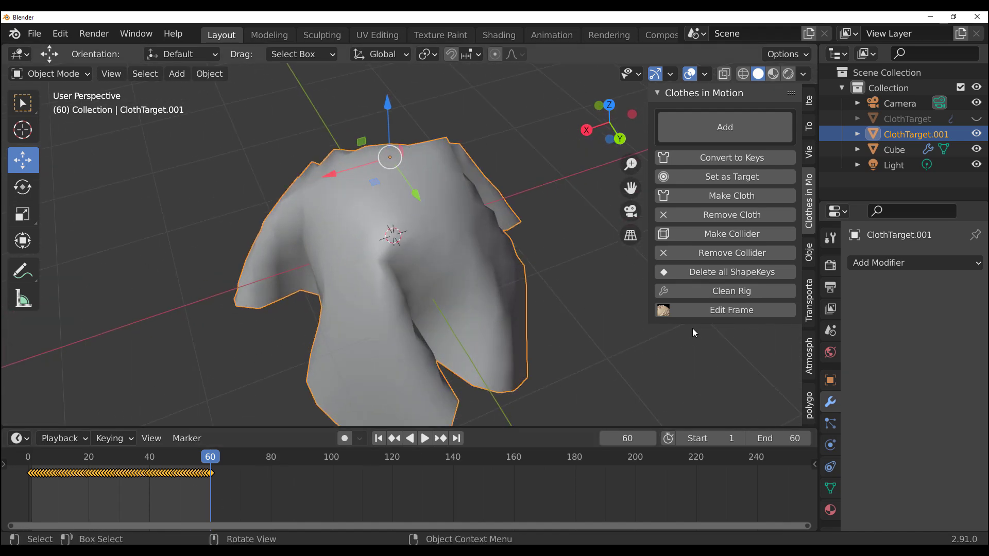
left_click(708, 312)
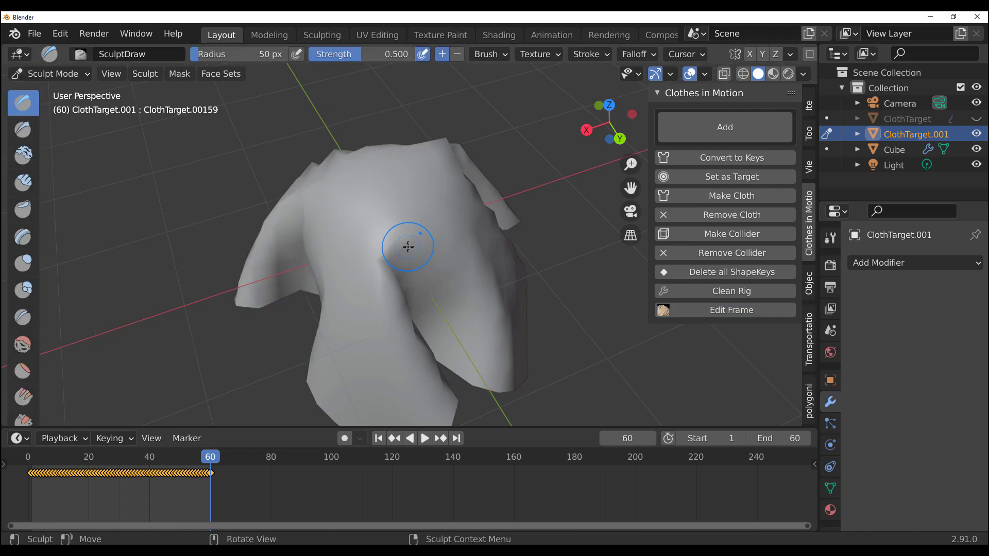
- Choose the Grab sculpting brush and set its radius to about 195 px
scroll(26, 350, "down", 5)
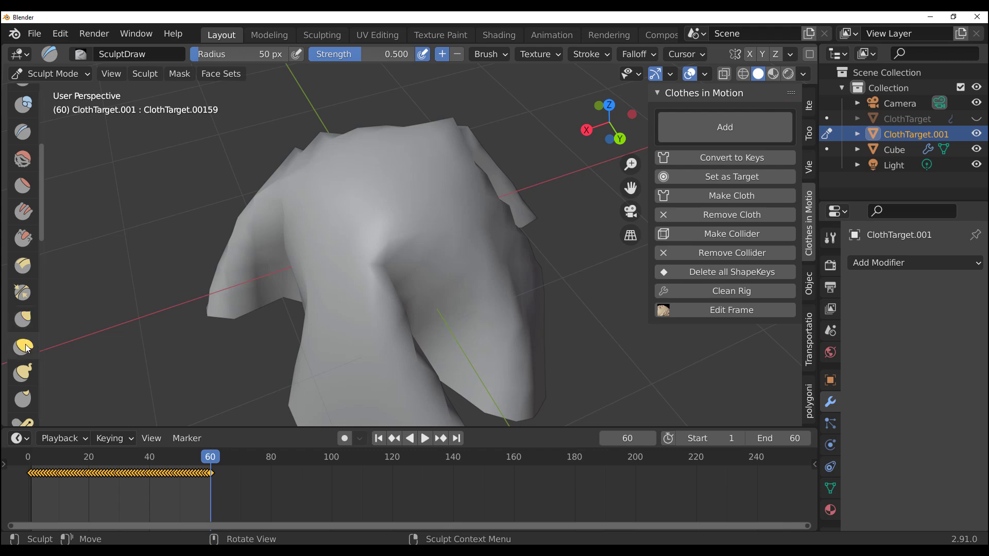
left_click(23, 327)
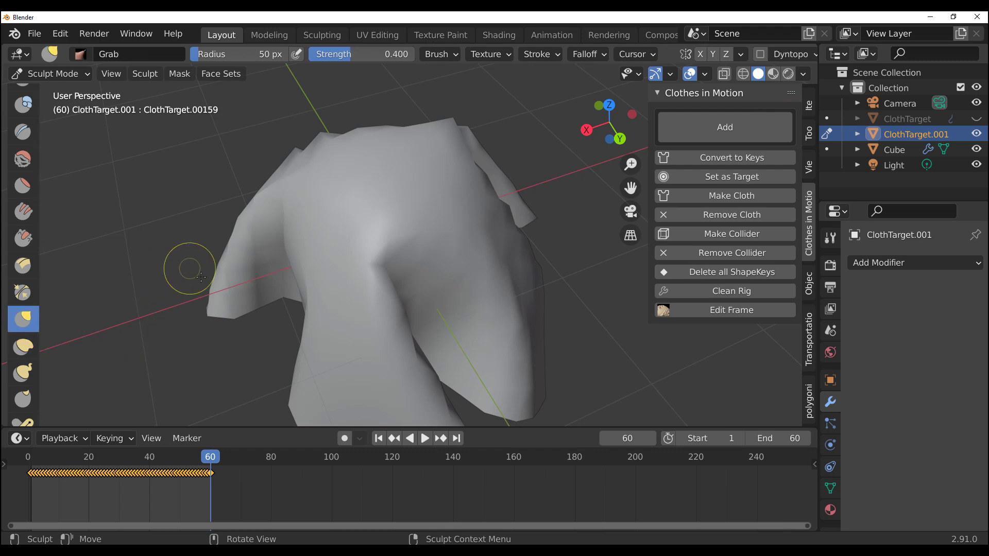
key("f")
left_click(276, 276)
- Pull the cloth's folds and edges outward from several angles with the Grab brush on frame 60
middle_click_drag(452, 260, 445, 232)
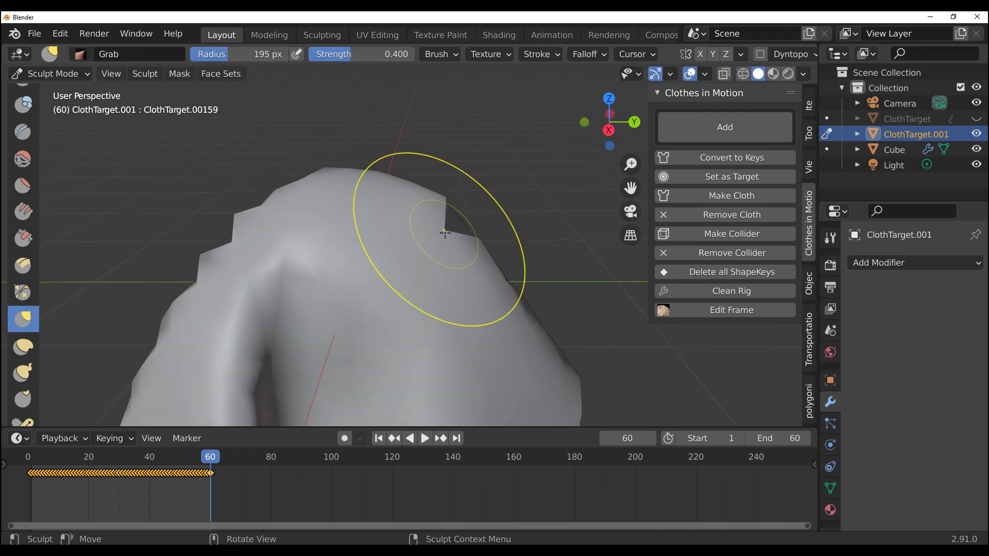
left_click_drag(445, 233, 490, 216)
left_click_drag(296, 227, 281, 249)
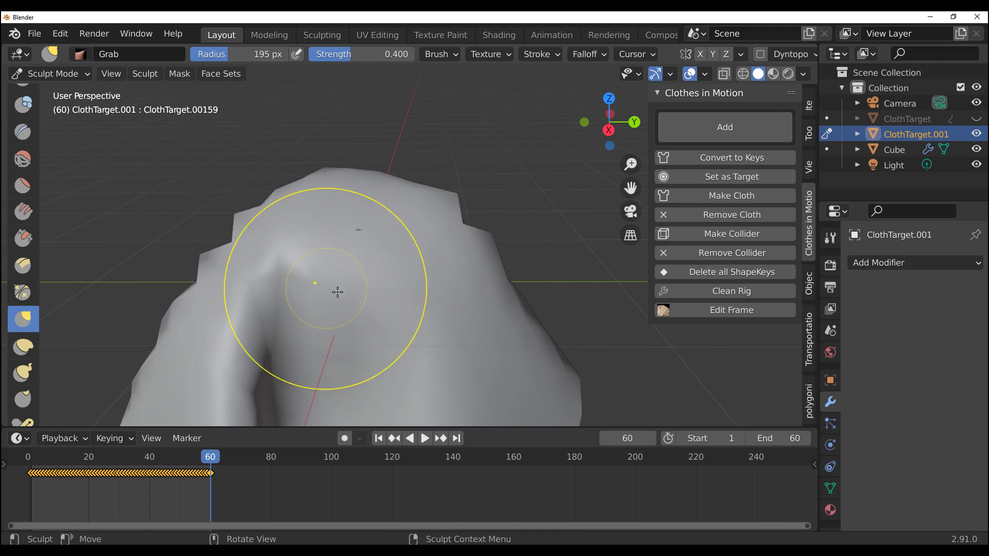
middle_click_drag(335, 291, 448, 283)
left_click_drag(451, 279, 477, 256)
mouse_move(476, 259)
middle_mouse_down()
mouse_move(430, 376)
mouse_move(382, 249)
middle_mouse_up()
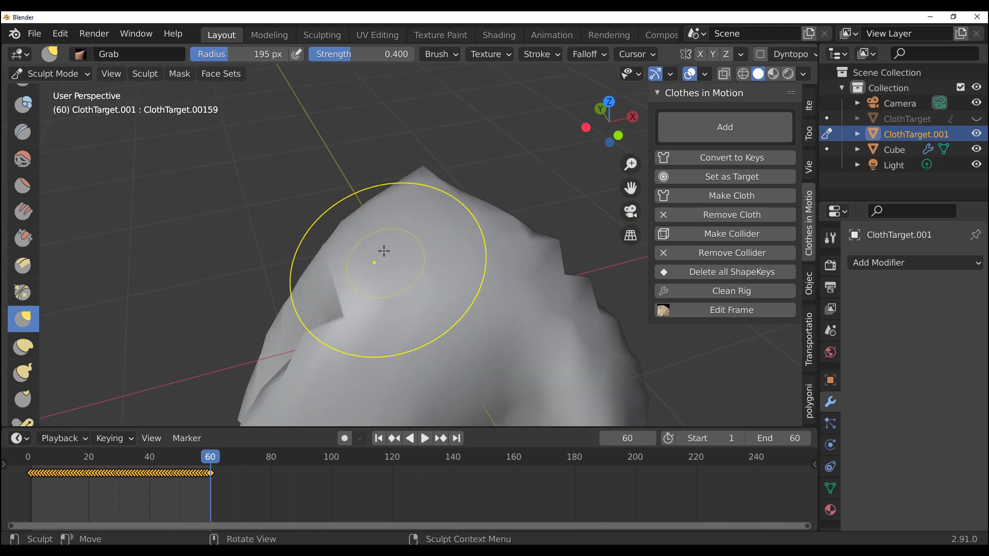
left_click_drag(382, 249, 353, 225)
left_click_drag(364, 236, 365, 235)
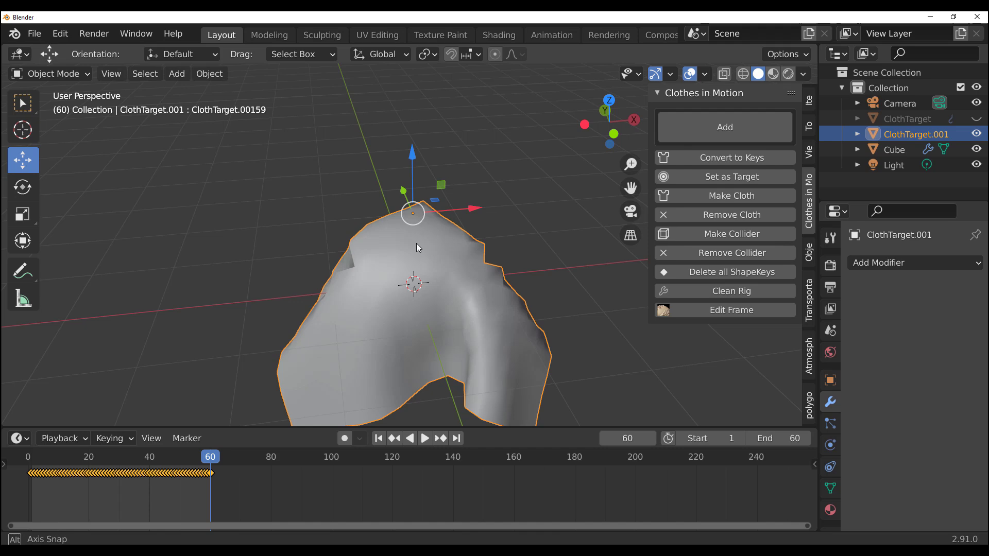
- Scrub the timeline back to the start and play the keyed cloth animation
mouse_move(416, 243)
middle_mouse_down()
mouse_move(428, 247)
mouse_move(266, 214)
mouse_move(407, 221)
mouse_move(329, 184)
mouse_move(213, 413)
middle_mouse_up()
left_click_drag(206, 463, 32, 463)
key("space")
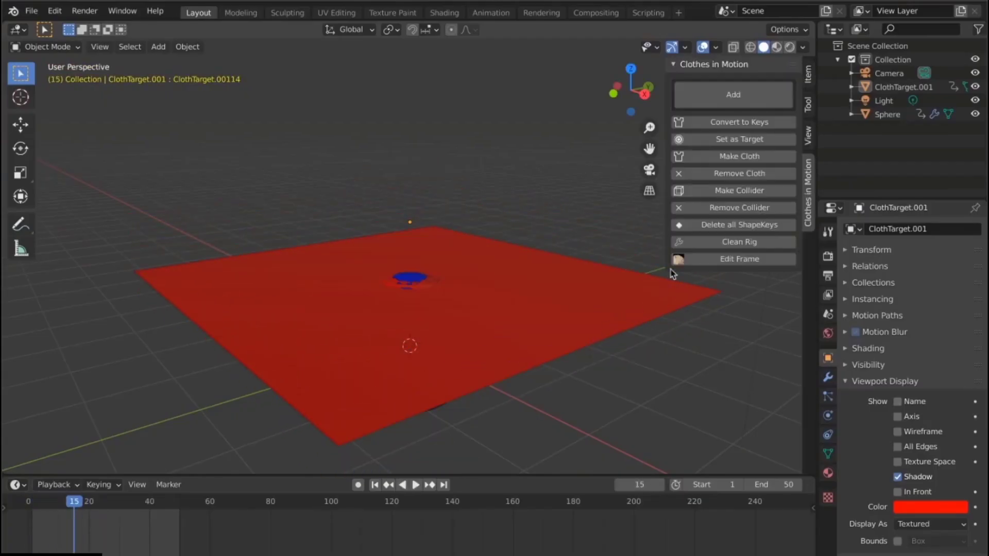
- Open frame 15 of the red cloth with Edit Frame, return to Object Mode and play the animation
left_click(680, 259)
scroll(414, 297, "up", 4)
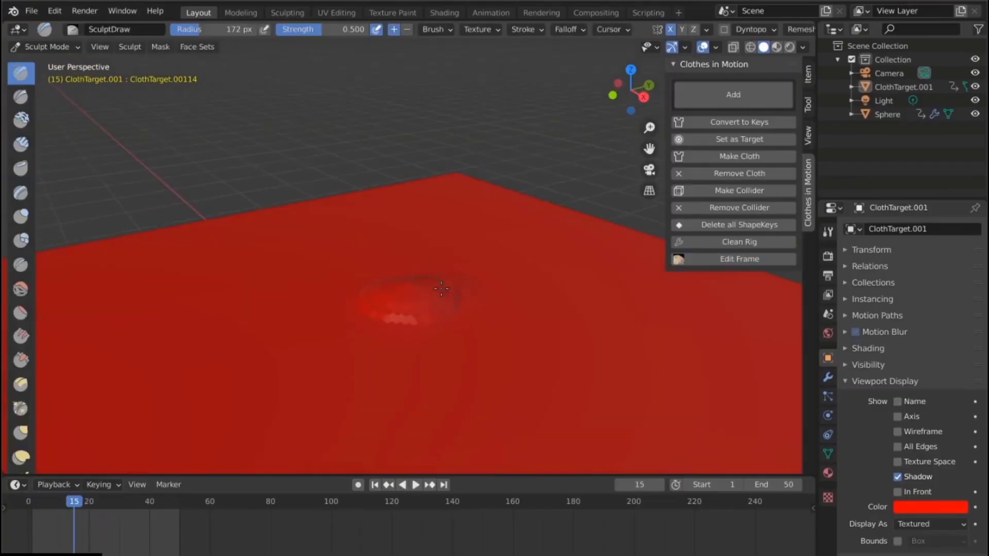
key("ctrl+Tab")
key("Left")
key("space")
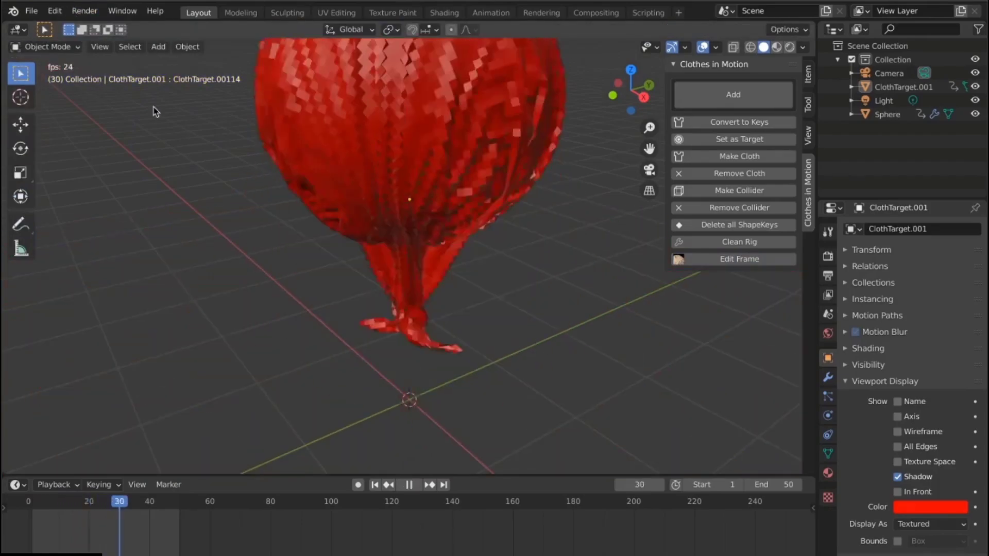
- Switch to the browser and examine the package contents on the Clothes In Motion product page, including the character rig, shoes and buttons
scroll(190, 265, "down", 7)
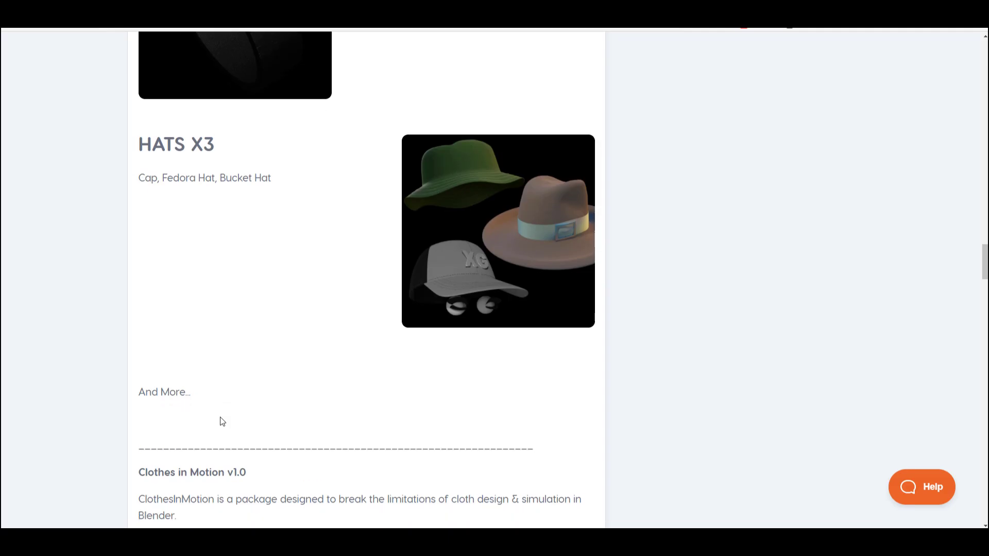
scroll(221, 419, "down", 15)
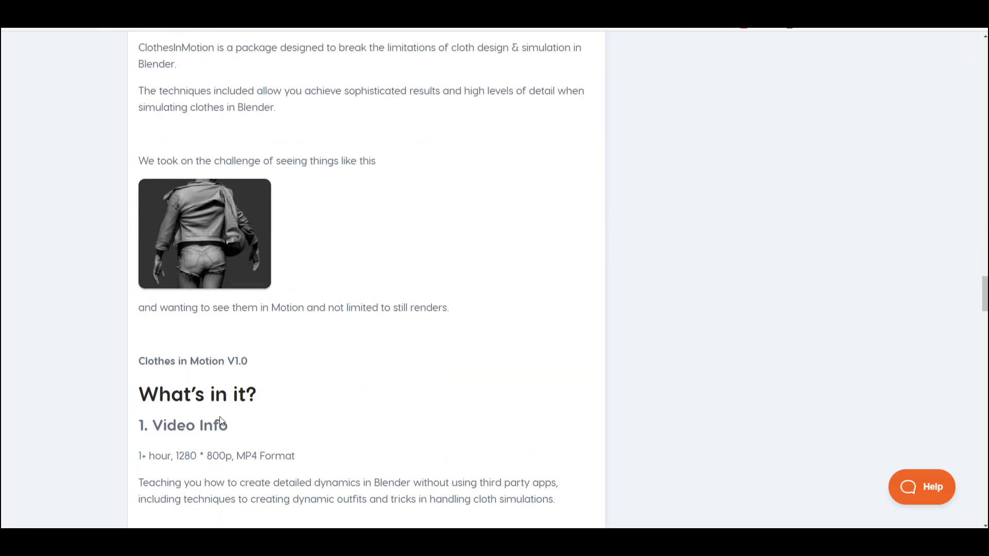
scroll(221, 416, "down", 10)
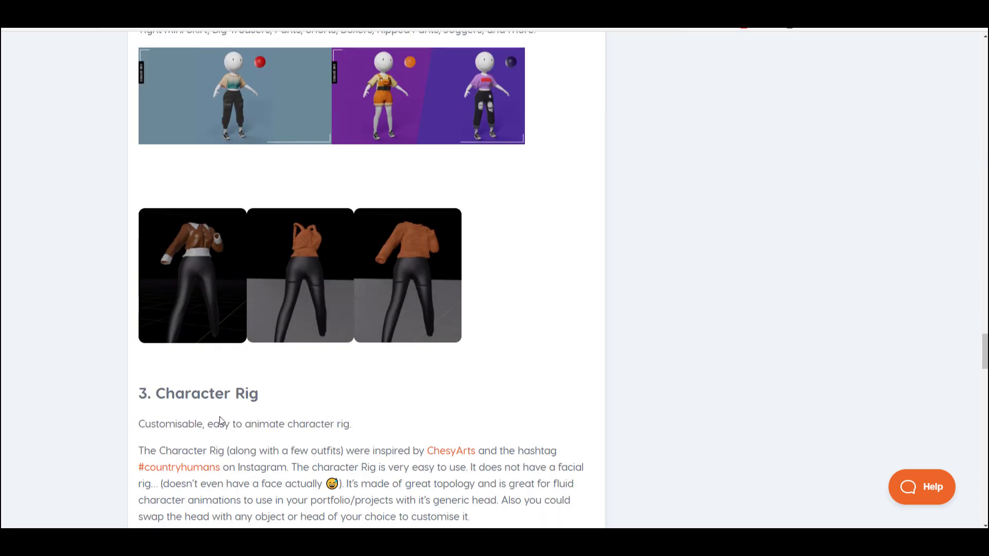
scroll(219, 420, "down", 9)
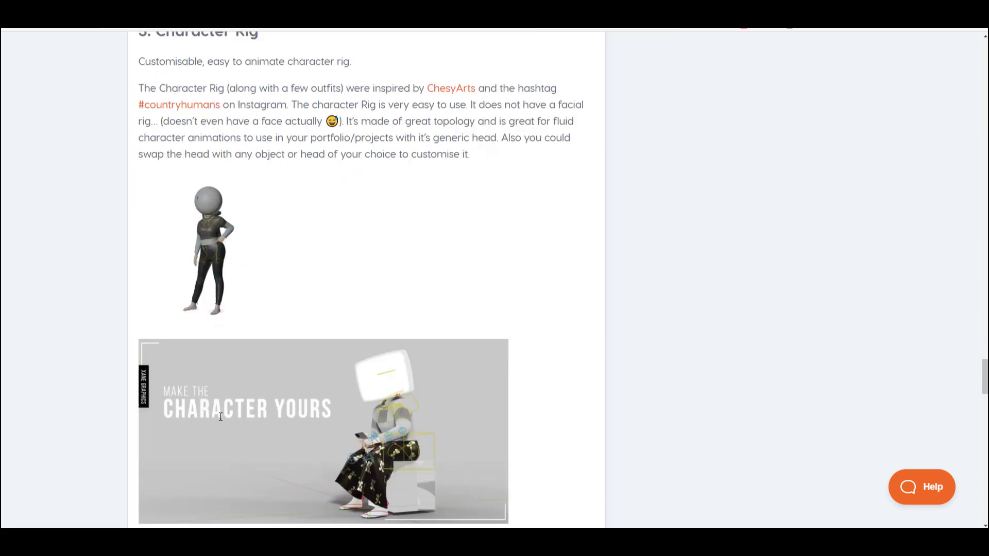
scroll(219, 419, "down", 10)
scroll(219, 420, "down", 18)
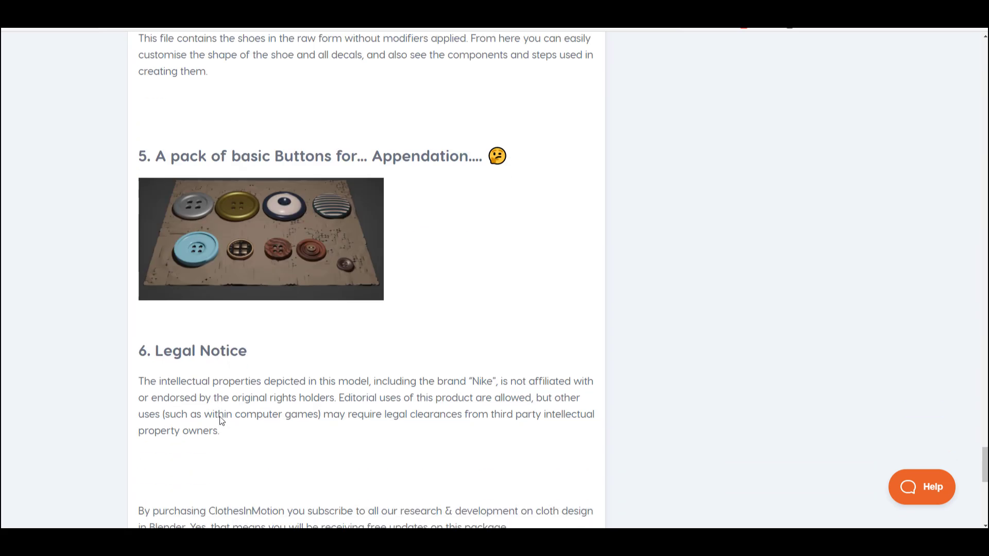
scroll(219, 421, "down", 5)
scroll(441, 304, "up", 20)
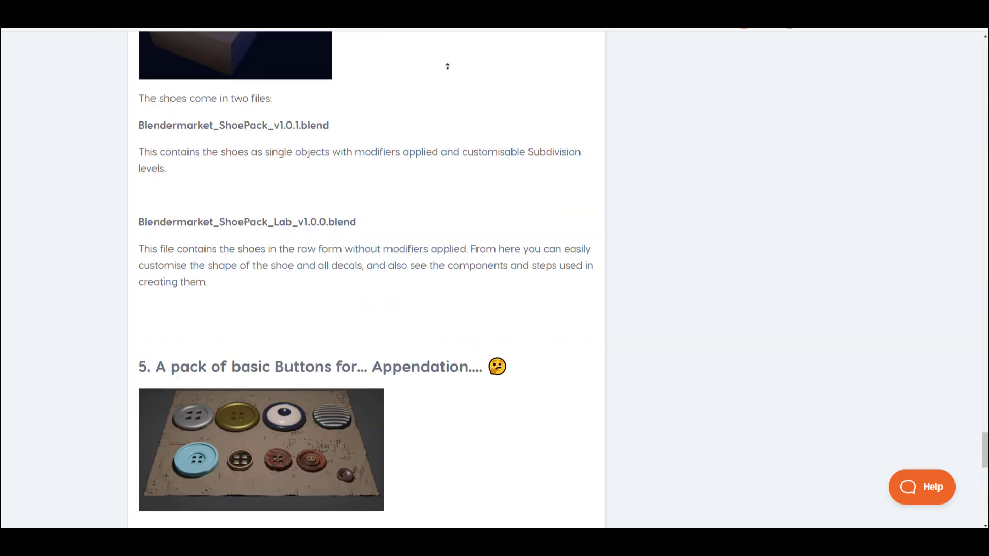
scroll(439, 202, "up", 9)
- View the upper part of the Clothes In Motion product page and show its Simulate More preview image
key("ctrl+Tab")
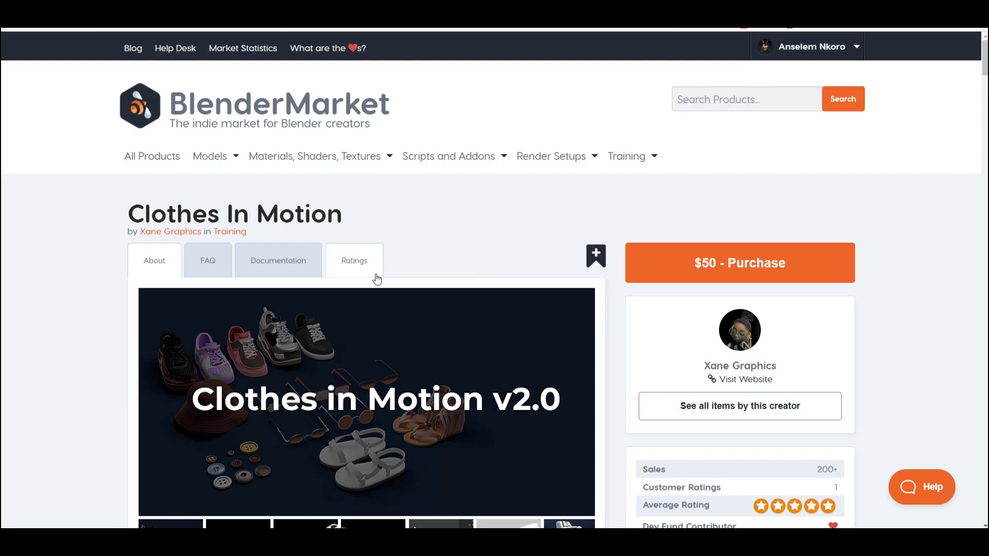
scroll(376, 279, "down", 5)
scroll(376, 278, "up", 3)
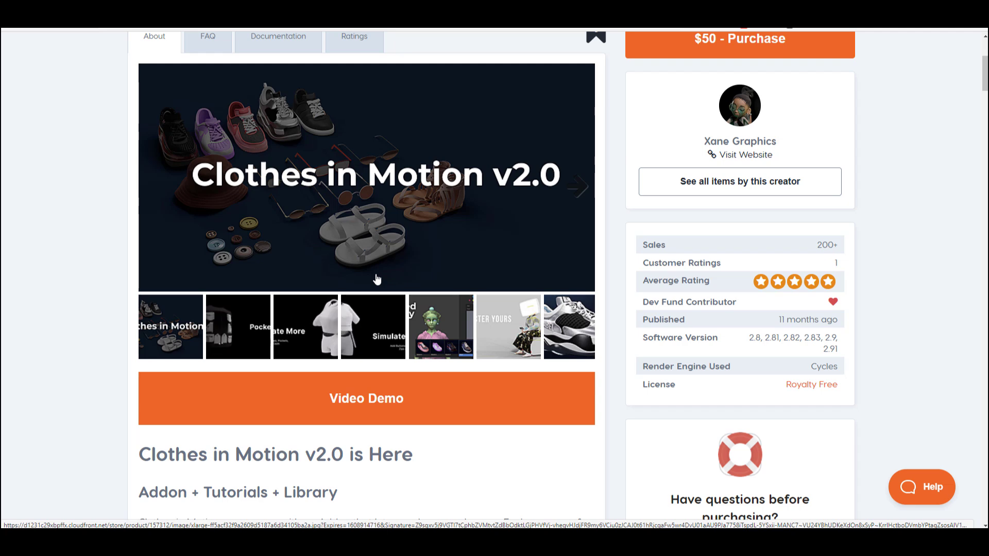
left_click(370, 322)
scroll(390, 441, "up", 1)
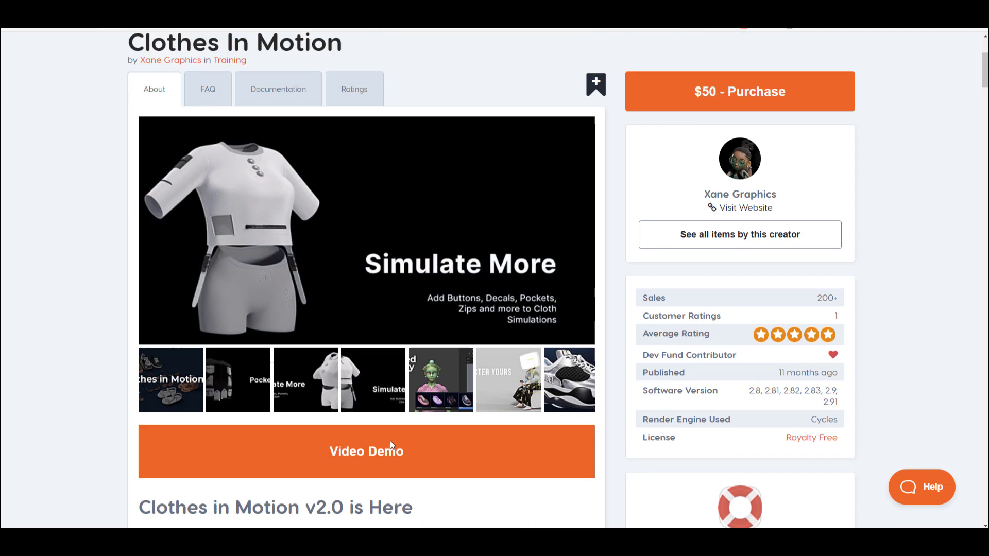
scroll(391, 445, "up", 2)
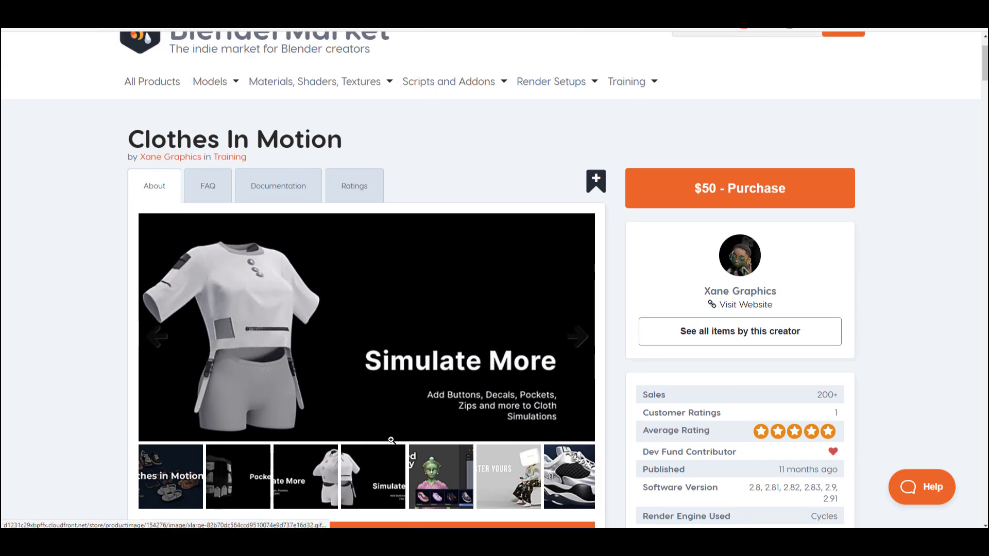